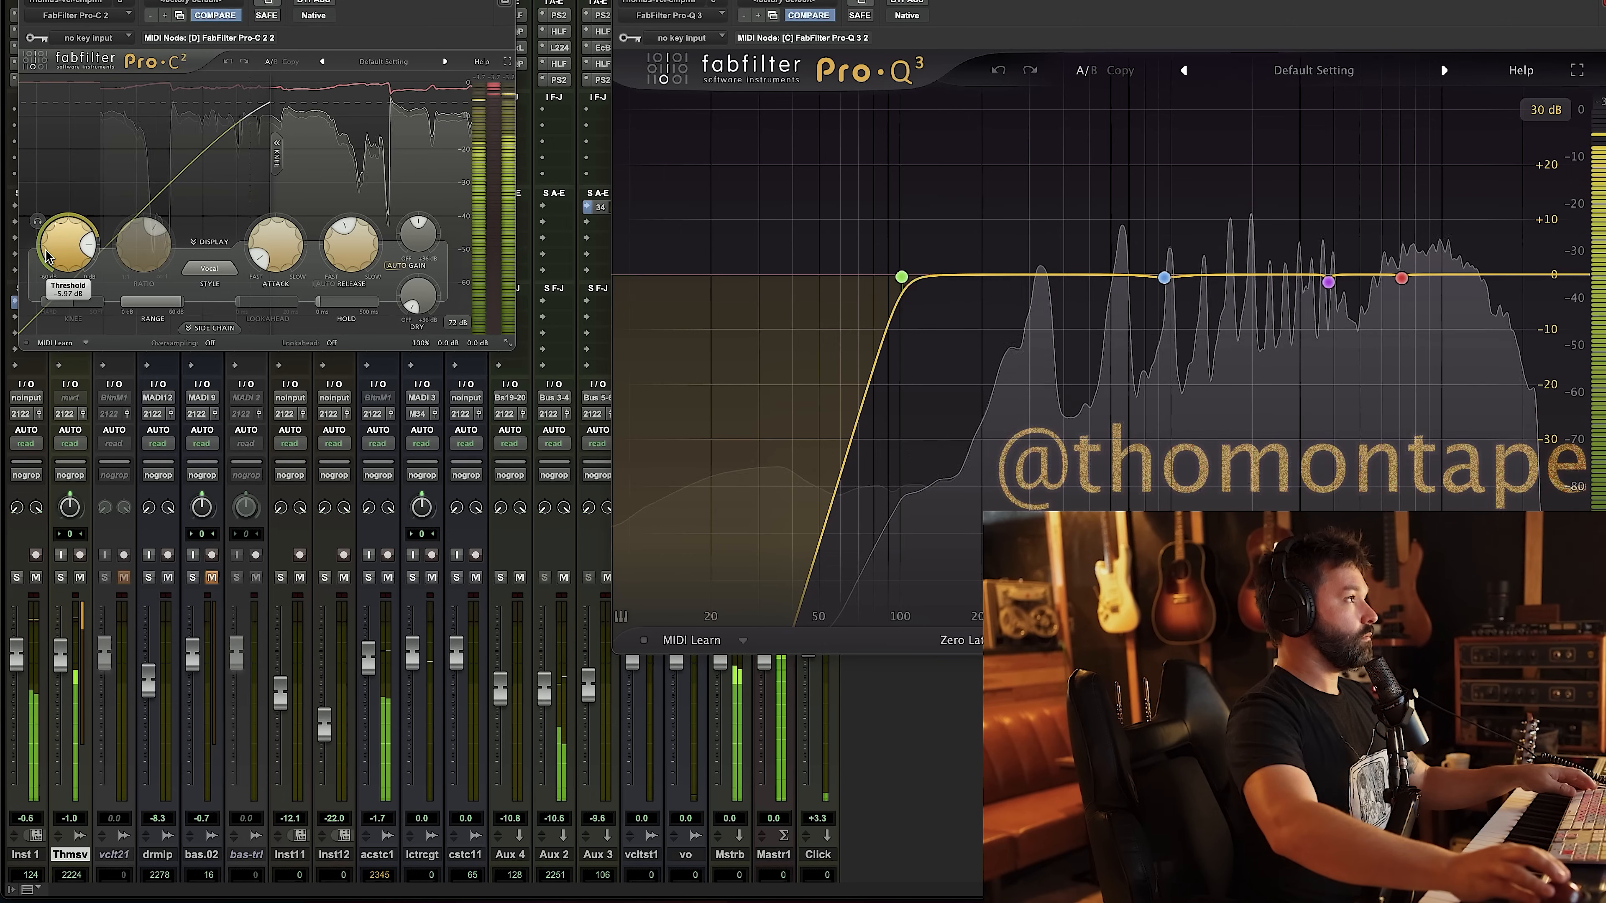
Open the Pro-DS de-esser on the Thmsv vocal track, examine its settings during playback, and close the plug-in windows
mouse_move(351, 257)
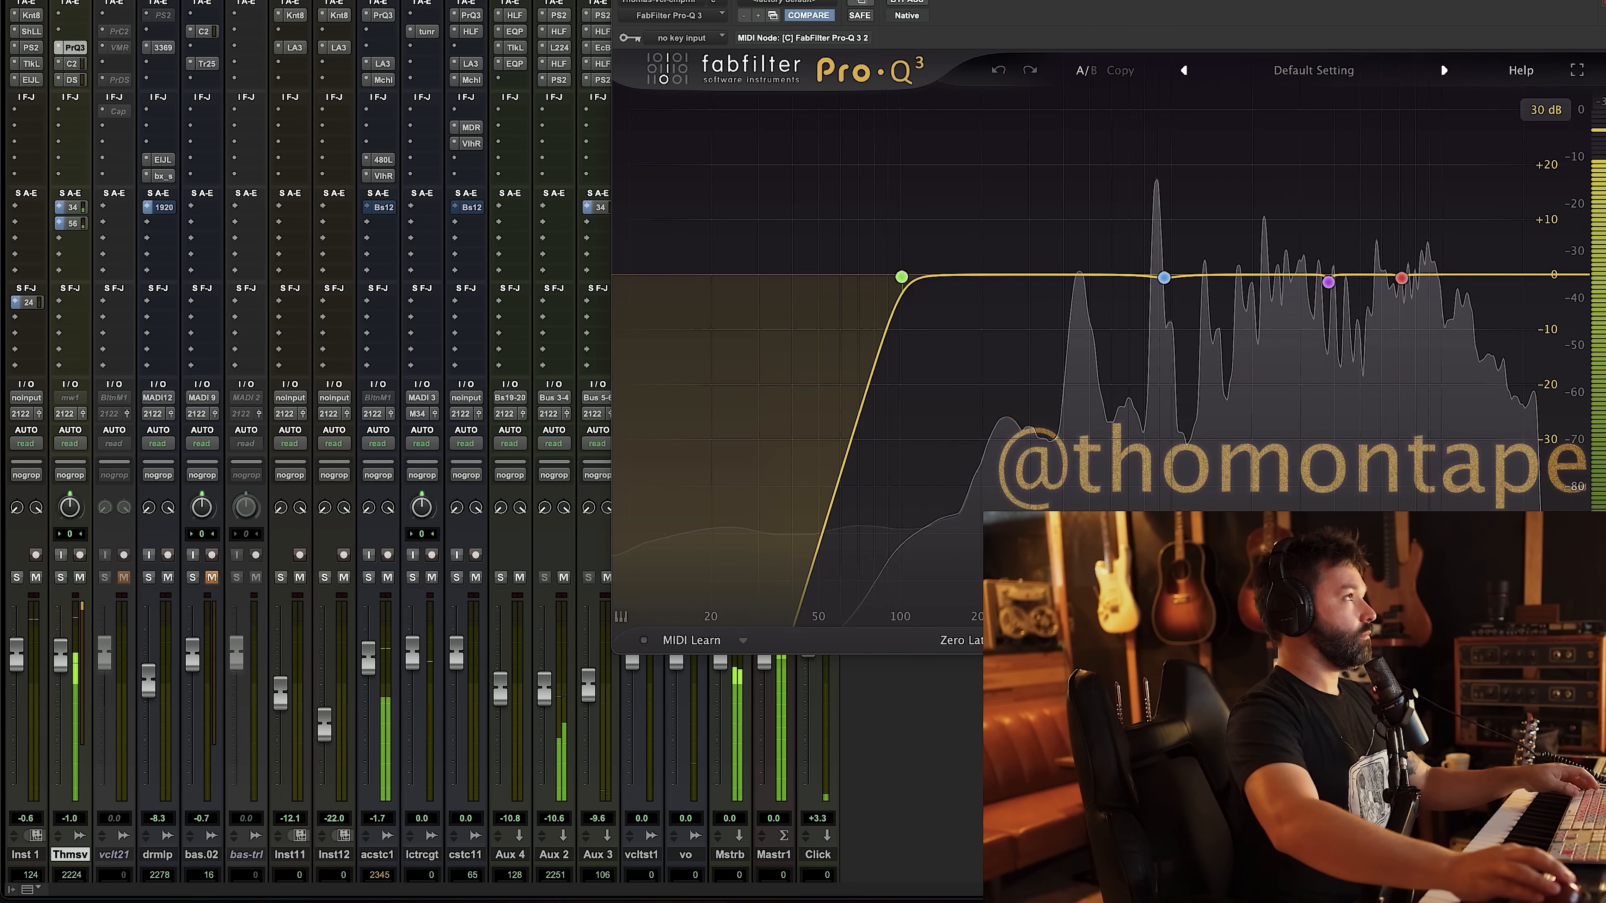
left_click(118, 80)
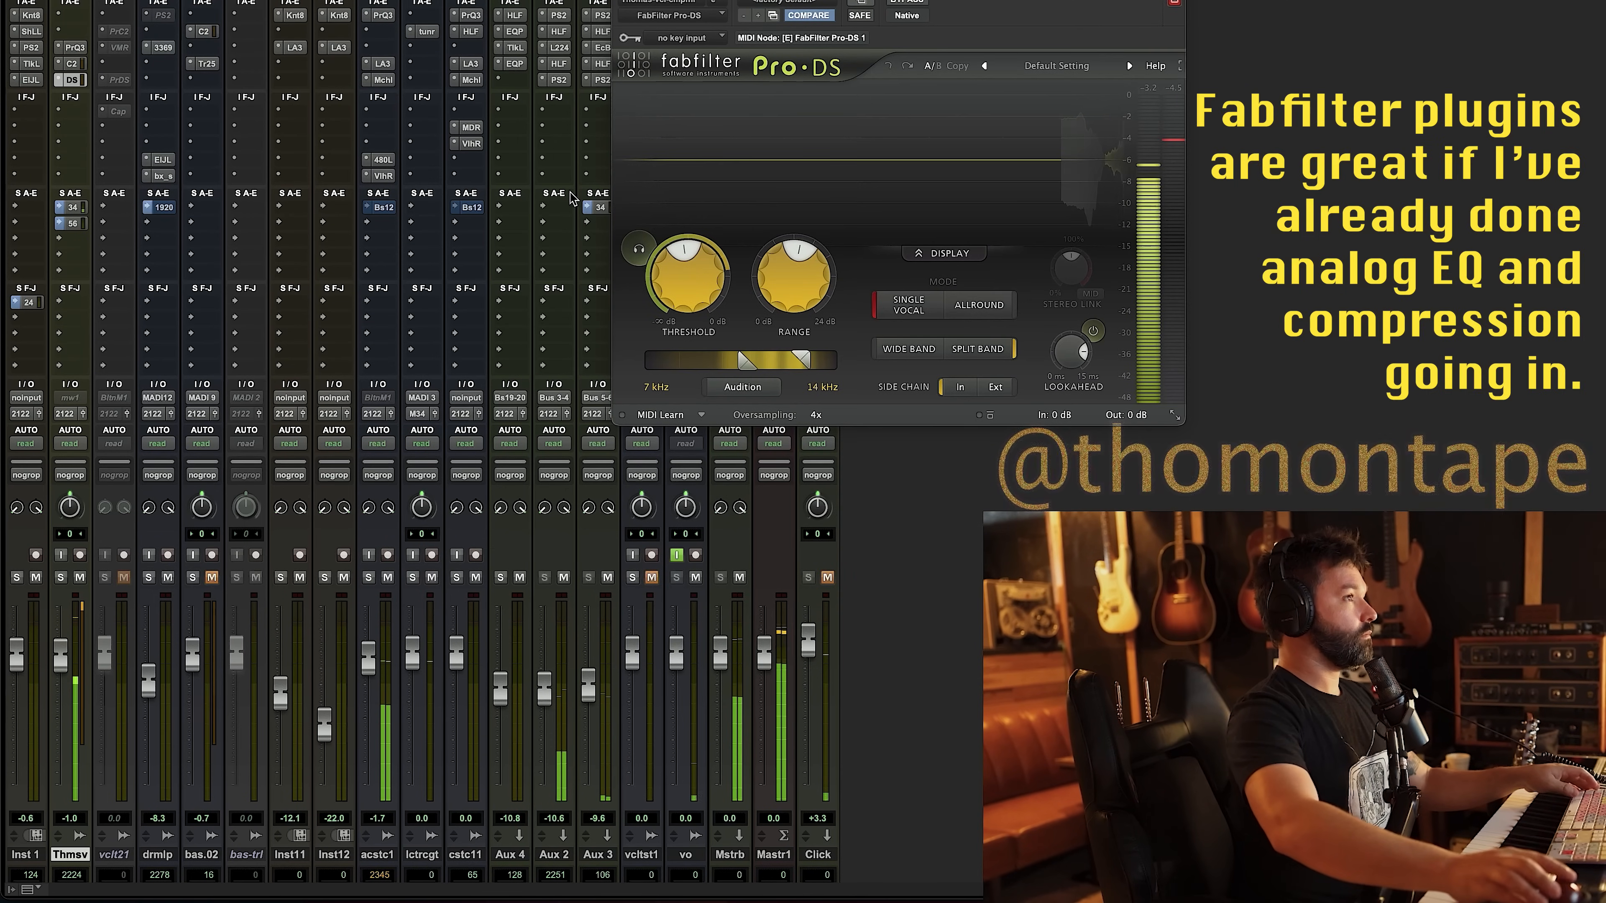
mouse_move(770, 266)
left_click_drag(768, 260, 767, 258)
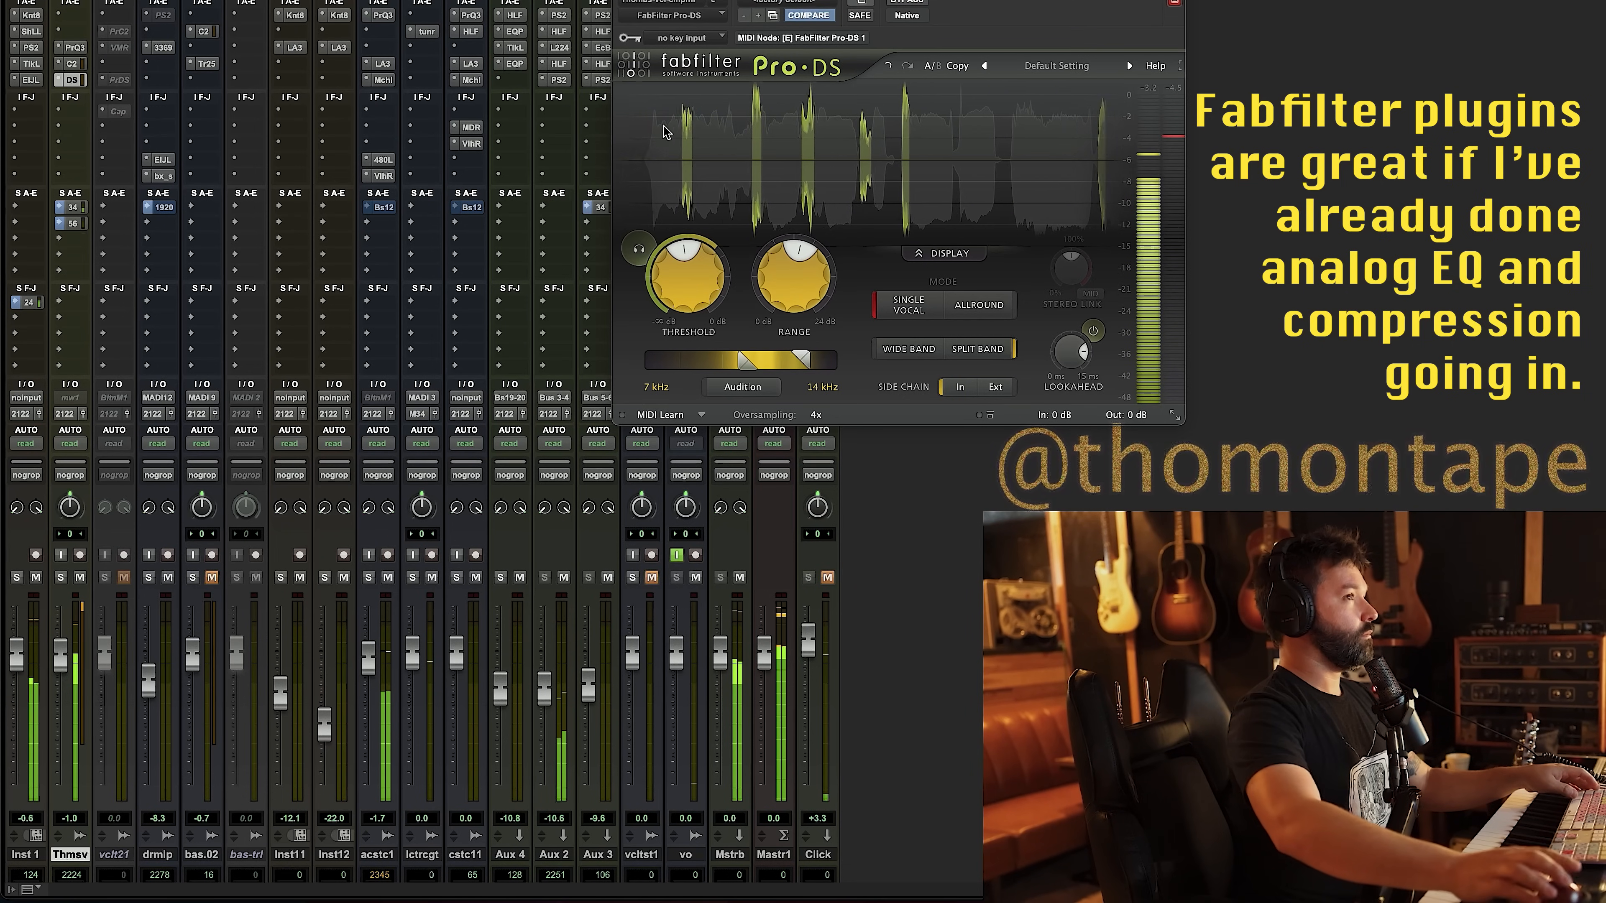
key("super+w")
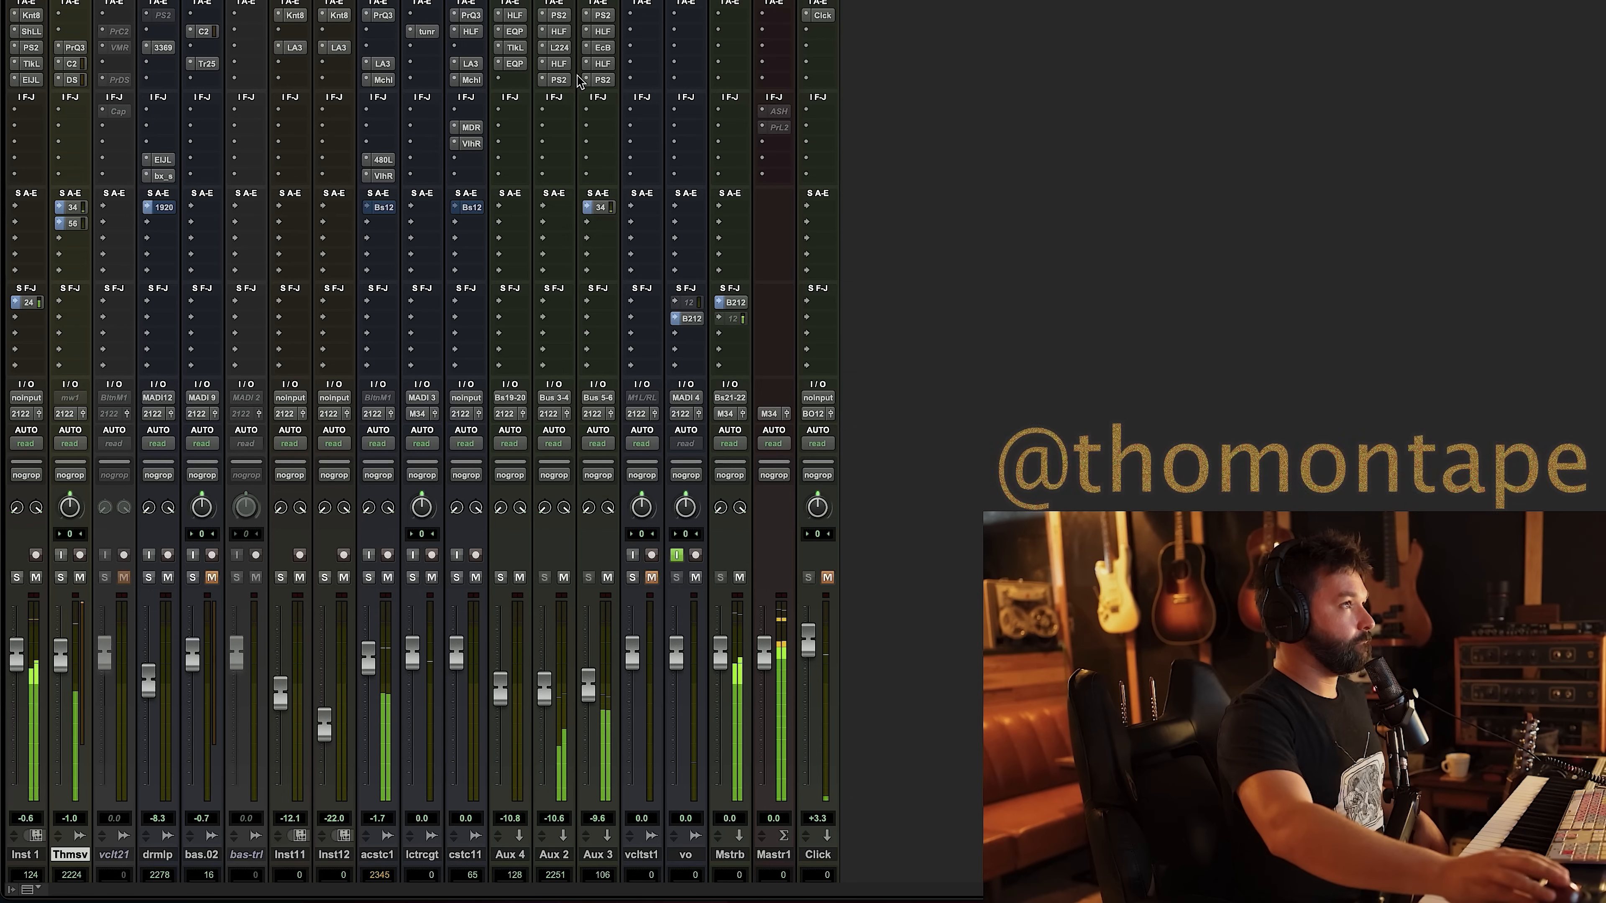
Open the EchoBoy delay and the two Pawnshop compressors on Aux 3 and arrange their windows to examine the settings
left_click(603, 47)
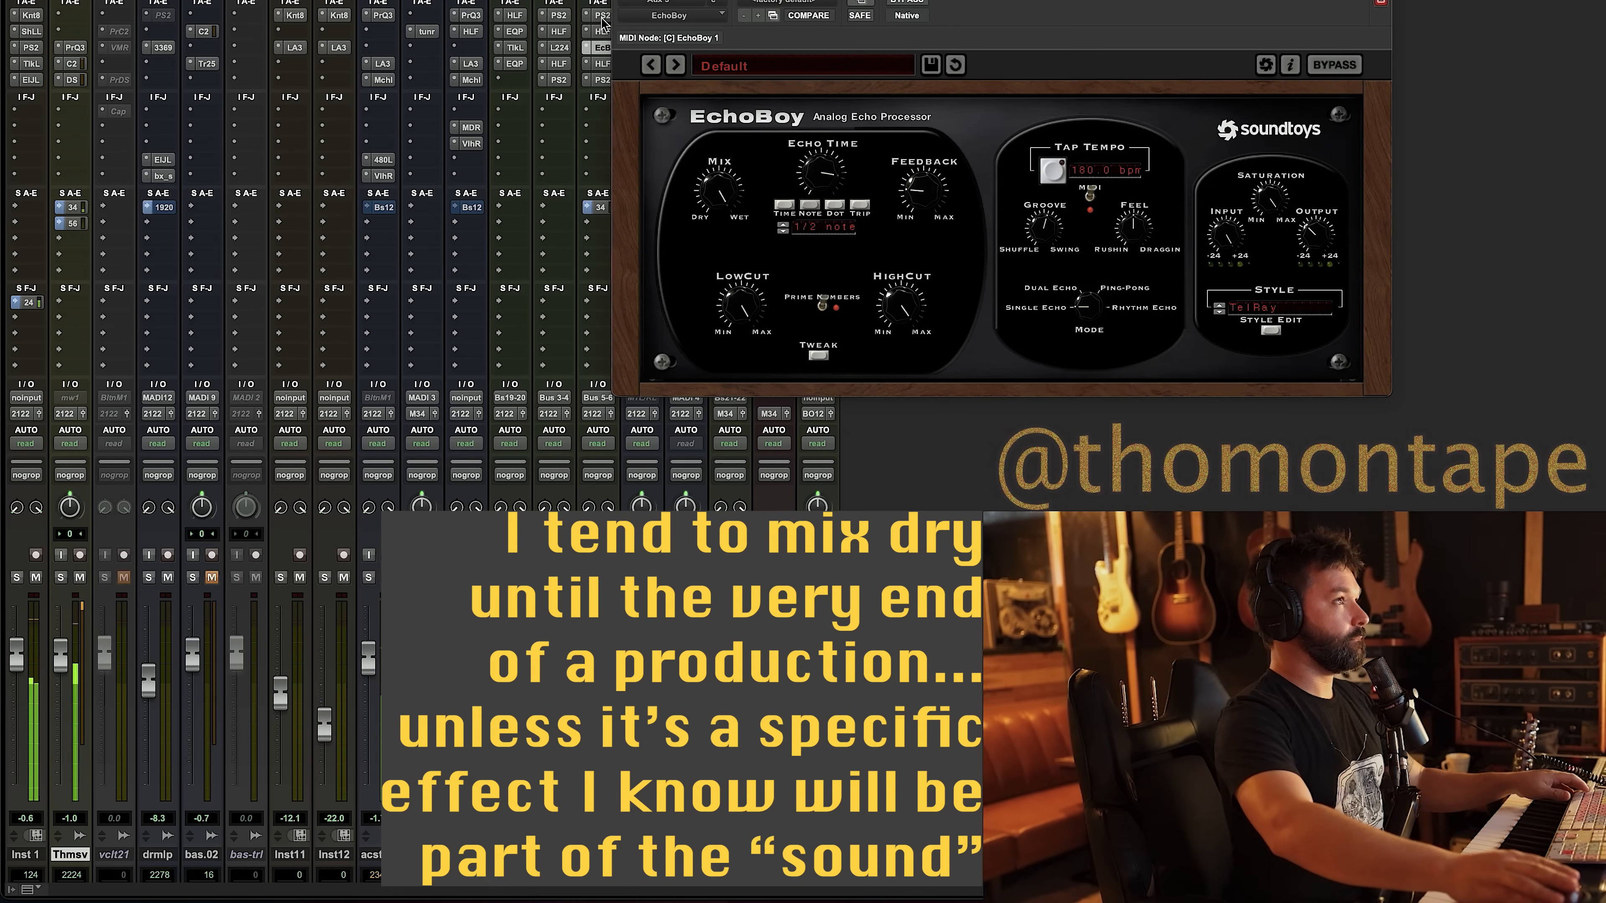
left_click(599, 15)
left_click_drag(603, 0, 550, 327)
left_click(603, 80)
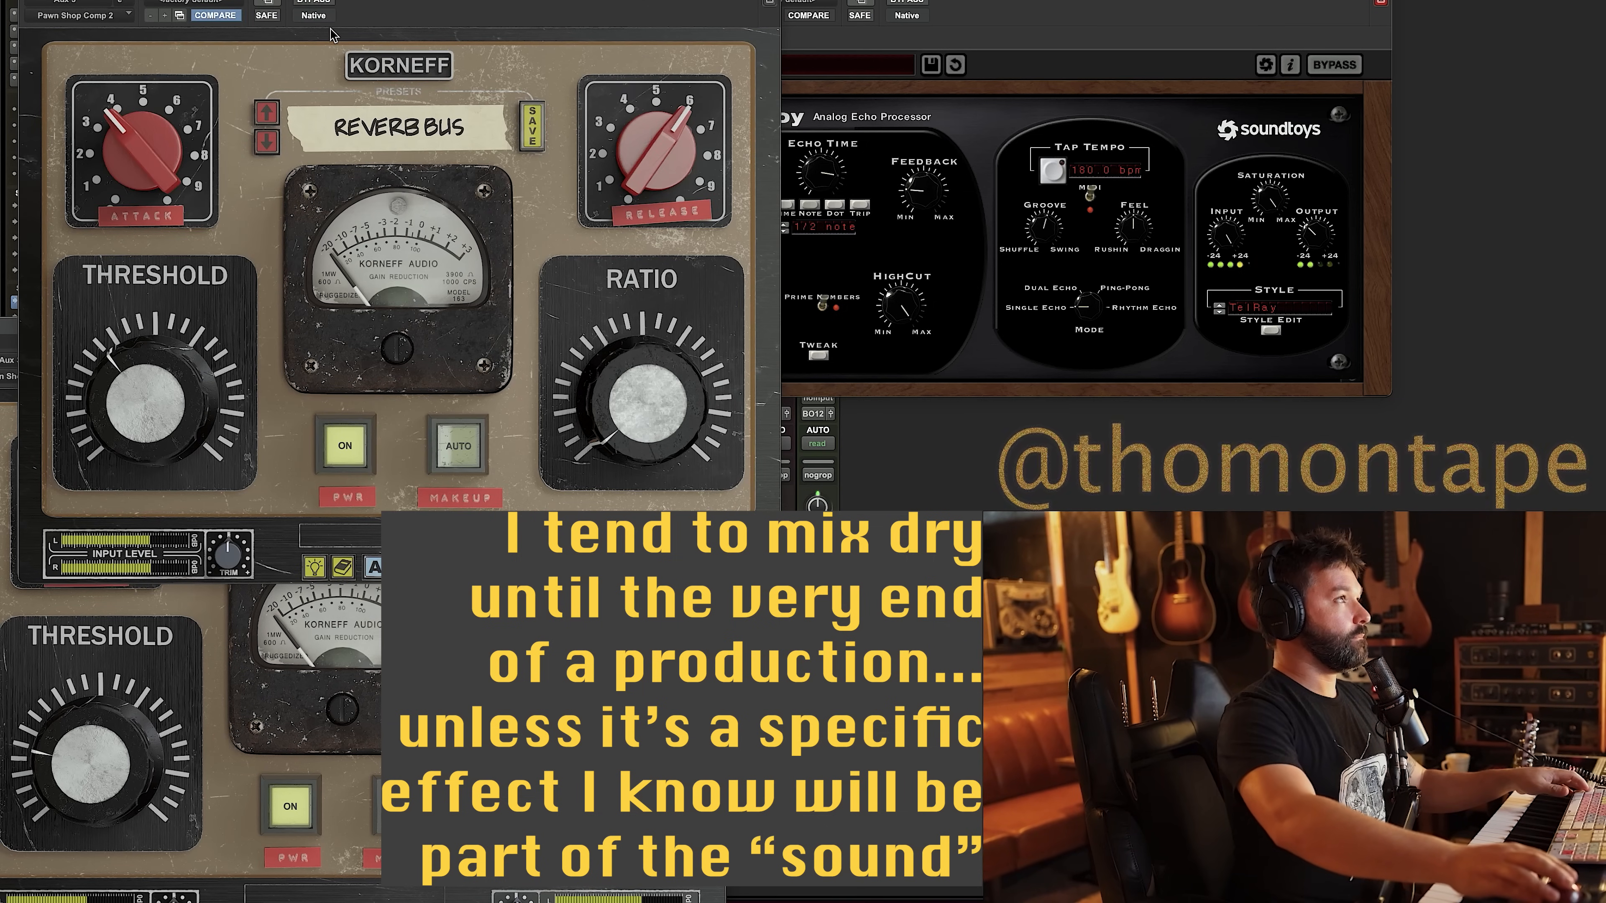
left_click_drag(464, 0, 477, 221)
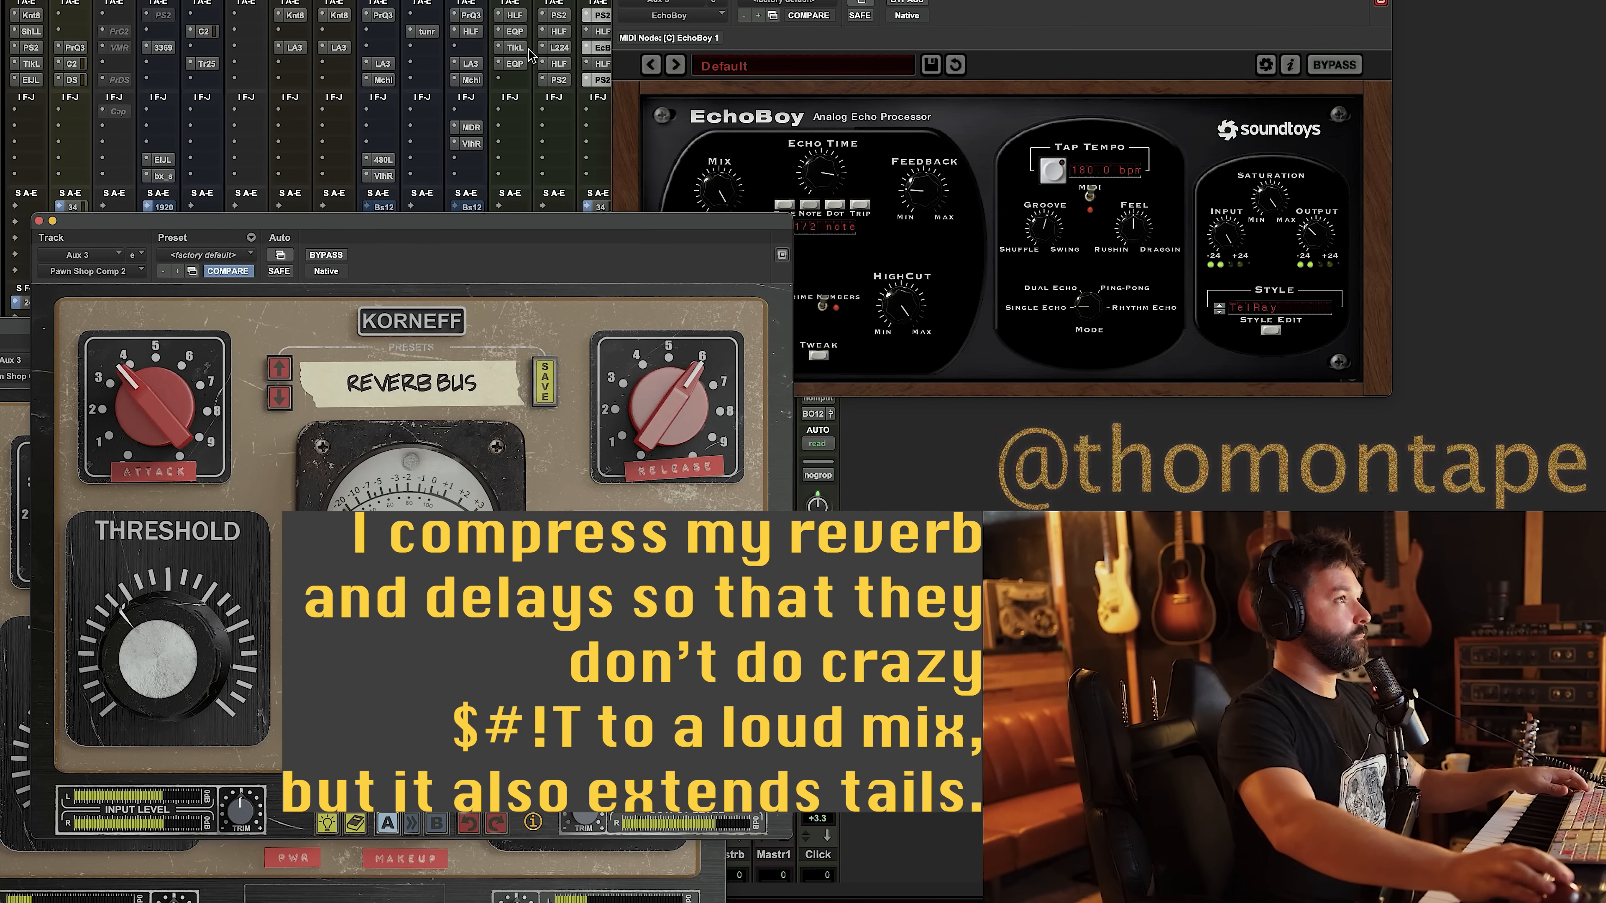
Open the L224 reverb and the first PS2 compressor on Aux 2 to examine their settings
left_click(558, 48)
left_click_drag(948, 19, 380, 16)
left_click(553, 17)
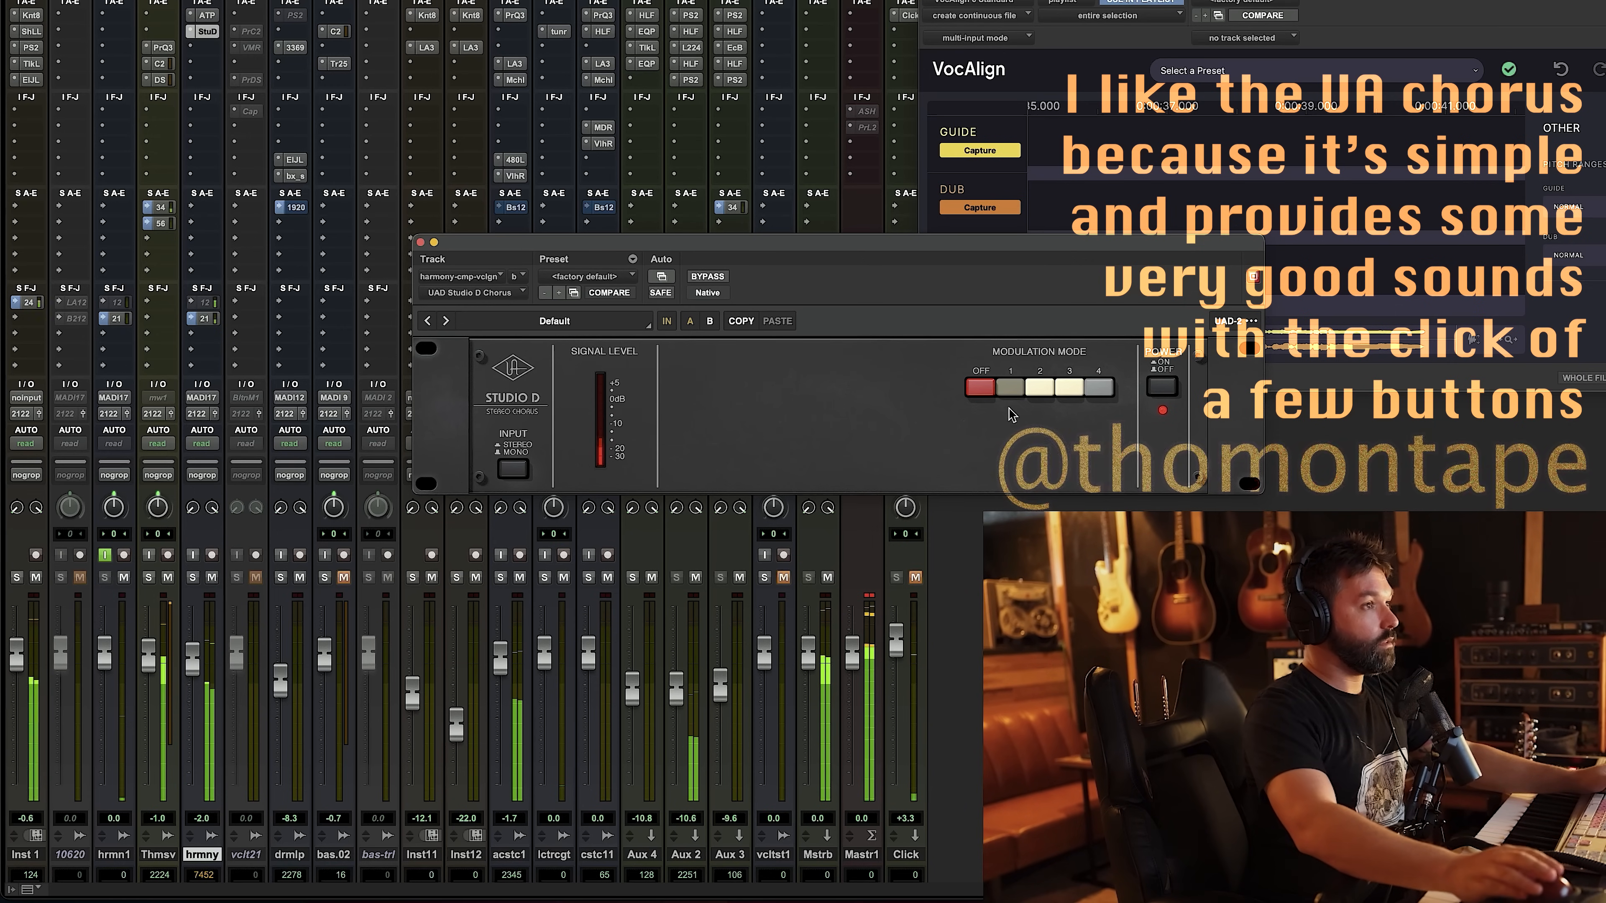
Audition modulation mode combinations in the Studio D Chorus on the hrmny track, engage modes 1 to 4 together, and close the plug-in
left_click(1035, 389)
left_click(1040, 387)
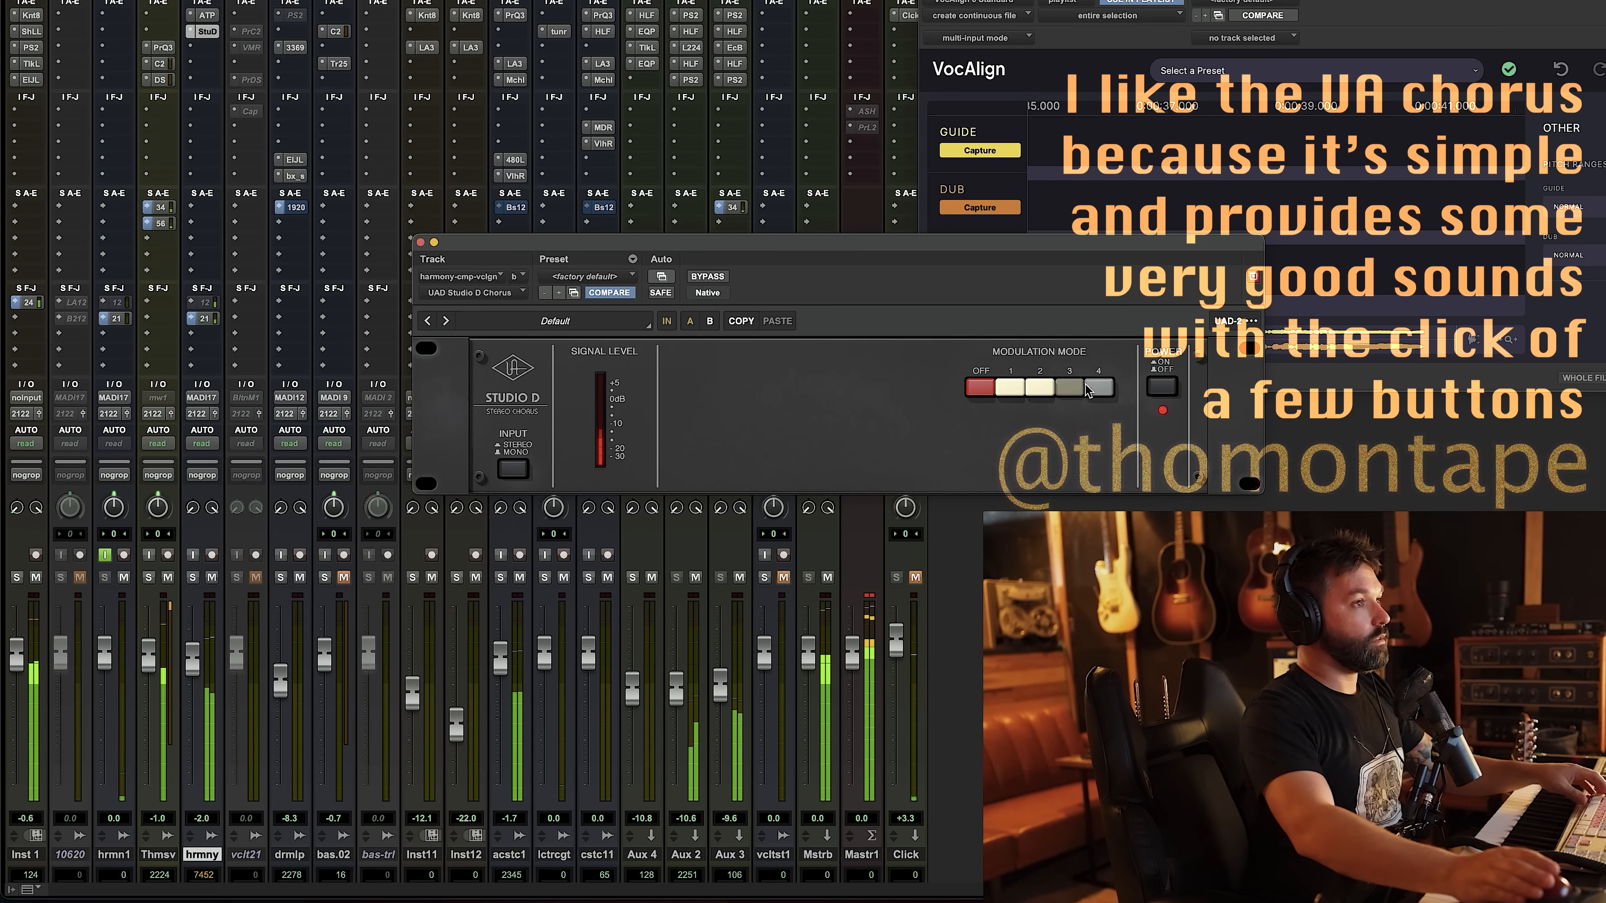
left_click(1036, 389)
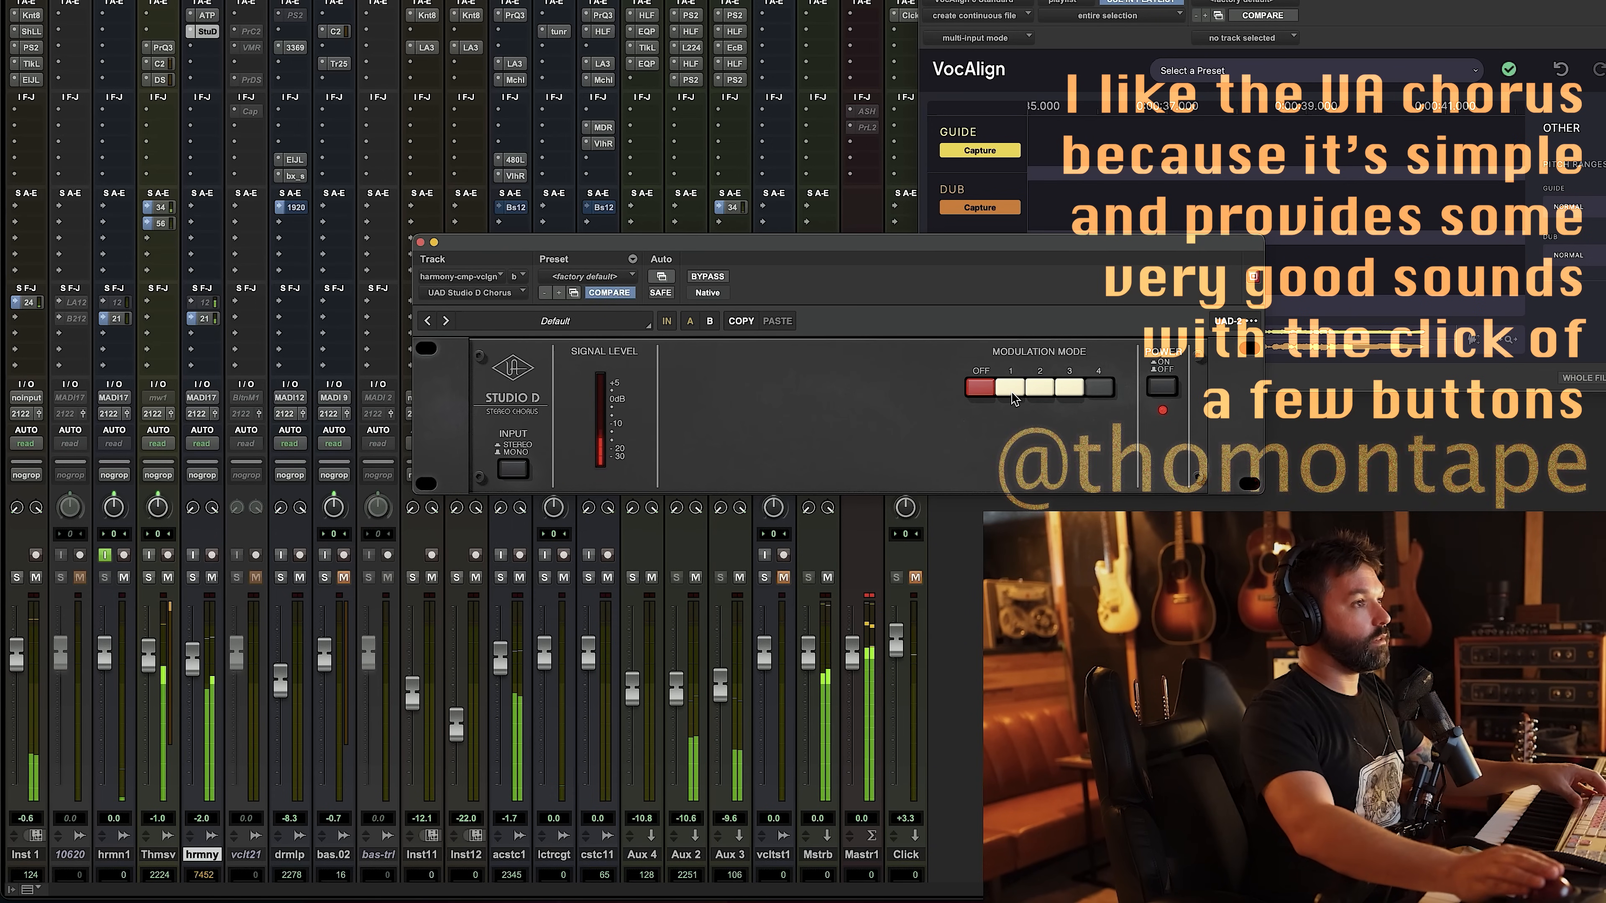
left_click(1040, 388)
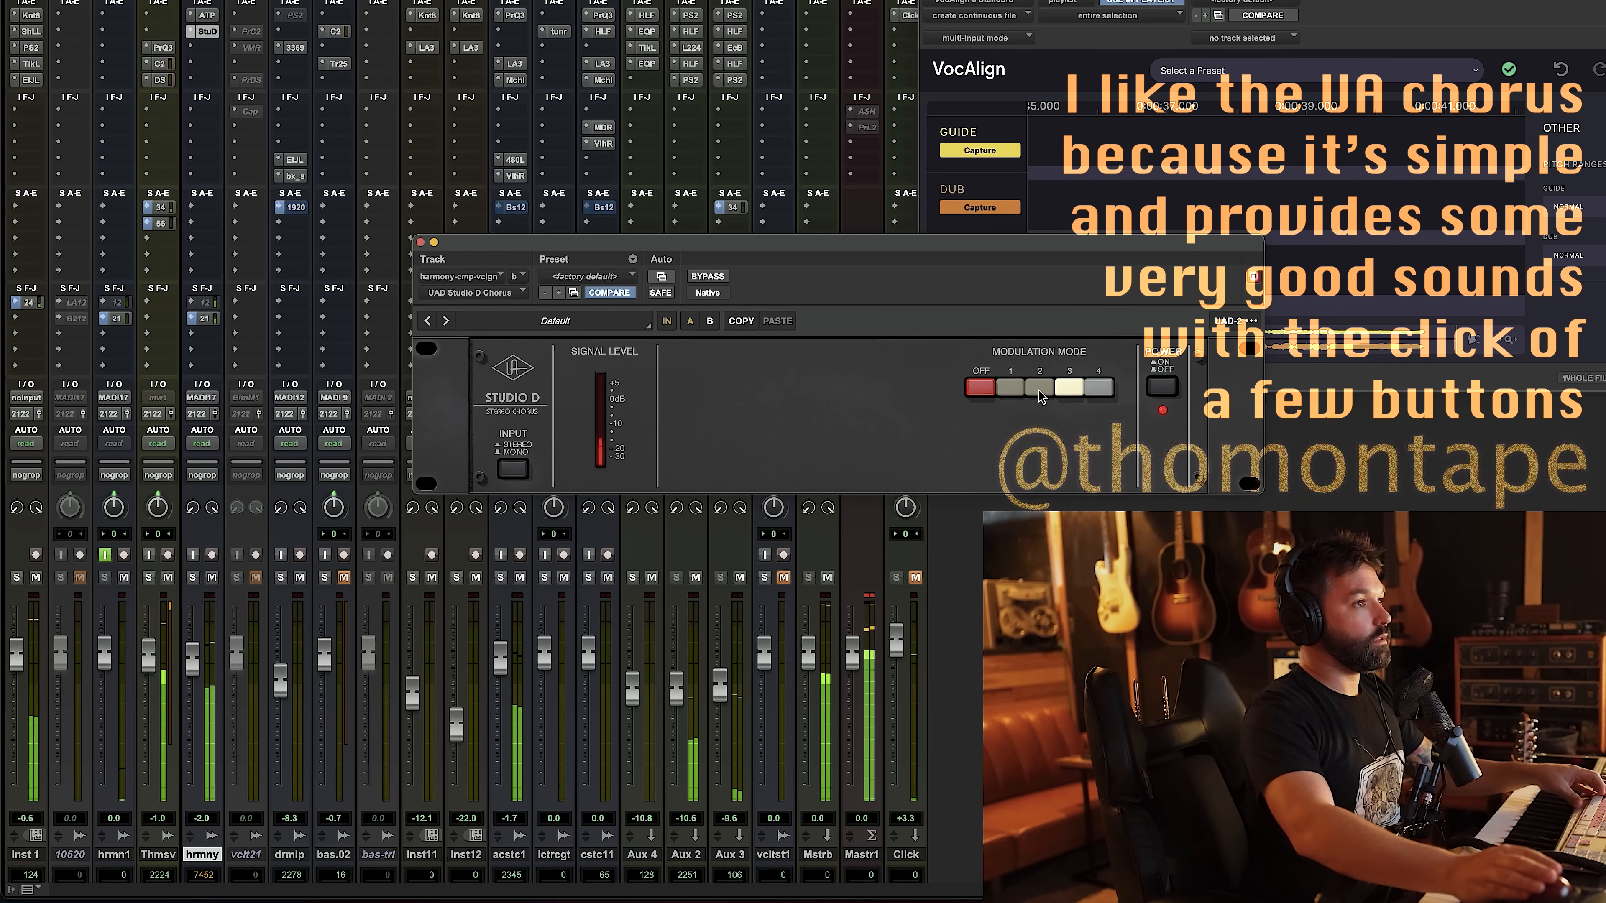
left_click(1036, 389)
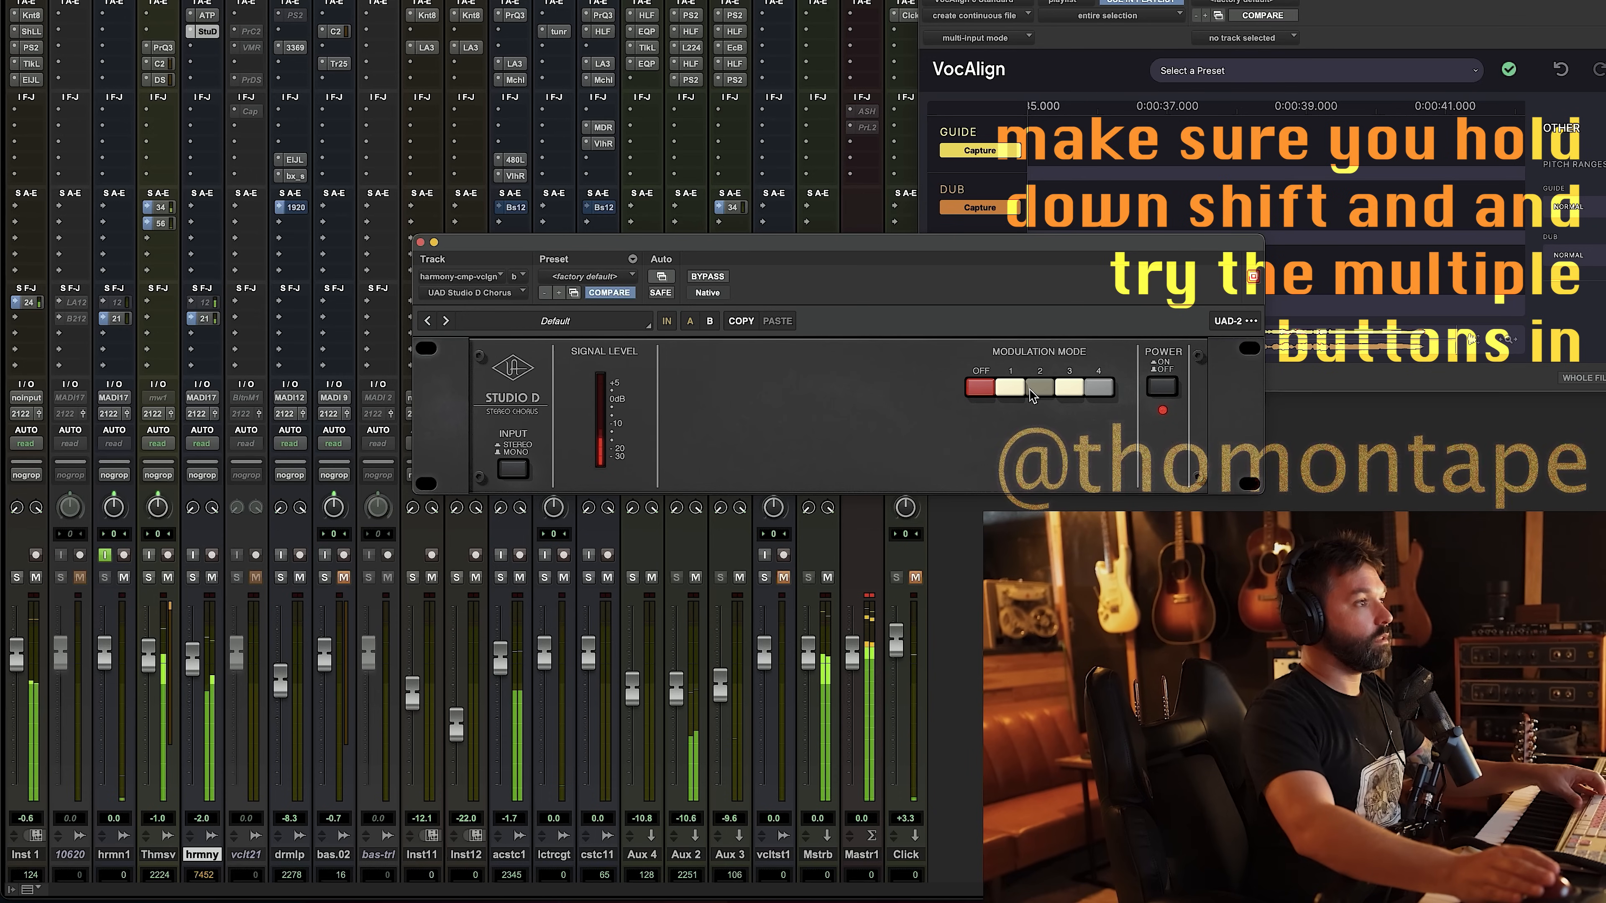
left_click(1009, 387)
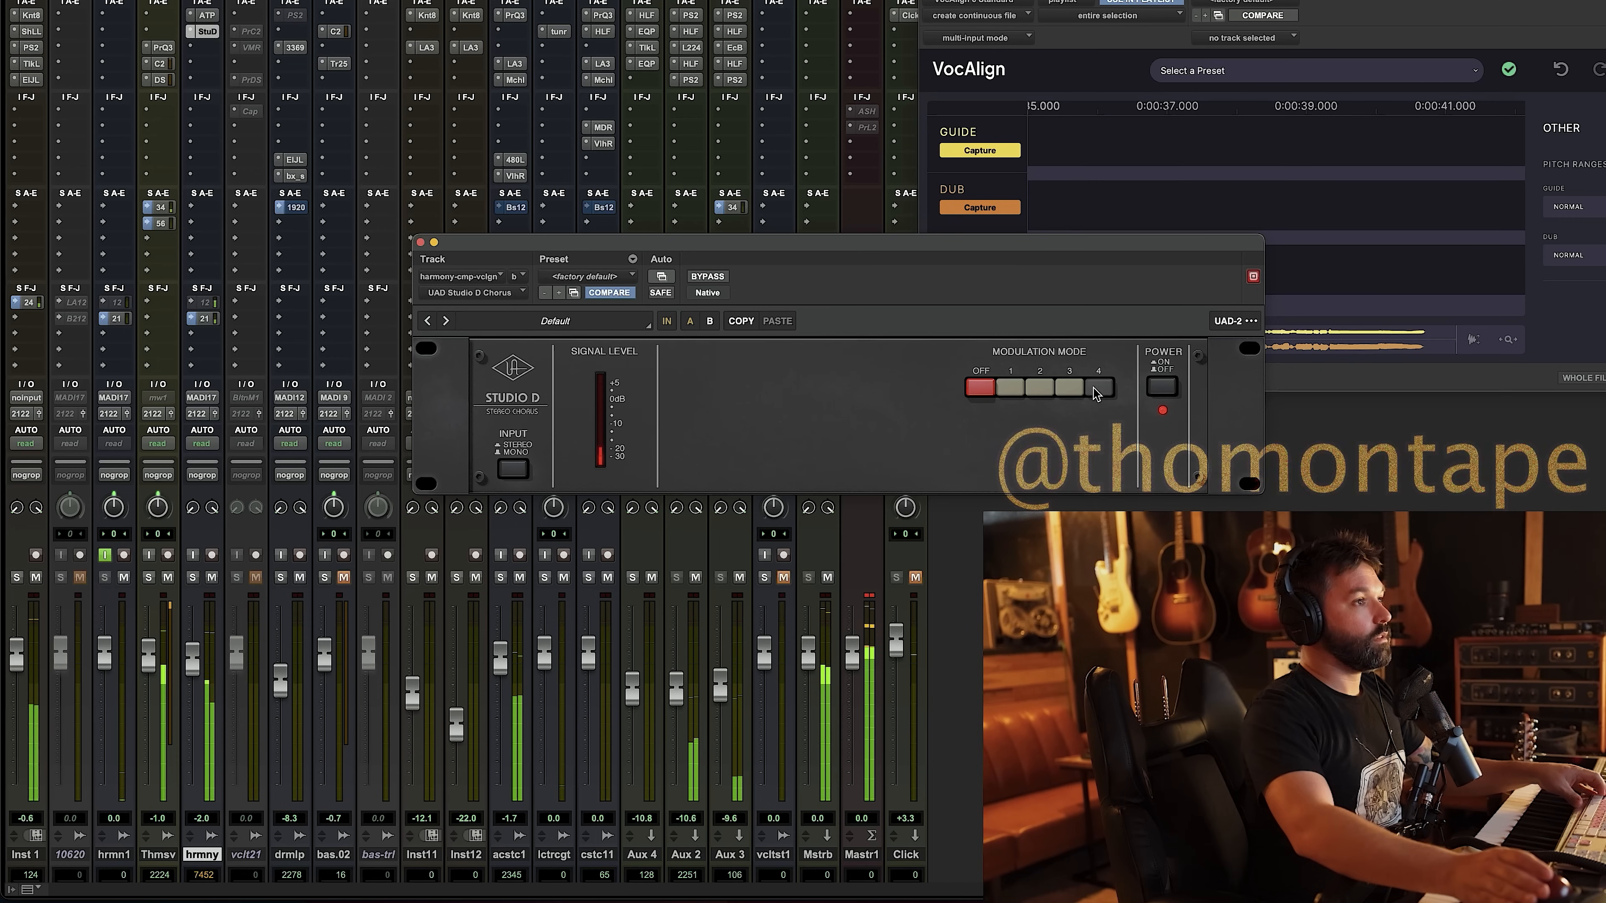
left_click(420, 241)
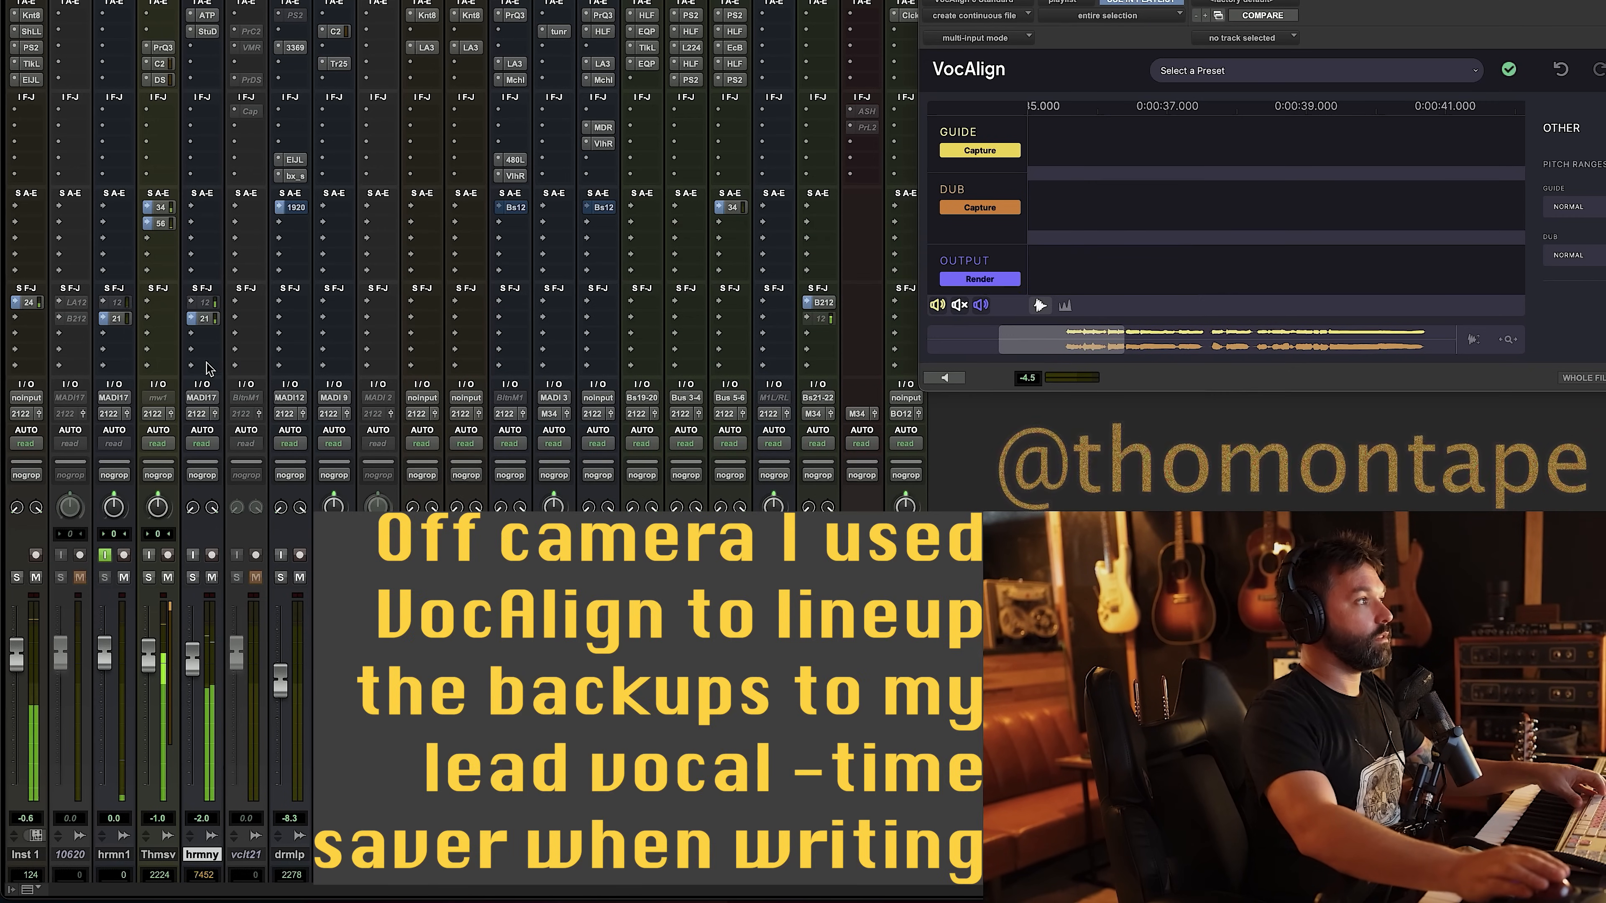
left_click_drag(196, 676, 196, 683)
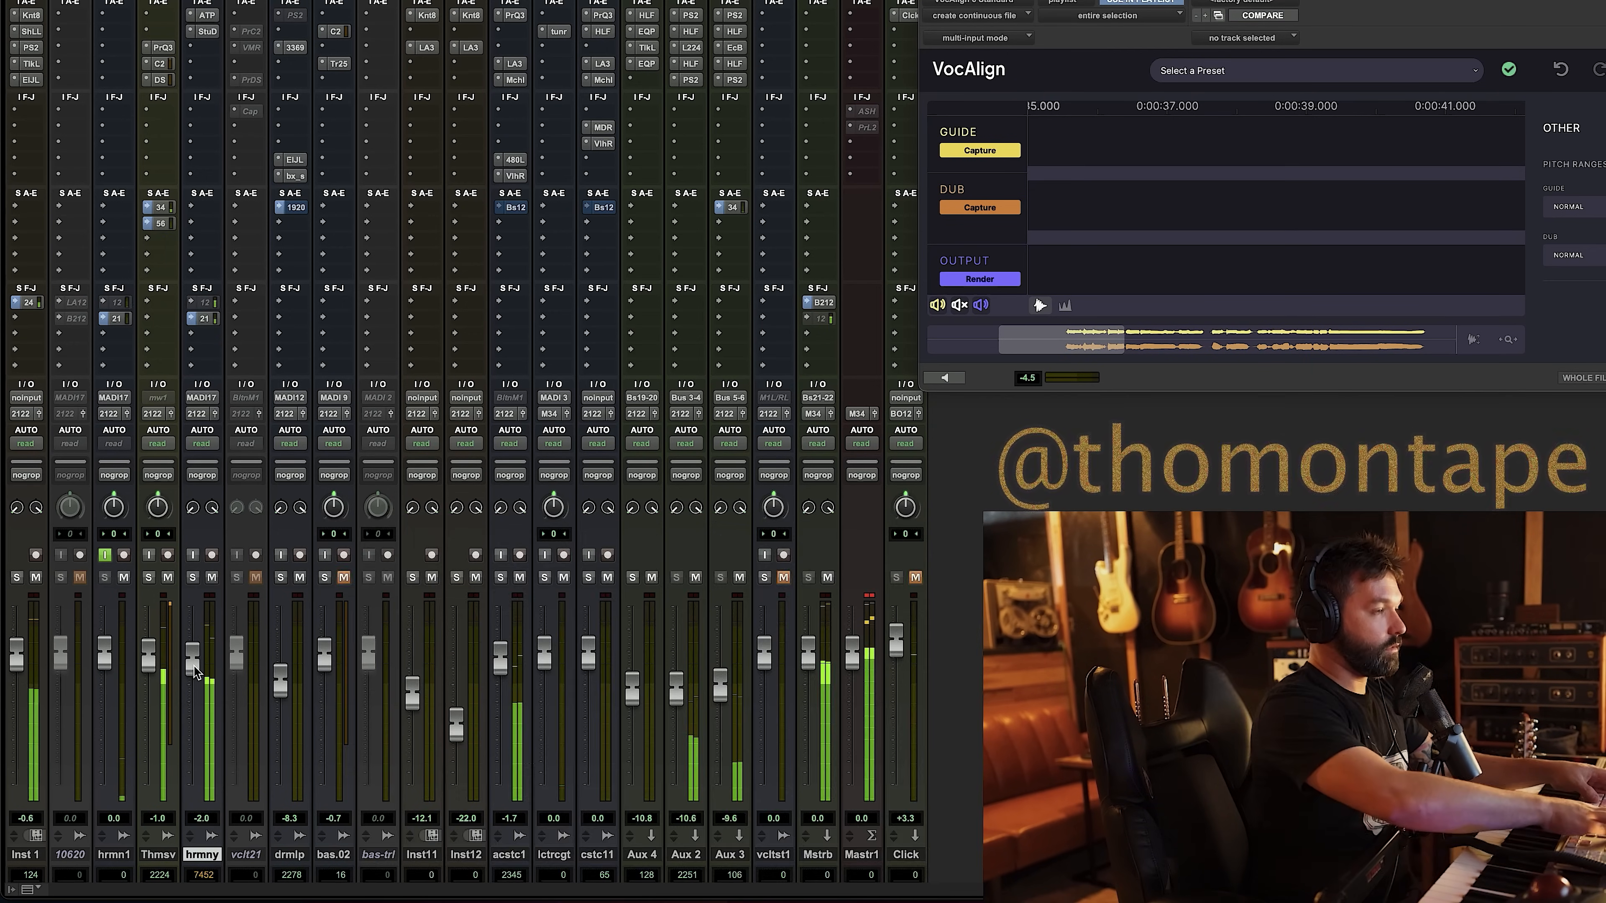
In the Edit window, switch to Grid mode and extend the lead vocal selection back to the prechorus 2 marker
key("super+equal")
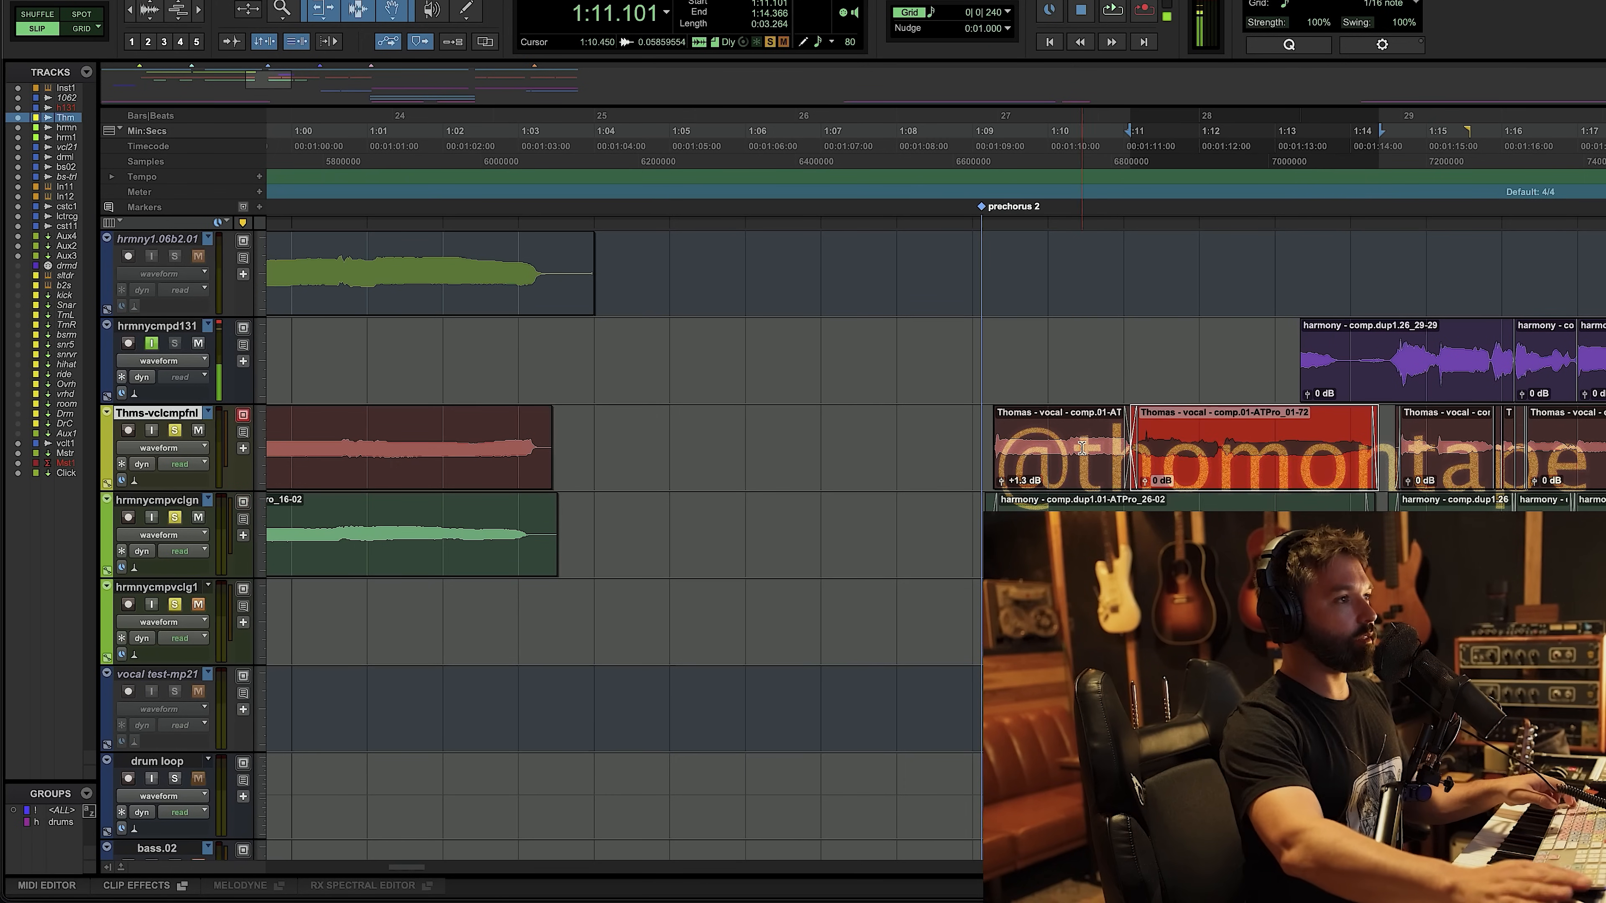
left_click(1081, 447, "shift")
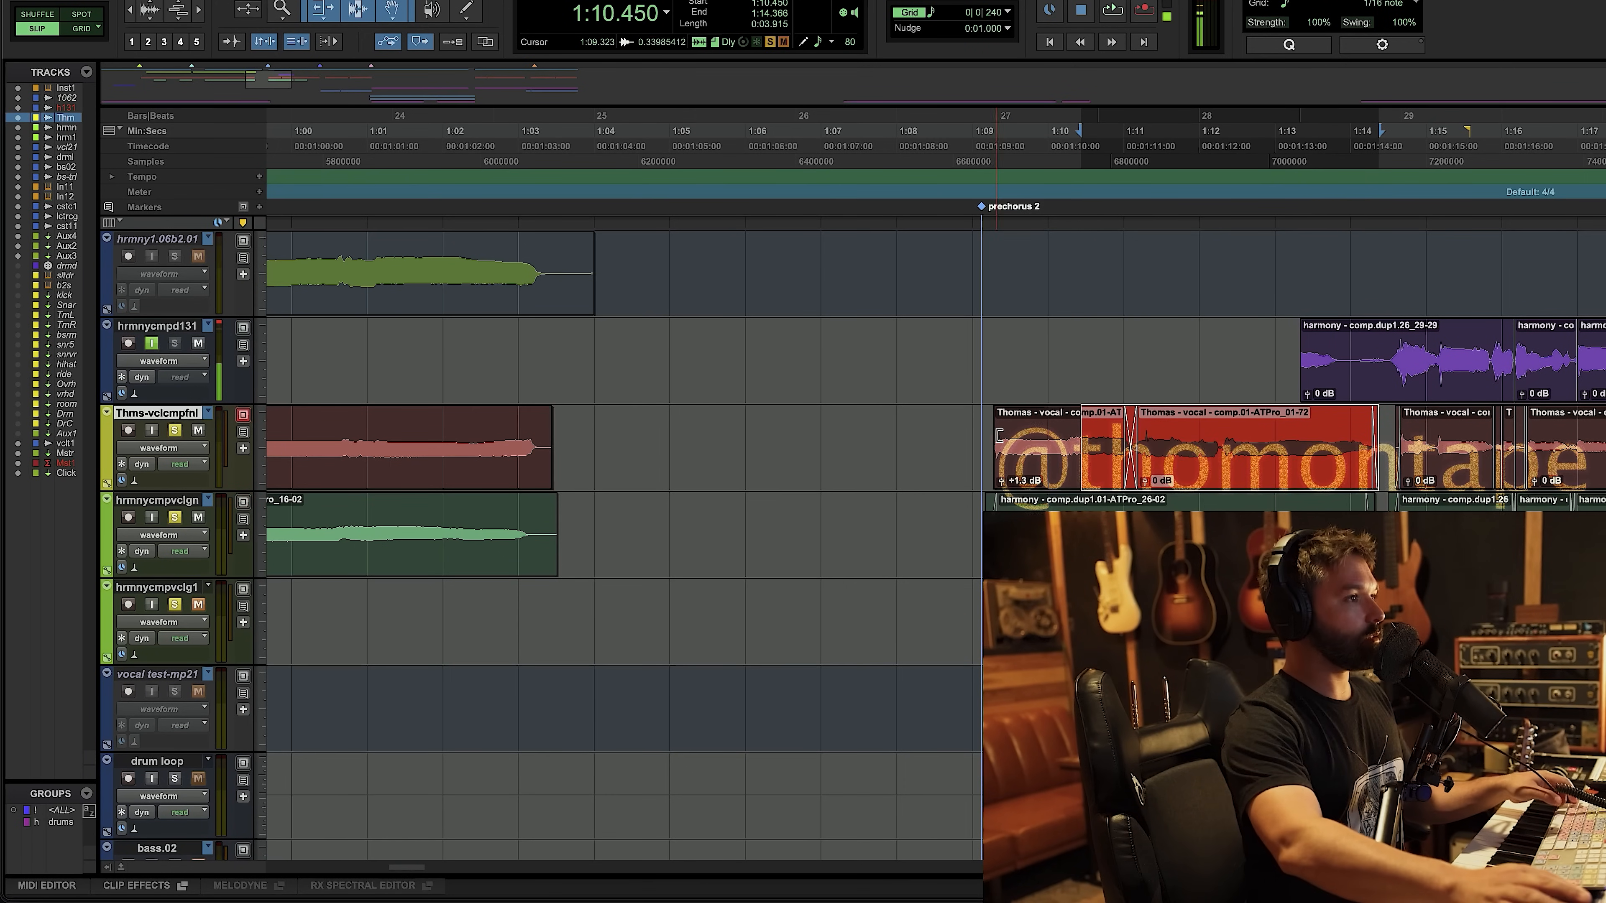
left_click(1014, 463, "shift")
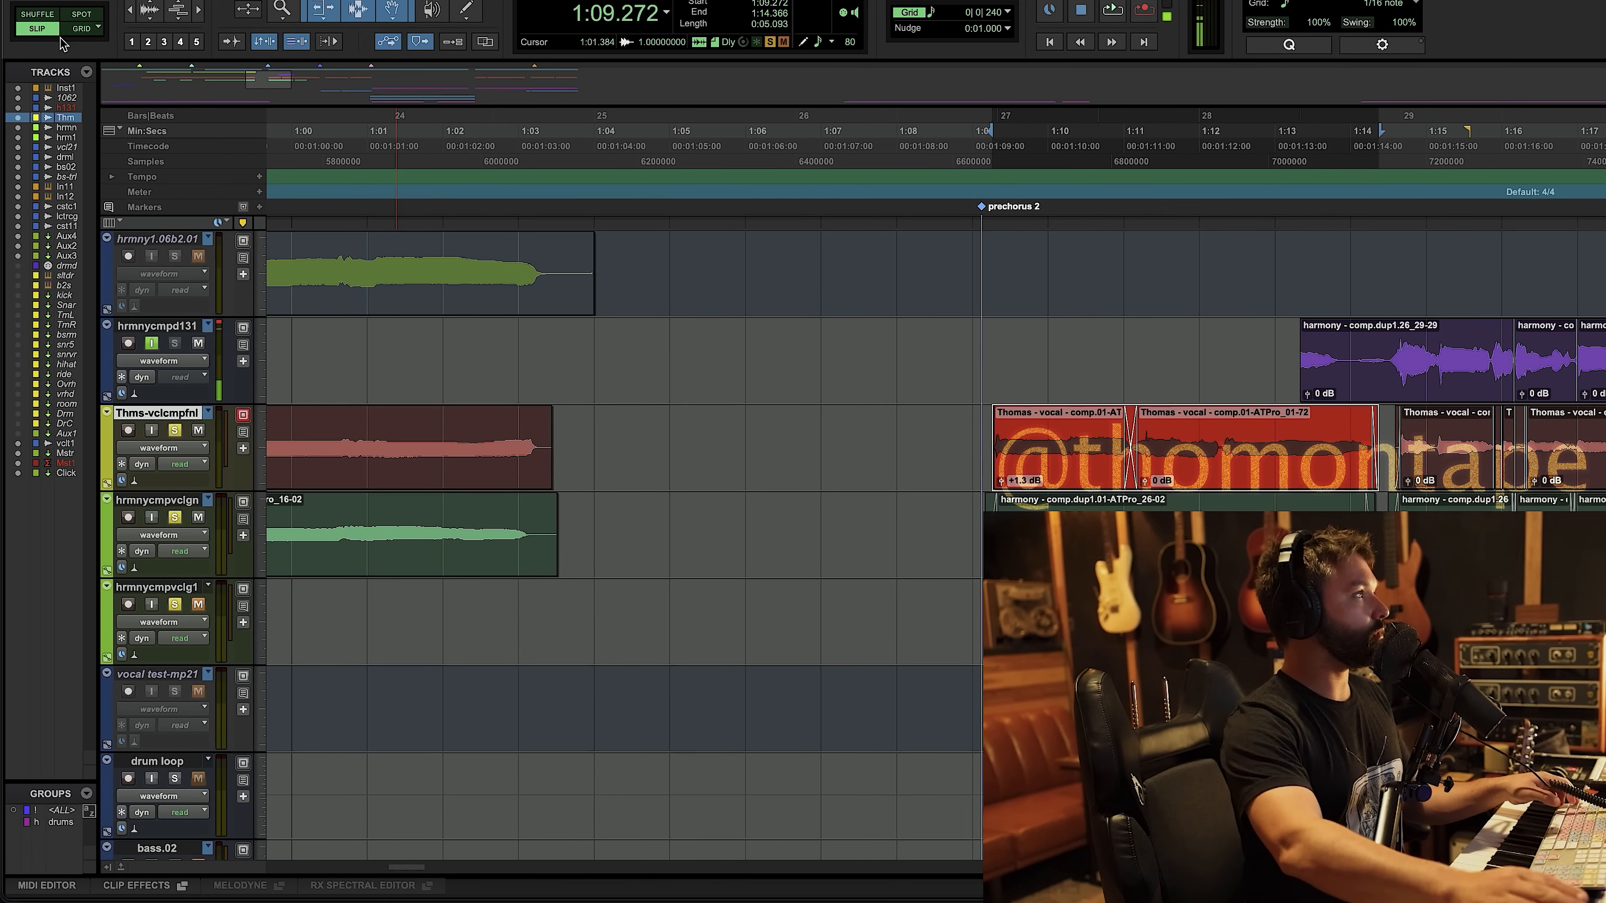
left_click(73, 29)
left_click(986, 433, "shift")
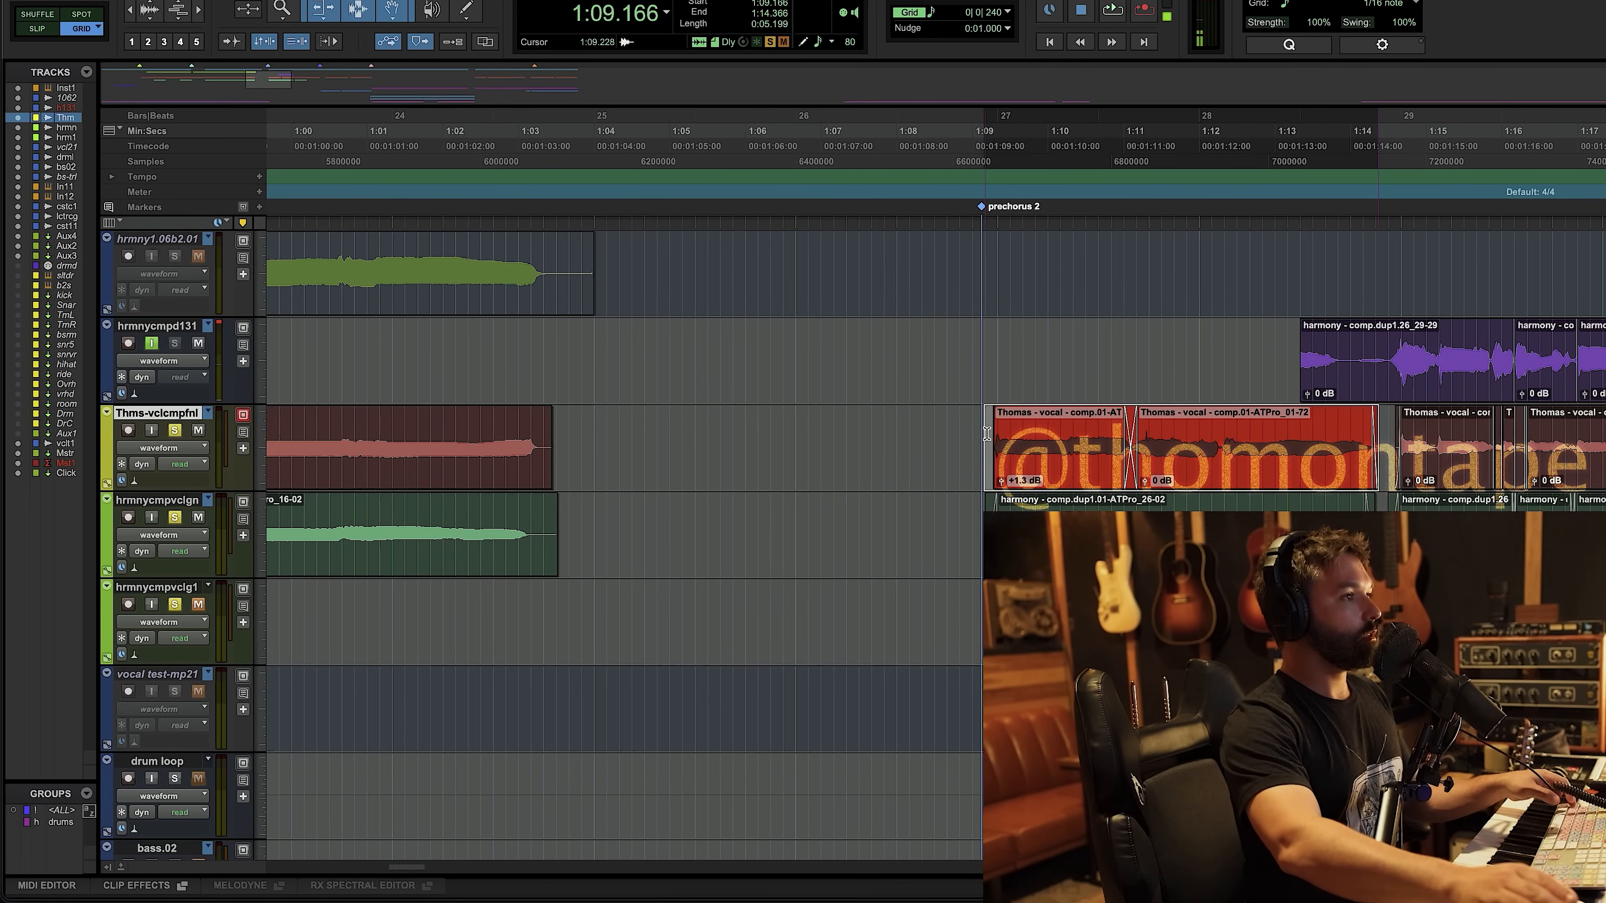
Open the VocAlign 6 Standard AudioSuite plug-in and capture the selected lead vocal as the Guide
left_click(395, 1)
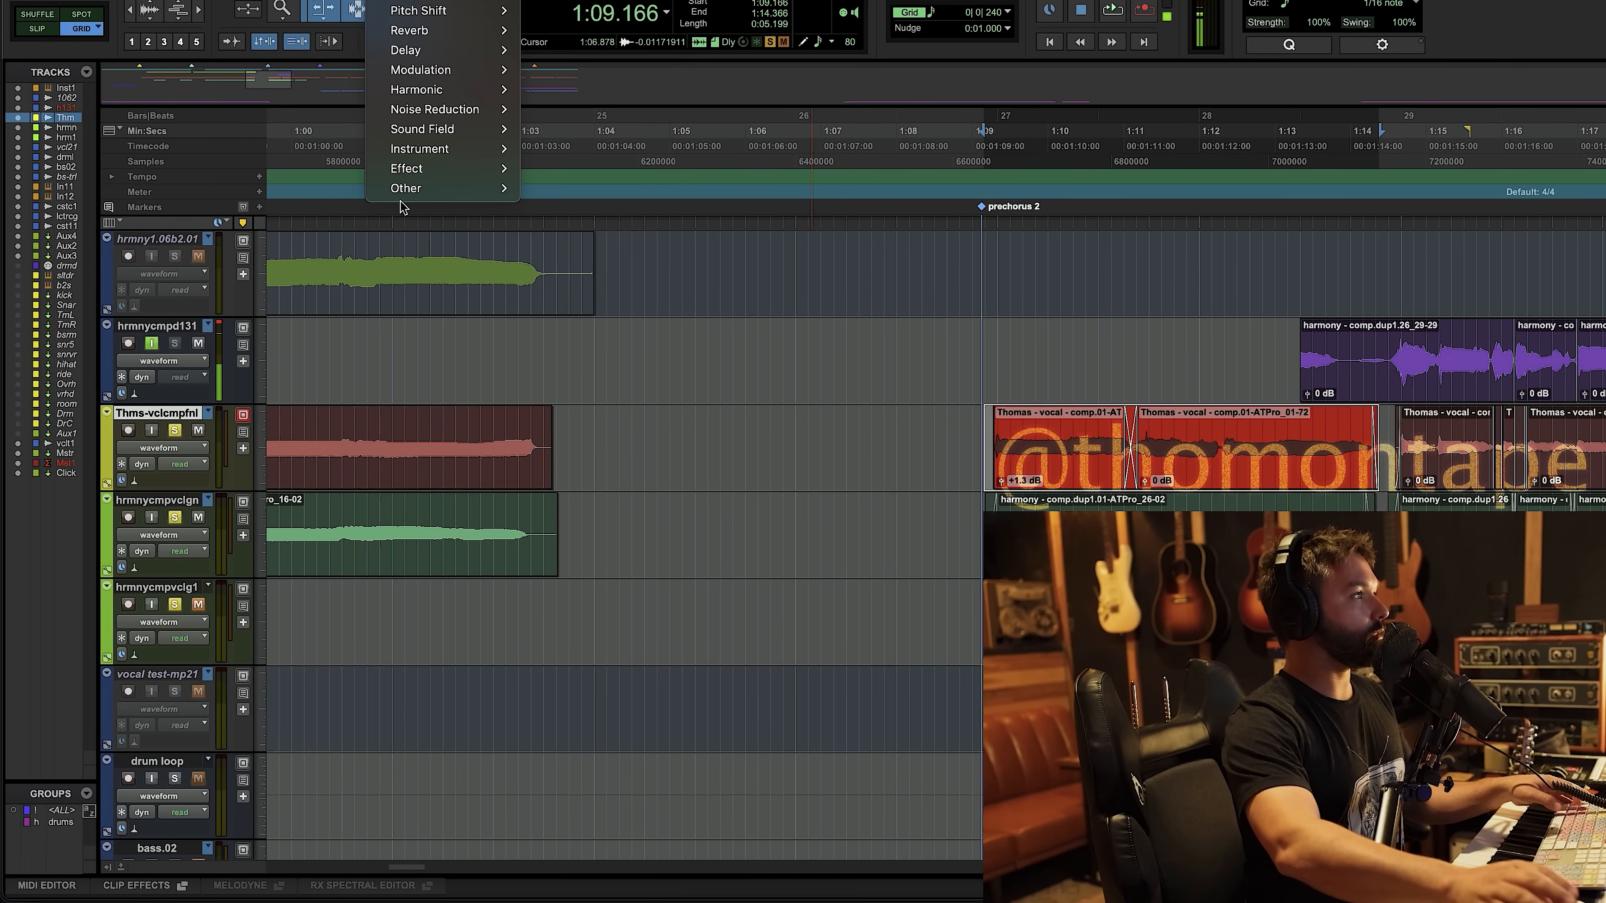
mouse_move(411, 189)
left_click(589, 465)
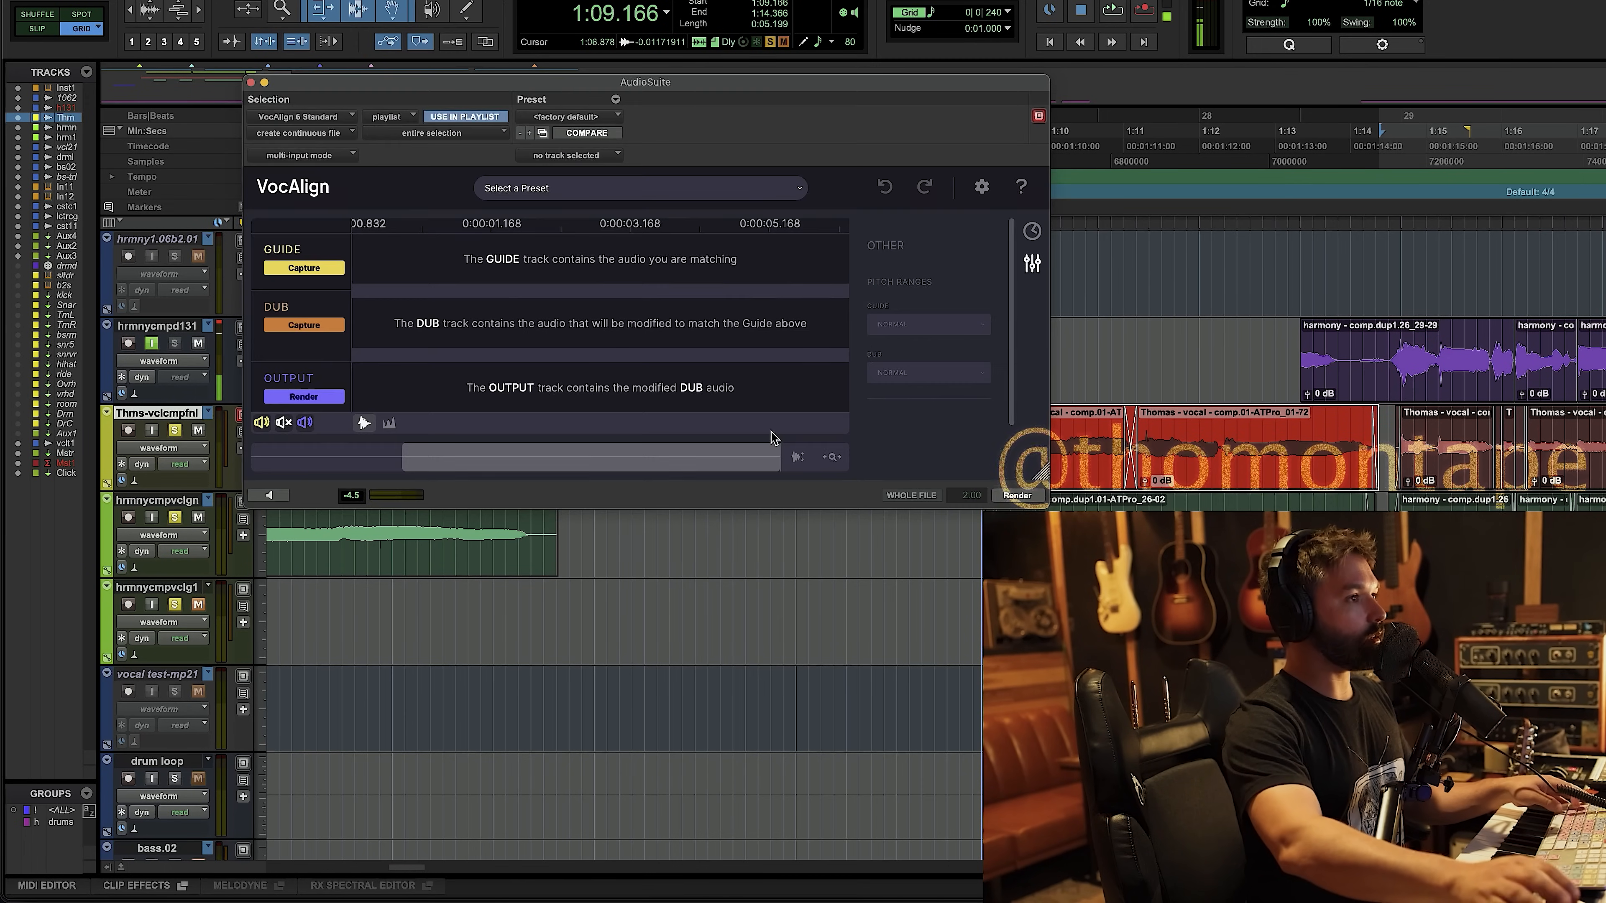
left_click(335, 268)
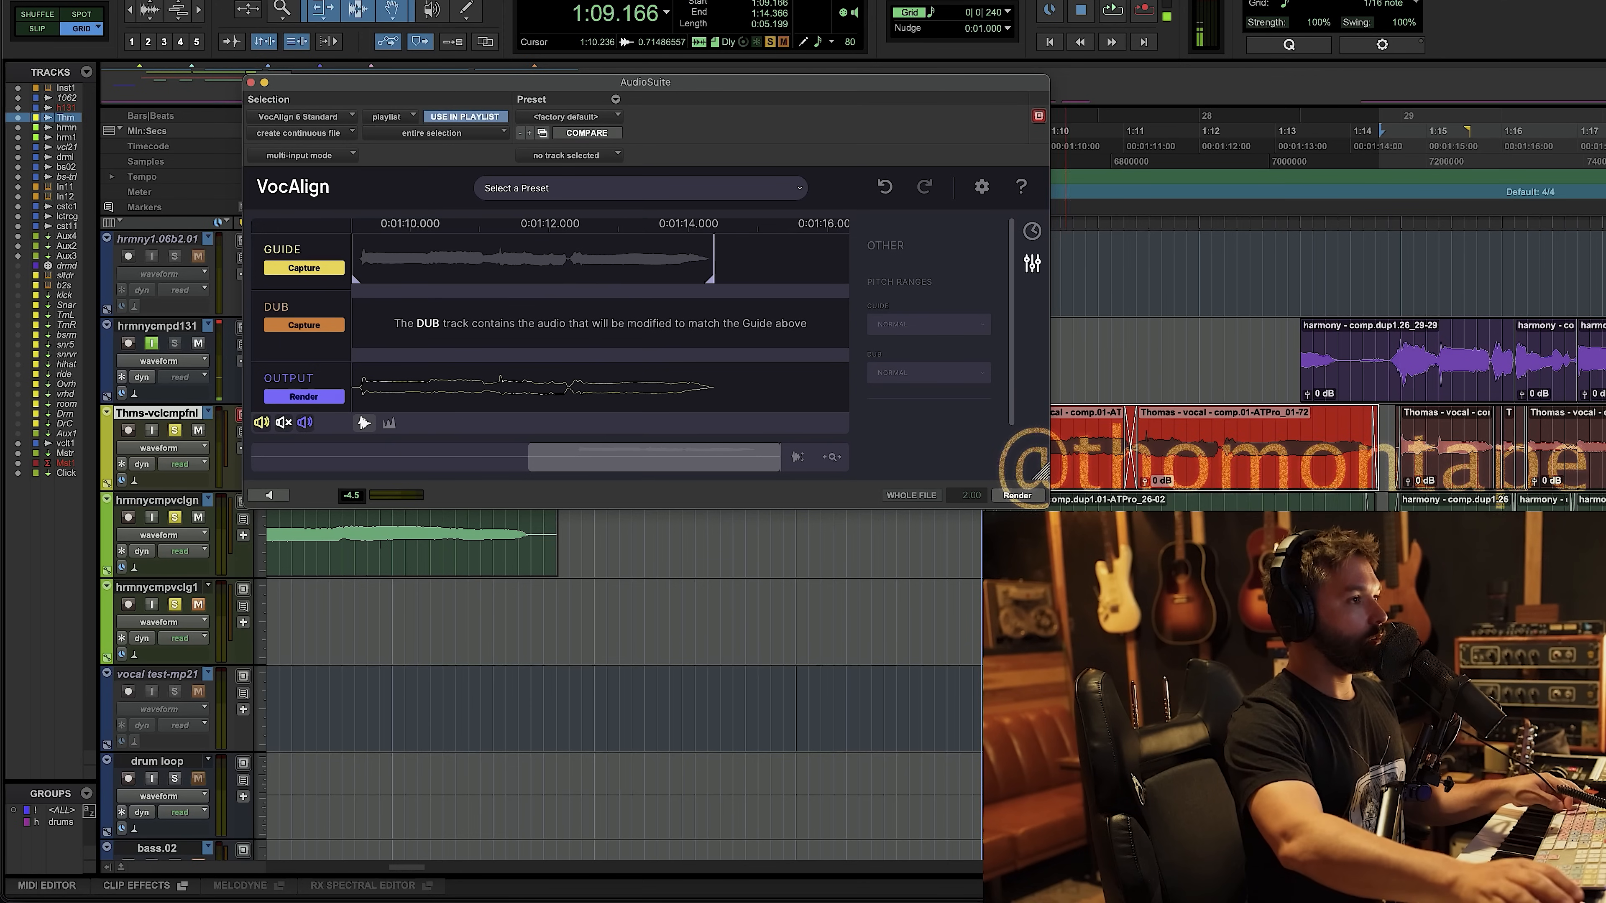
Select the matching prechorus 2 phrase on the hrmnycmpvclgn harmony track, capture it as the Dub, and render the aligned clip
left_click_drag(994, 90, 804, 26)
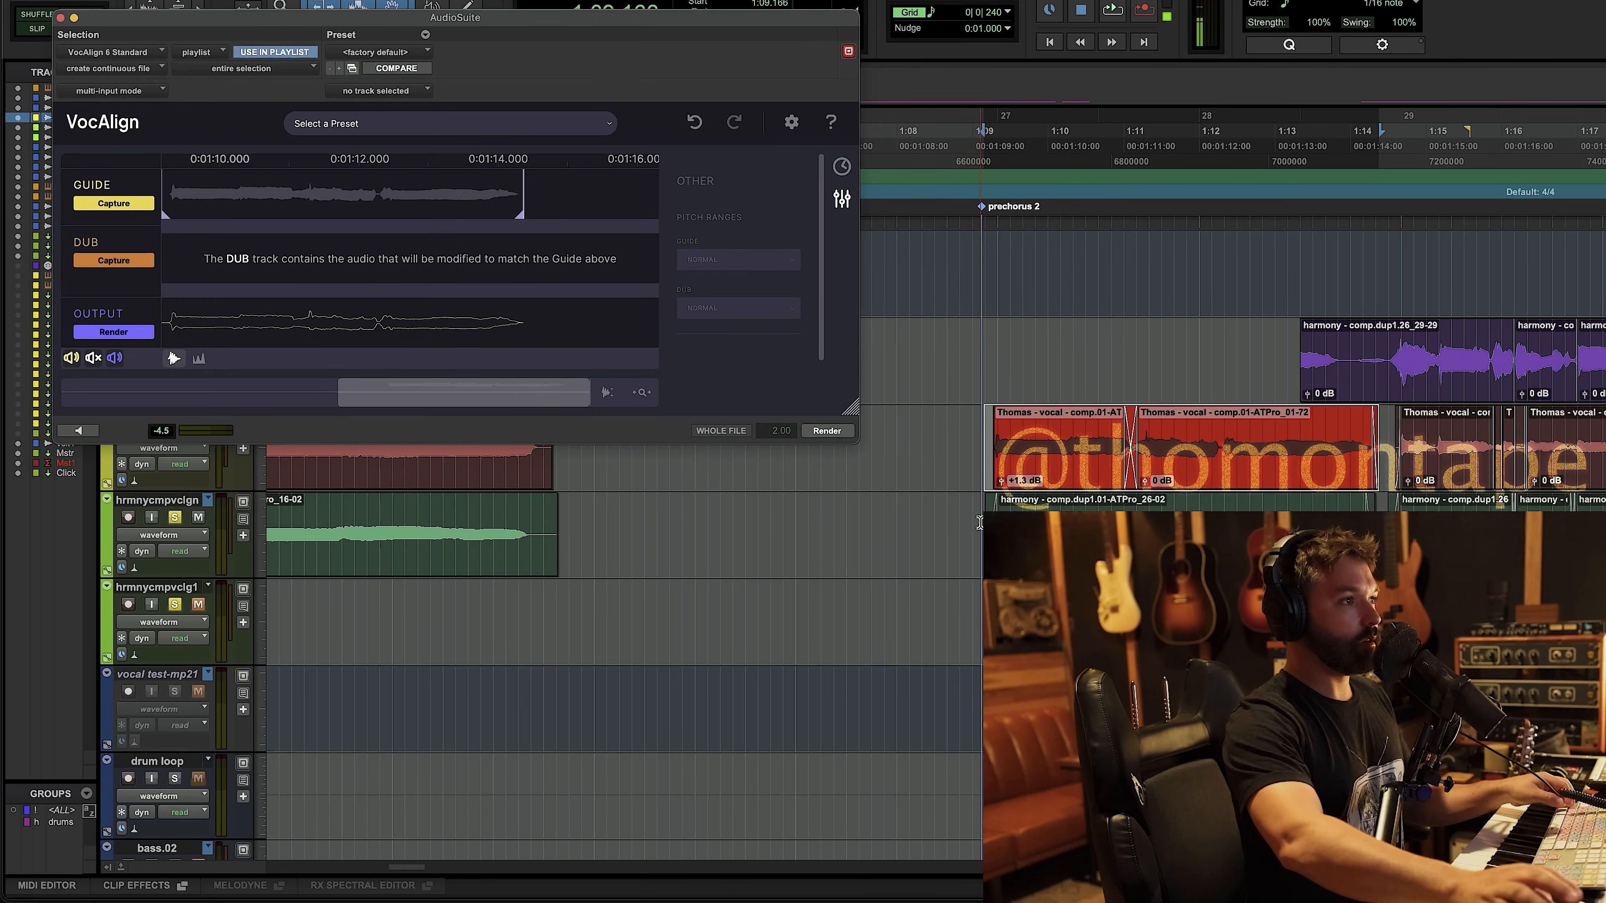
left_click_drag(979, 521, 1387, 521)
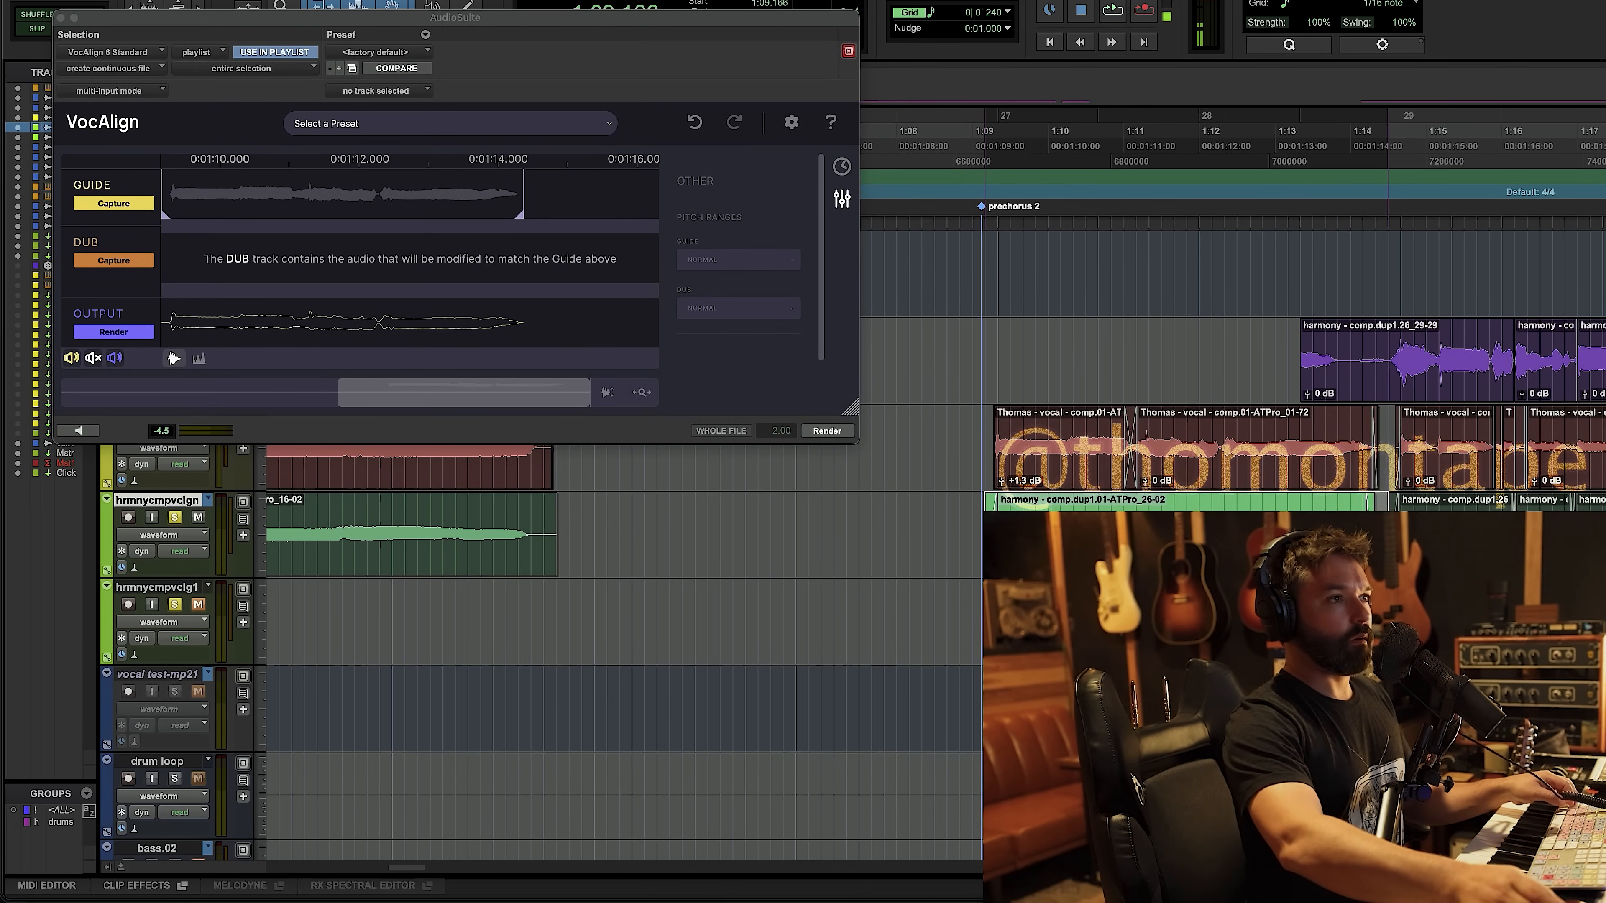
left_click(90, 262)
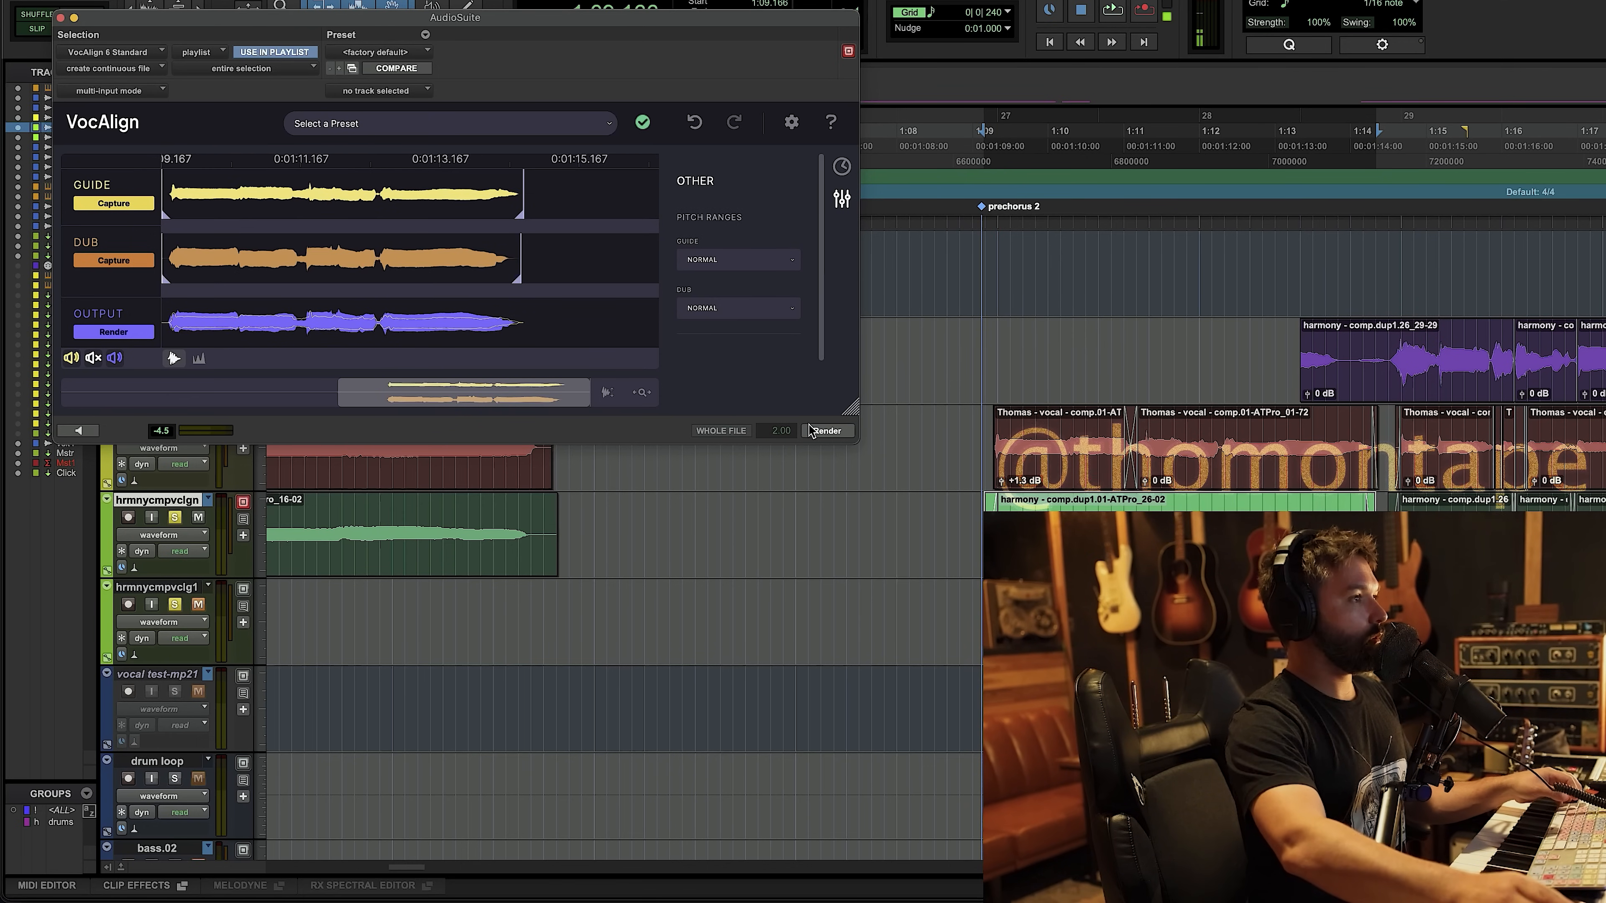
Play back the aligned harmony and the lead vocal from prechorus 2 with both clips selected to check their timing
key("space")
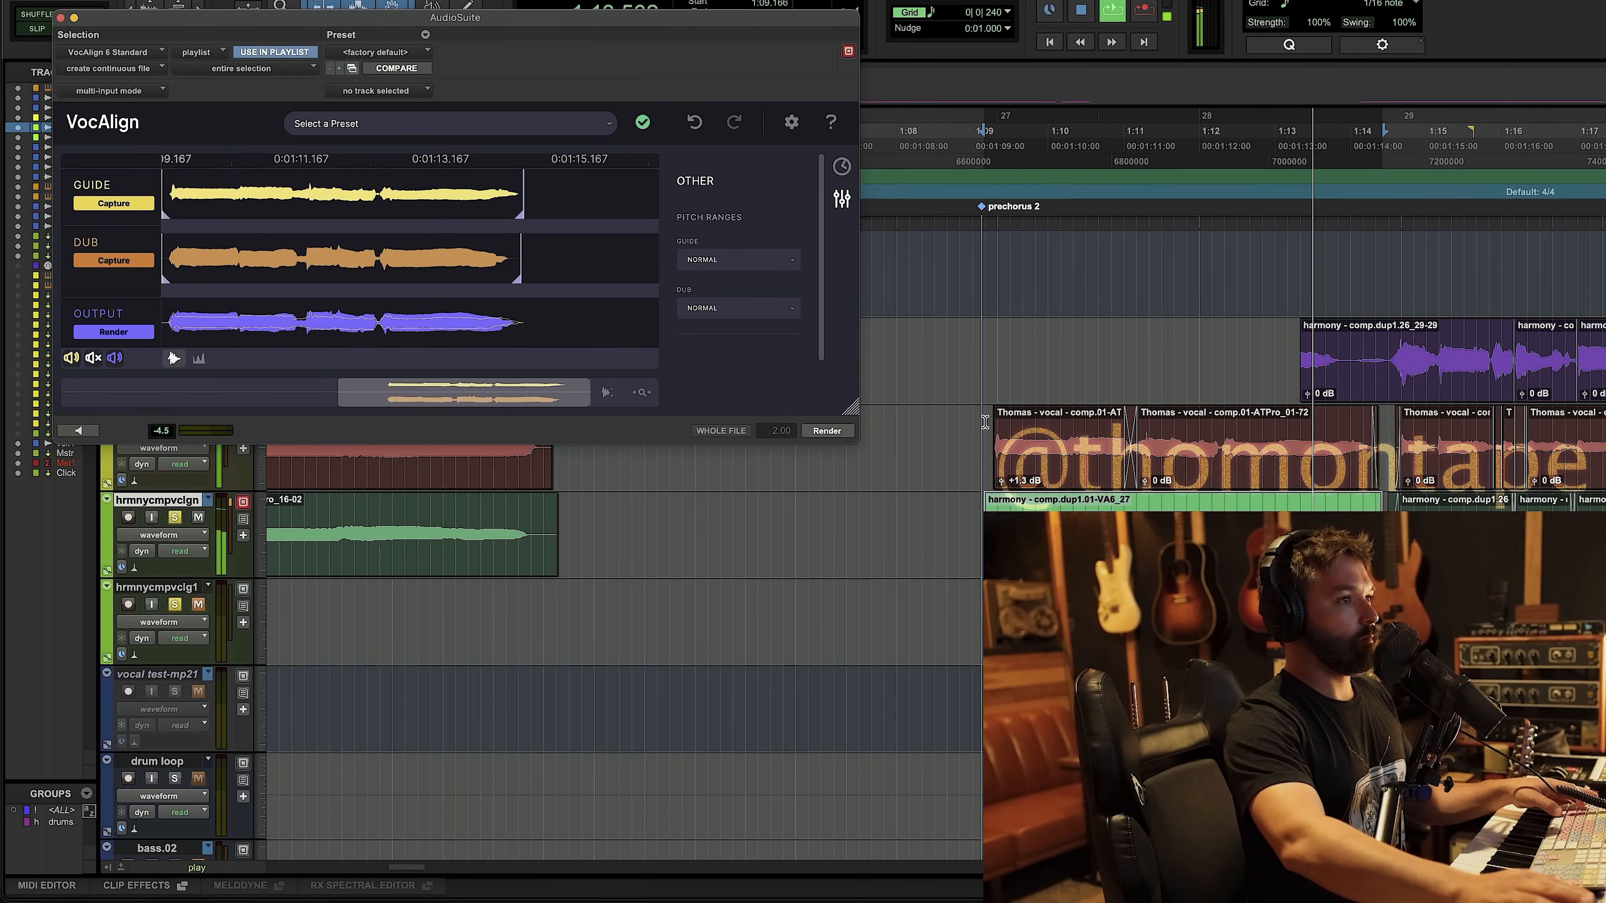
key("space")
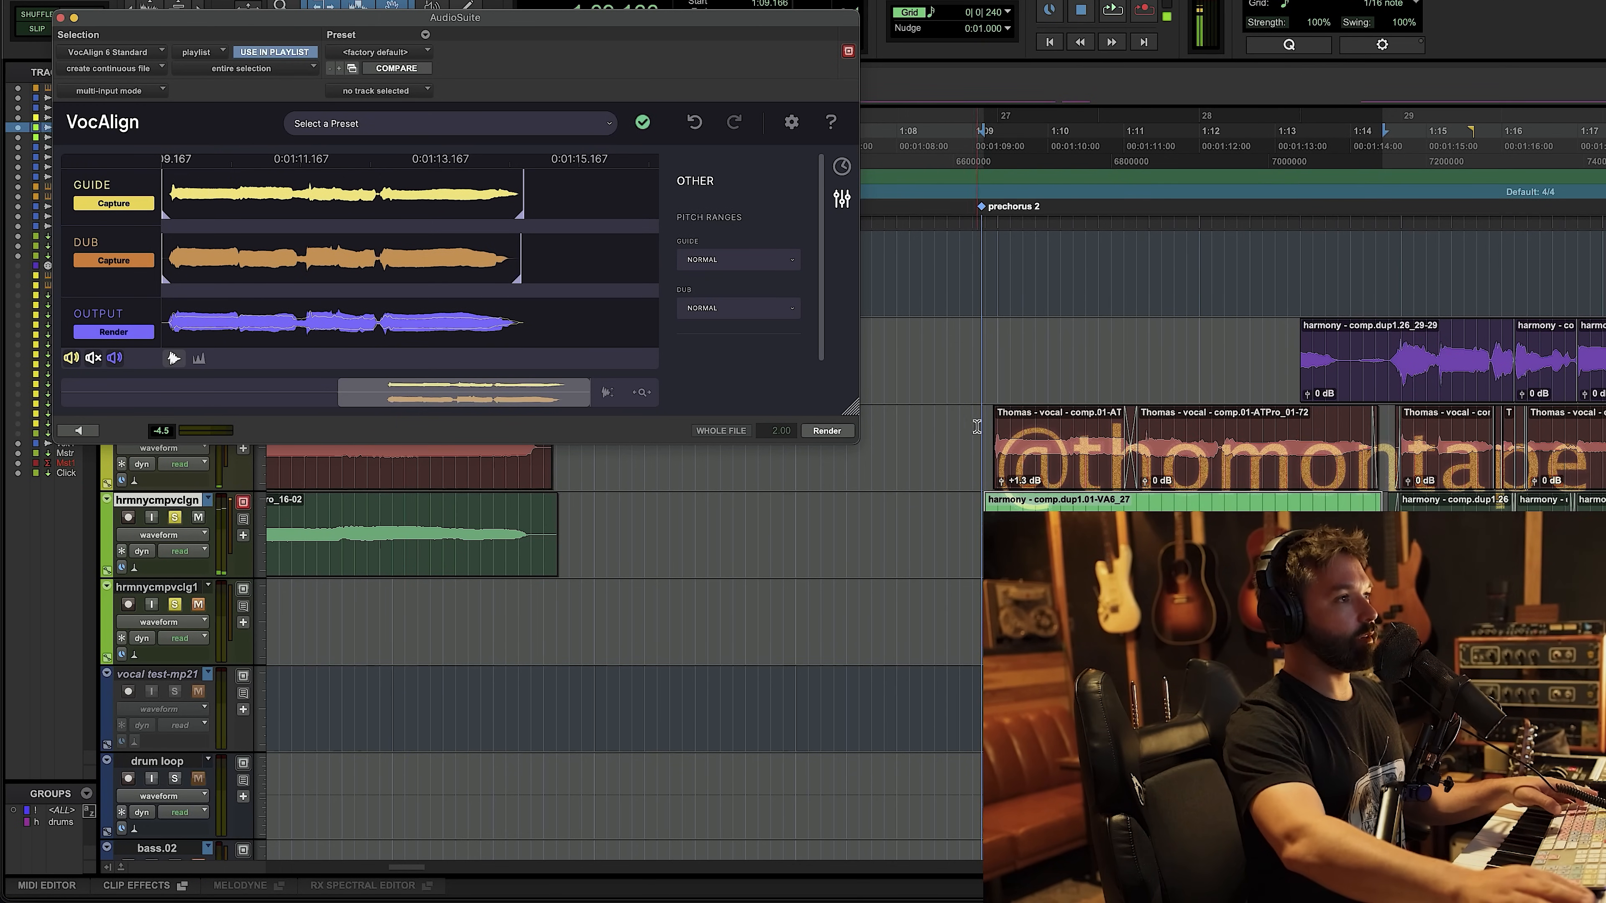
left_click(985, 434)
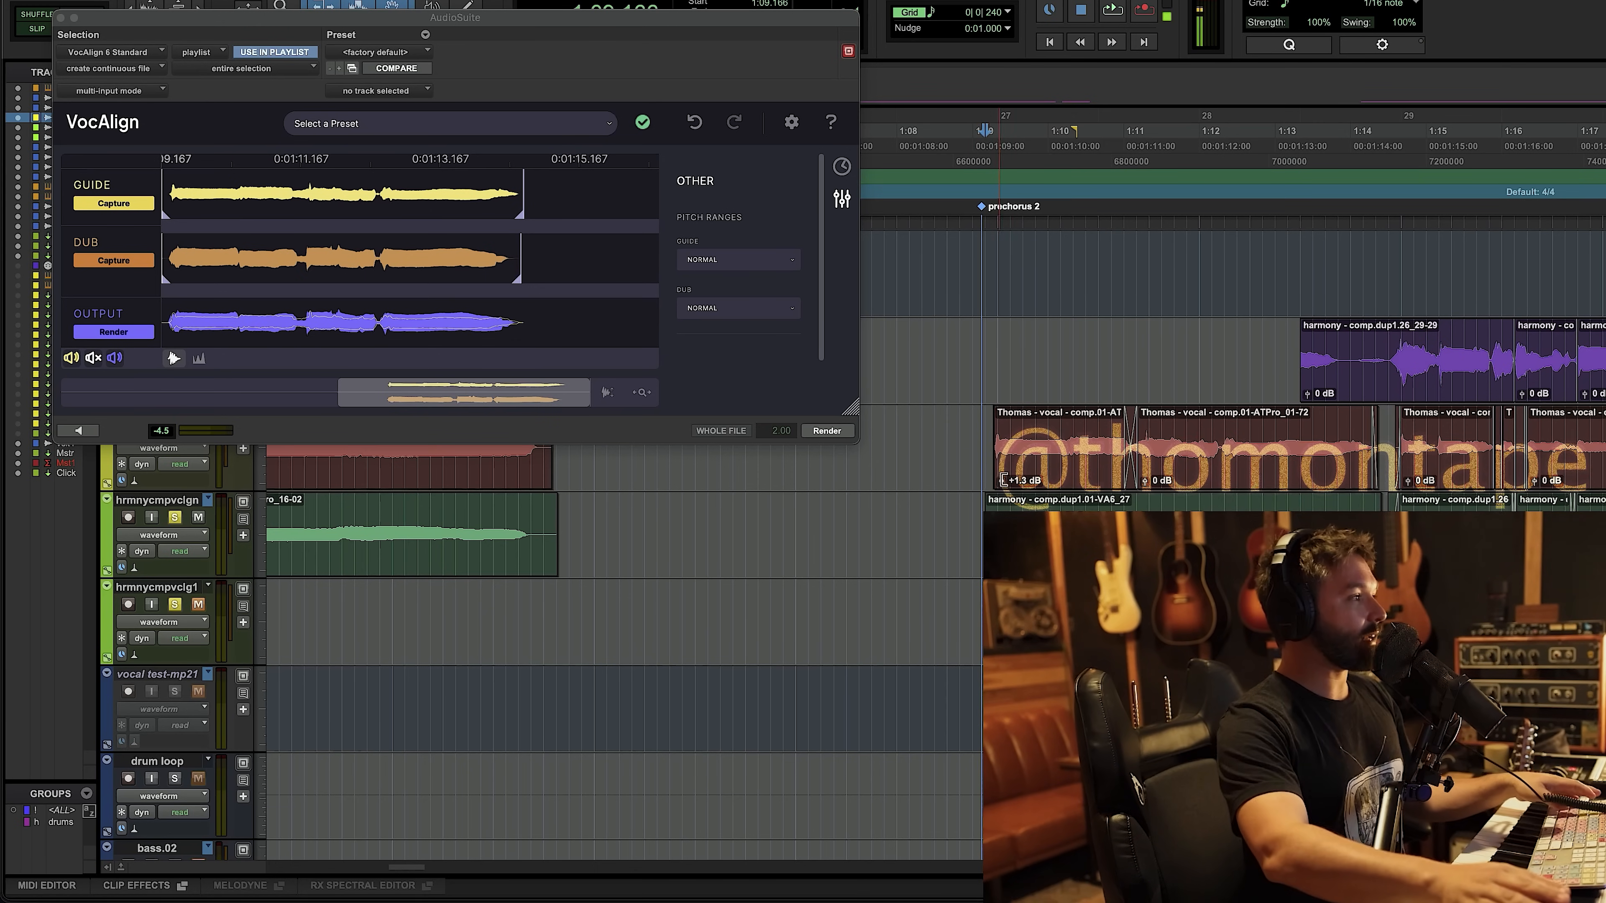
left_click(1078, 497)
left_click(1065, 477, "shift")
scroll(1062, 487, "up", 2)
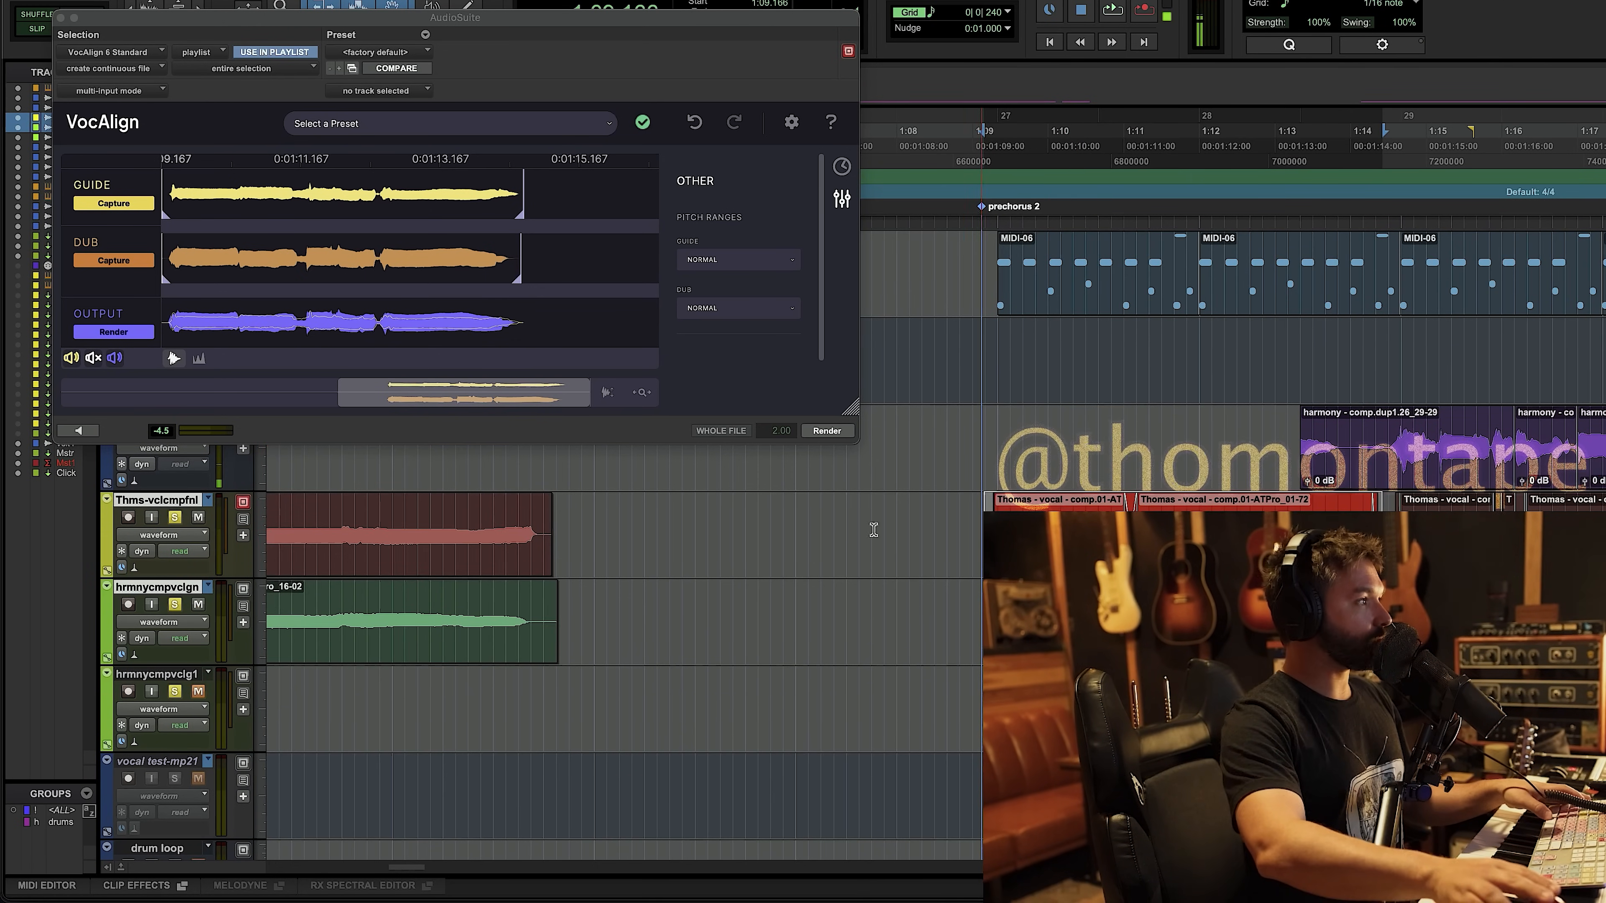
key("space")
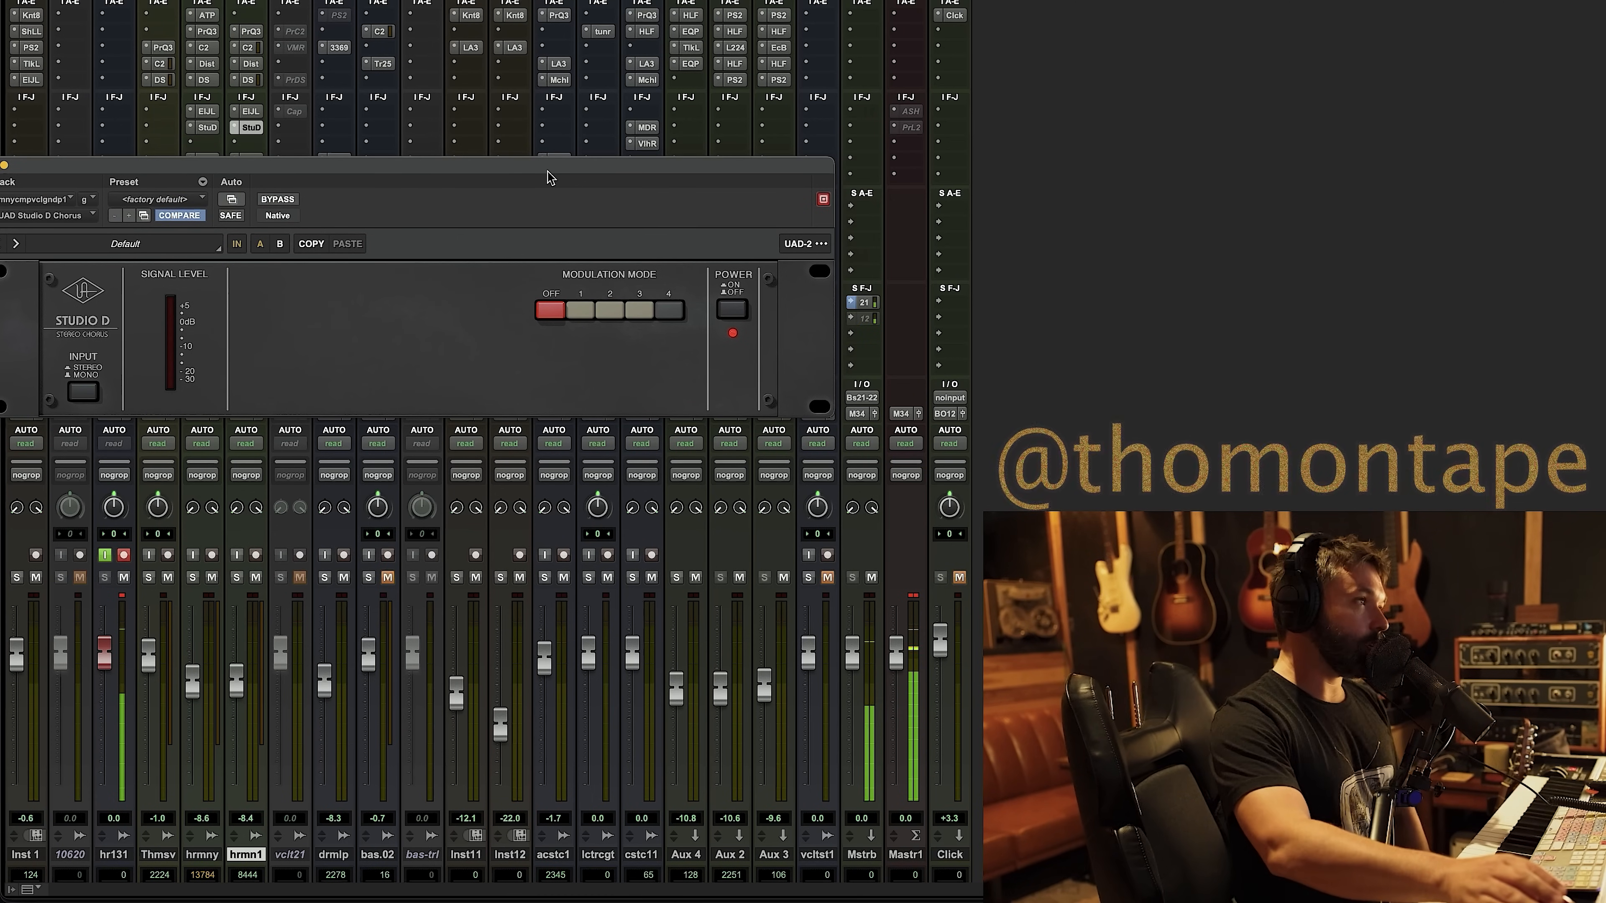
Audition Studio D Chorus modulation modes on the hrmn1 track during playback and engage modes 1, 2 and 3 together
left_click_drag(547, 172, 574, 0)
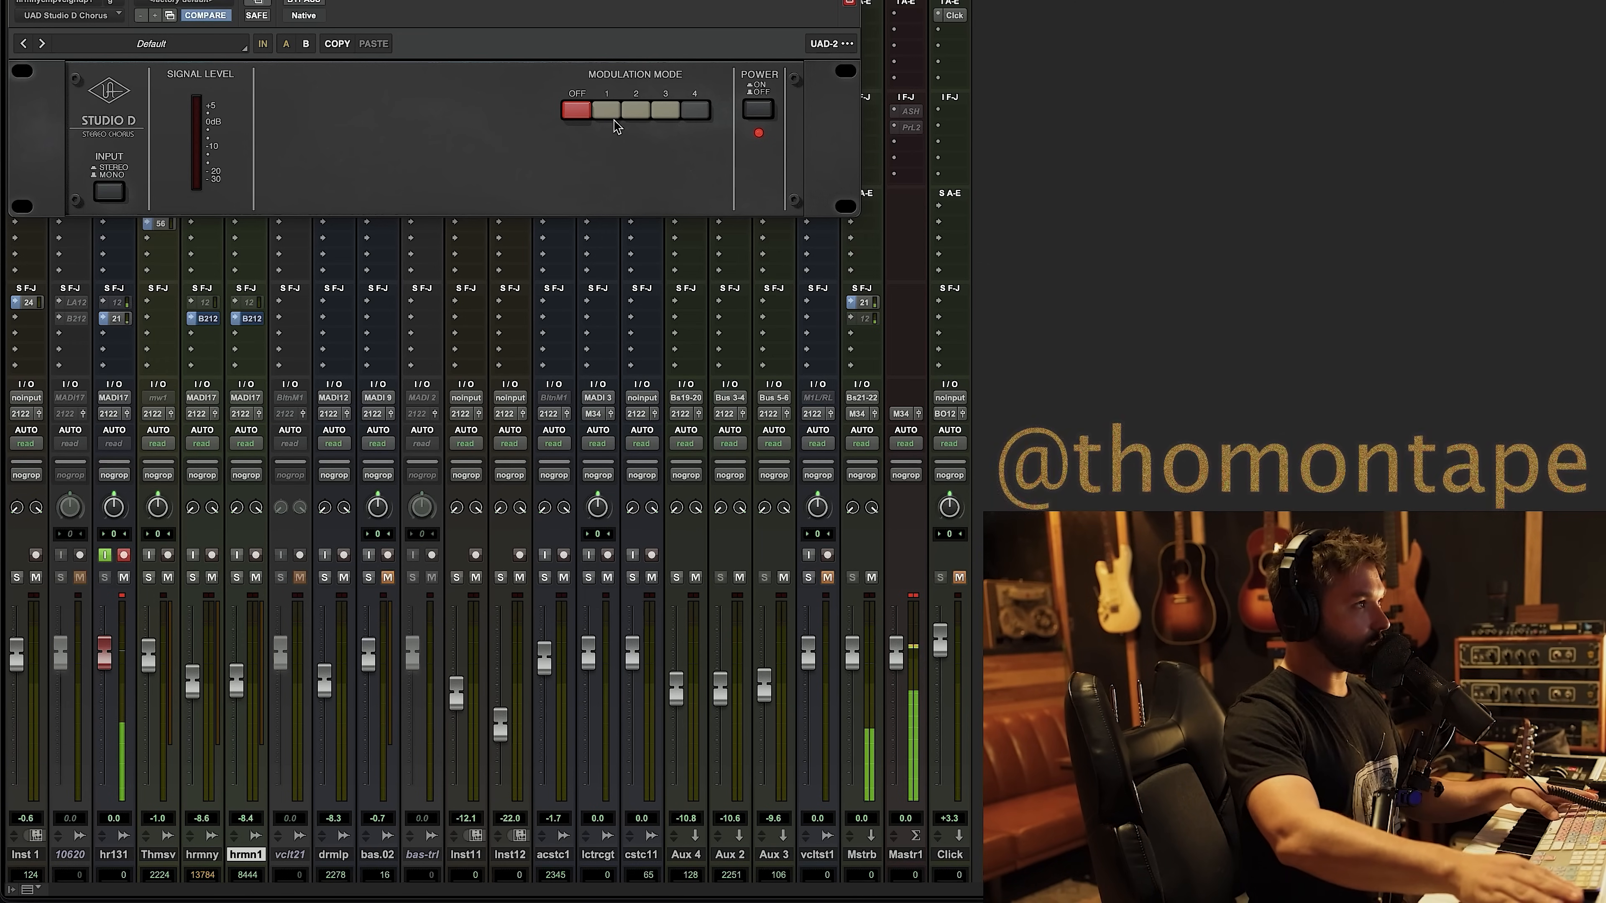
left_click(634, 113)
left_click(633, 114)
left_click(663, 116)
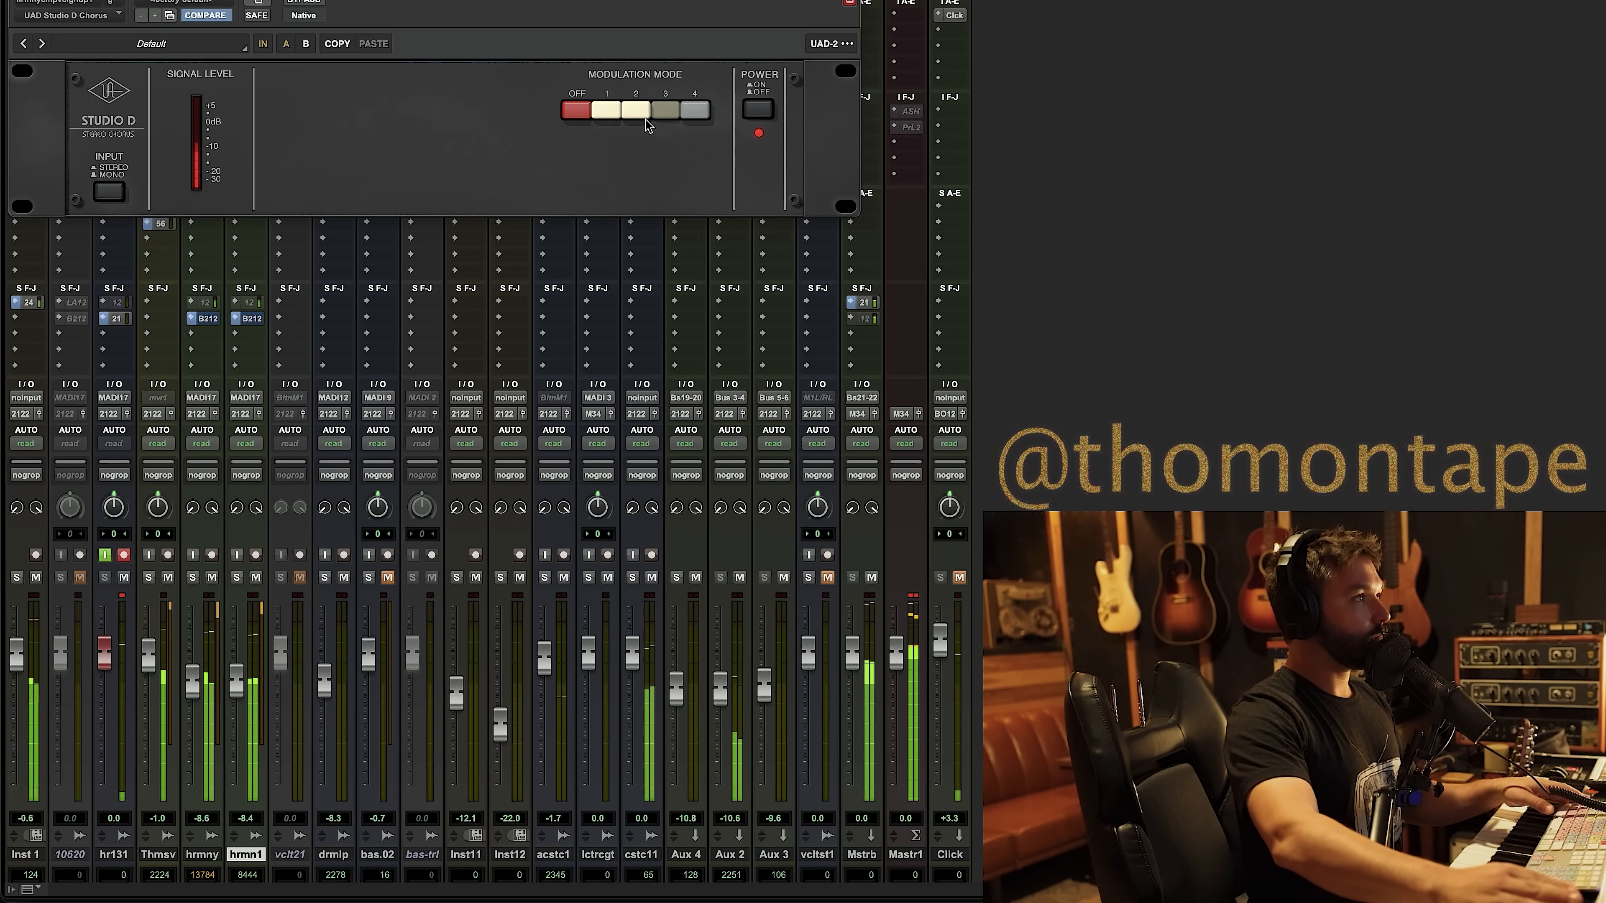
left_click(610, 113)
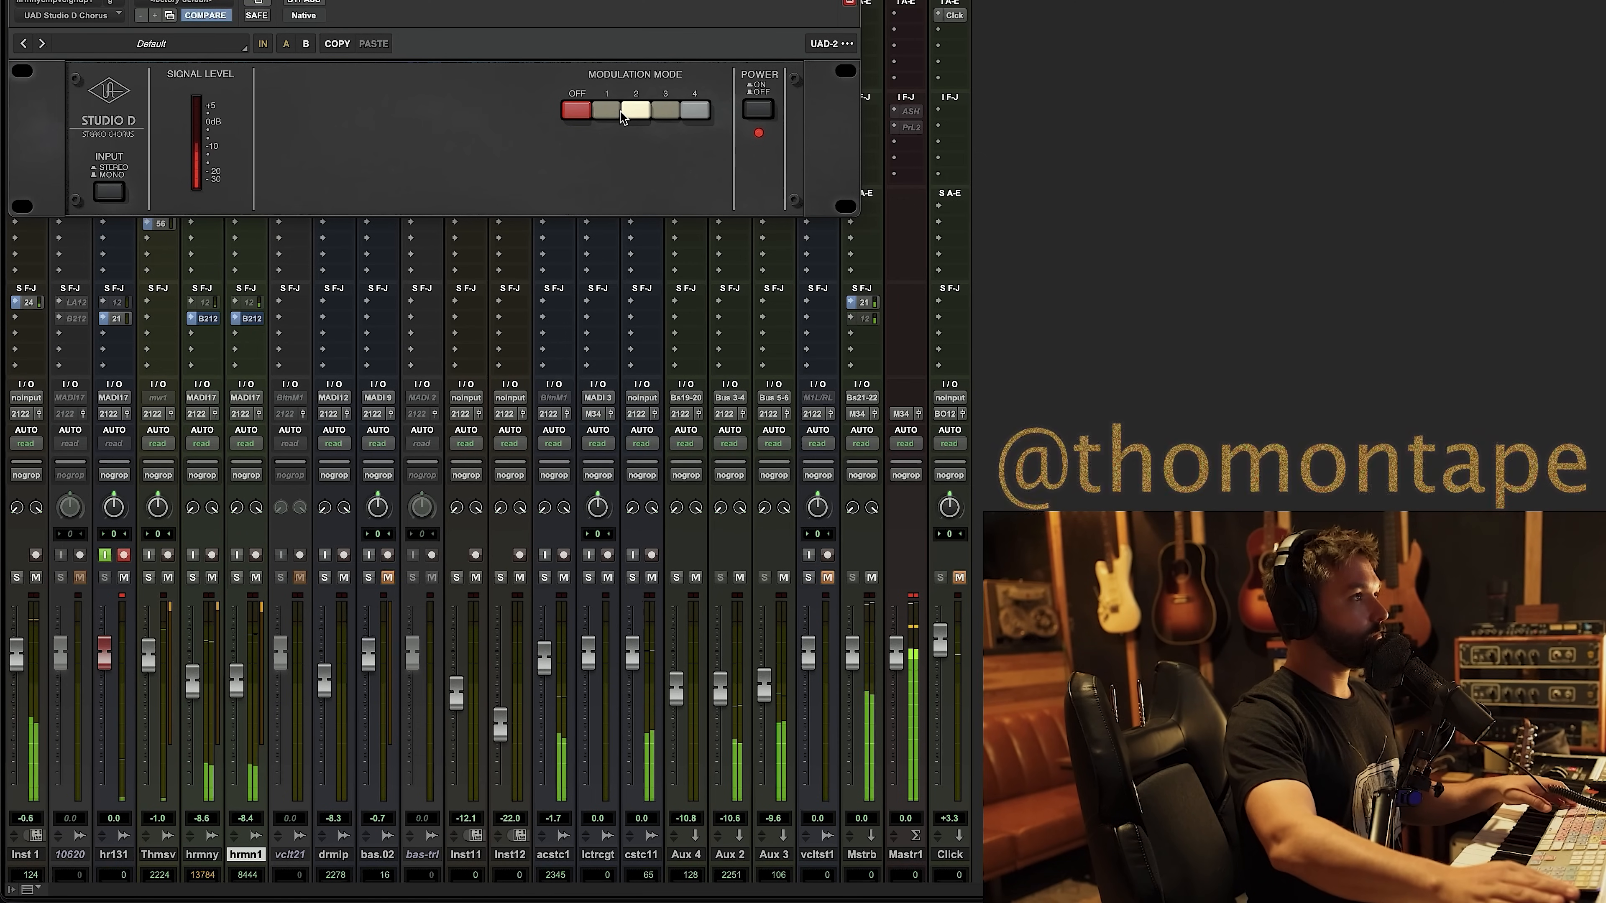
left_click(625, 112)
left_click(625, 113)
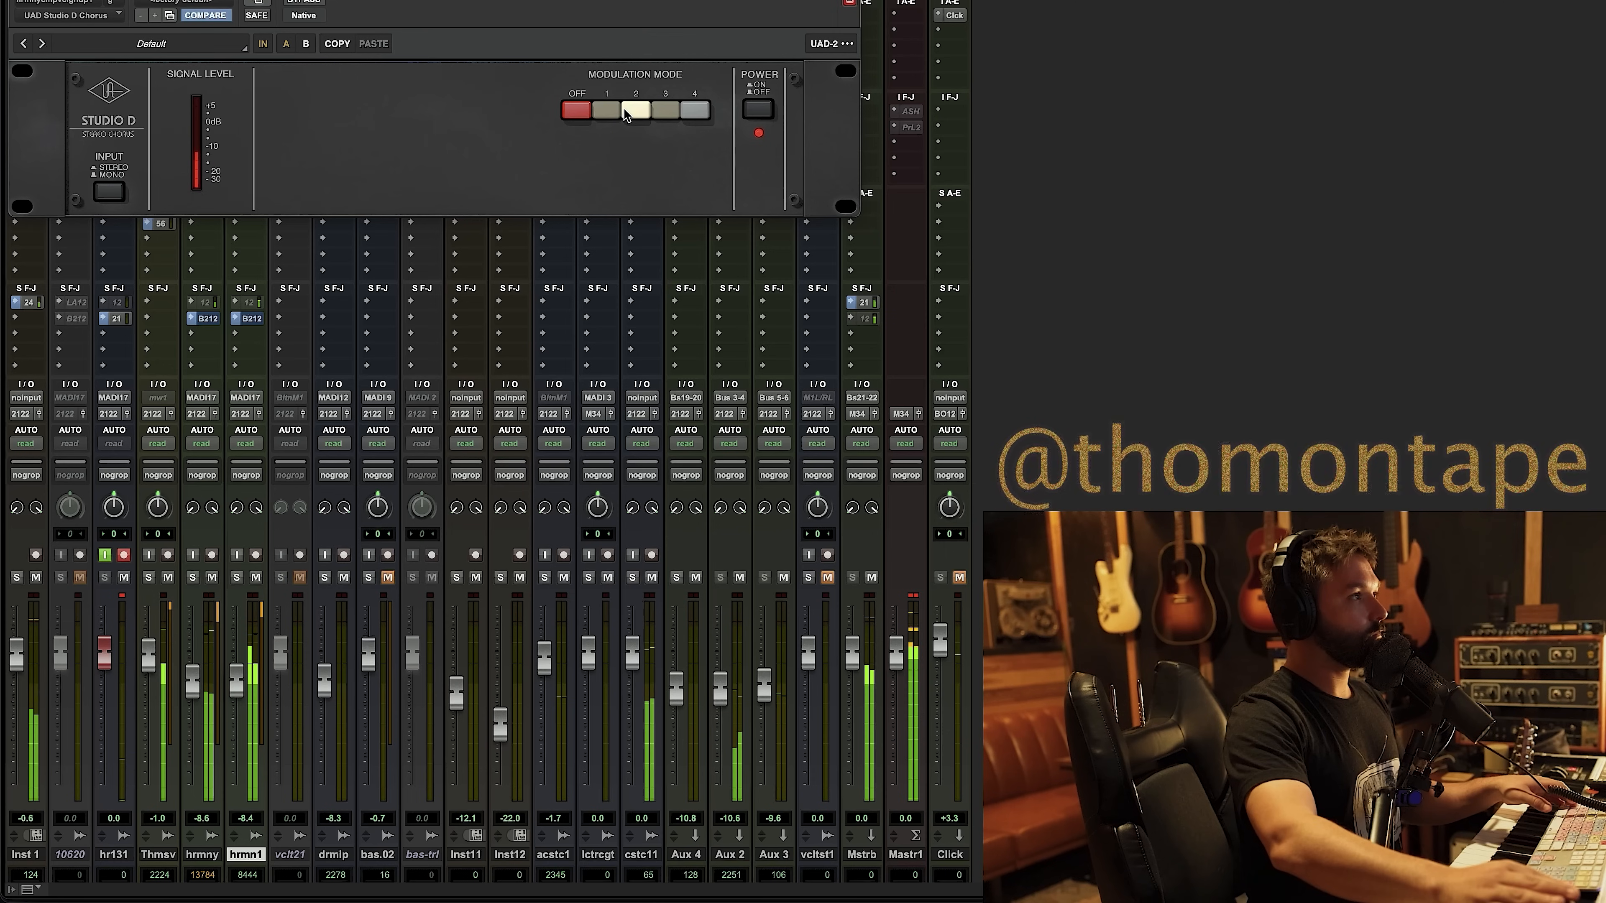
left_click(627, 113)
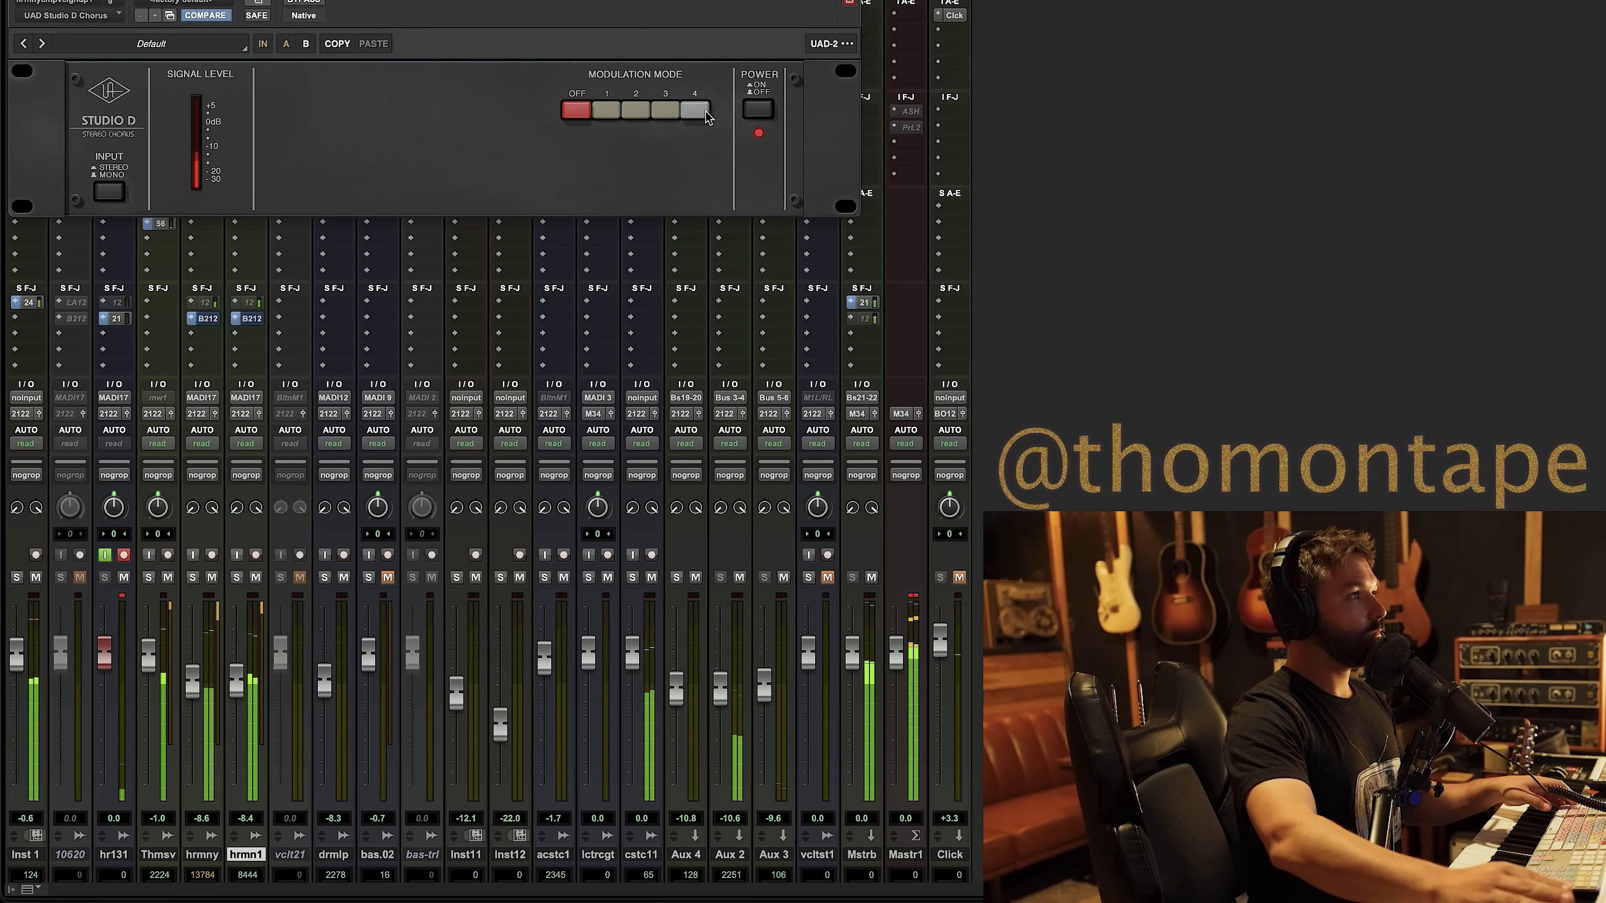
Compare Studio D Chorus modulation mode 4 with combinations of modes 1, 2 and 3 on the hrmn1 track during playback
left_click(708, 114)
left_click(627, 113)
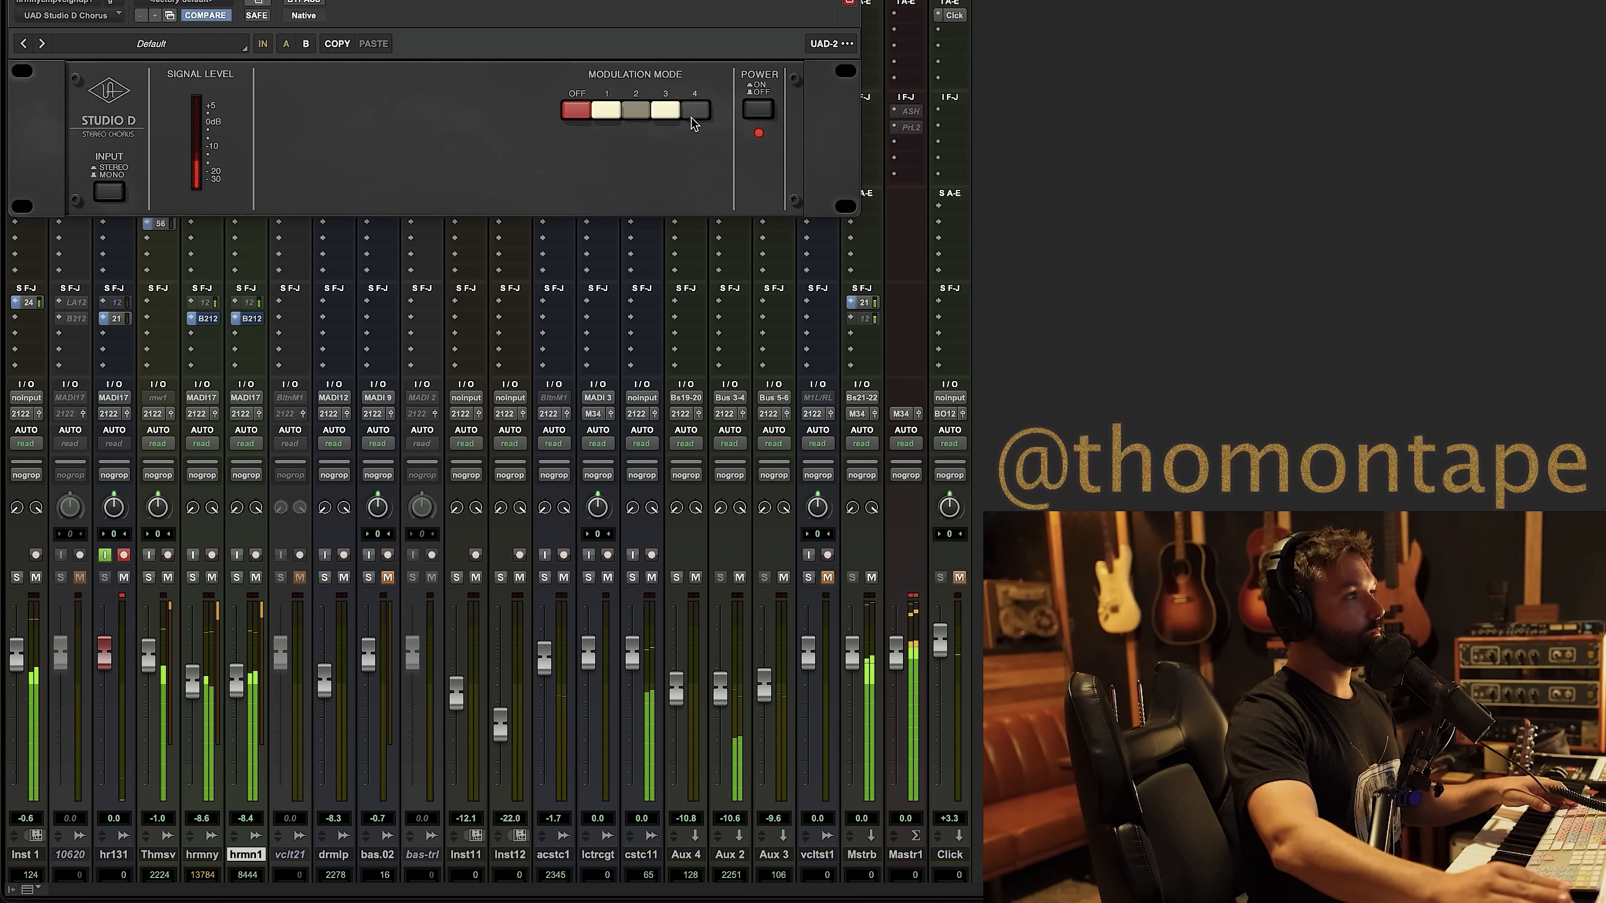
left_click(664, 113)
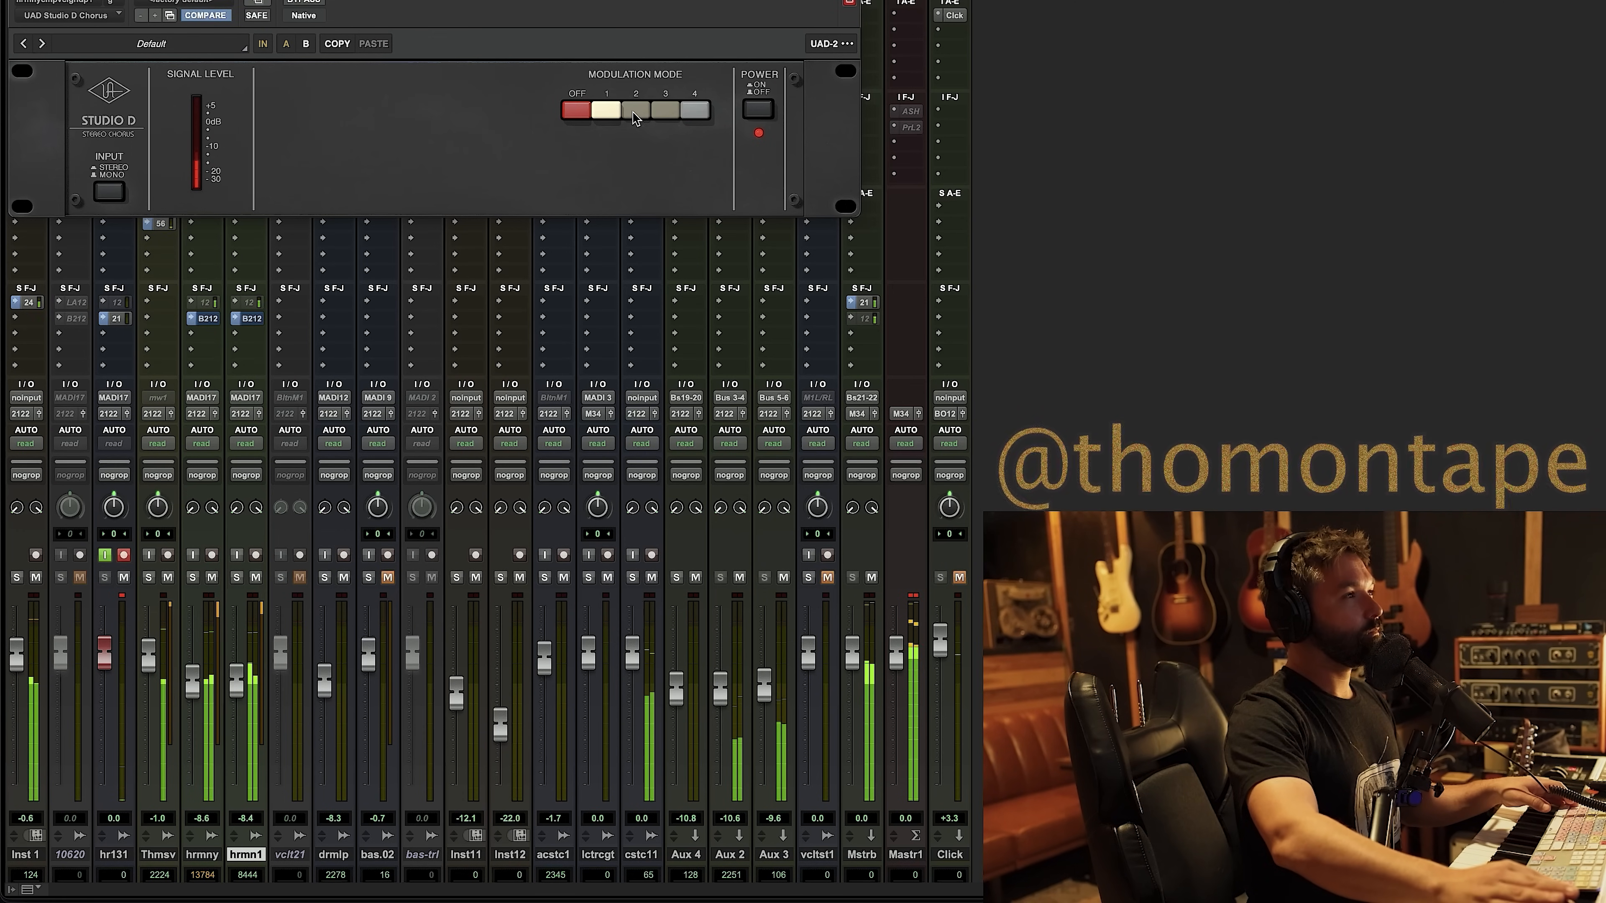
left_click(612, 115)
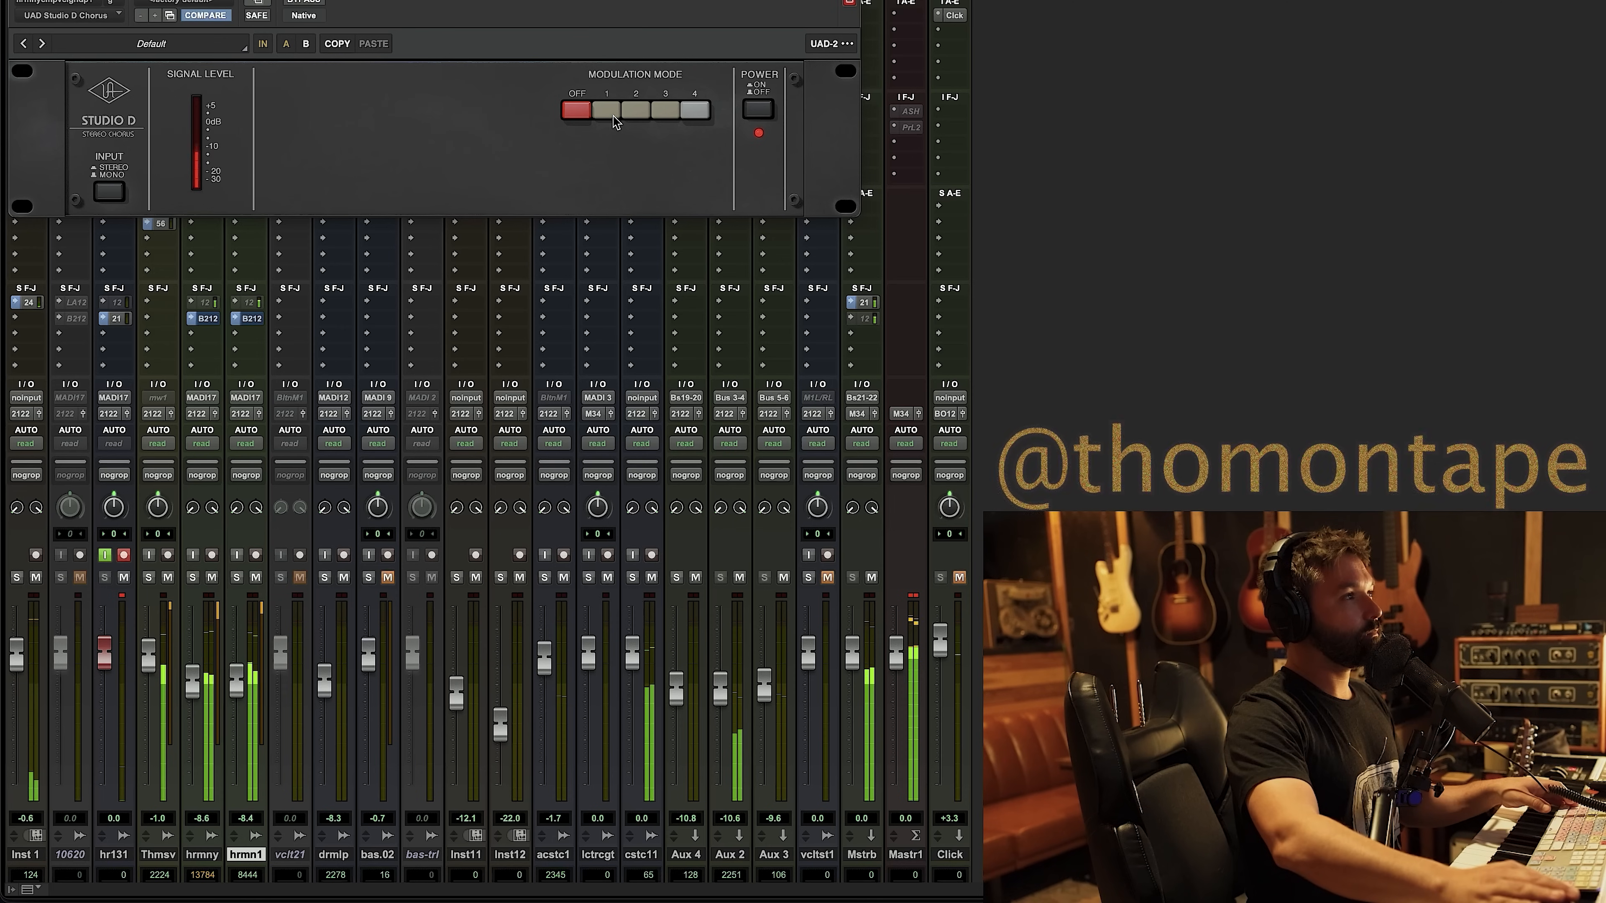
left_click(694, 117)
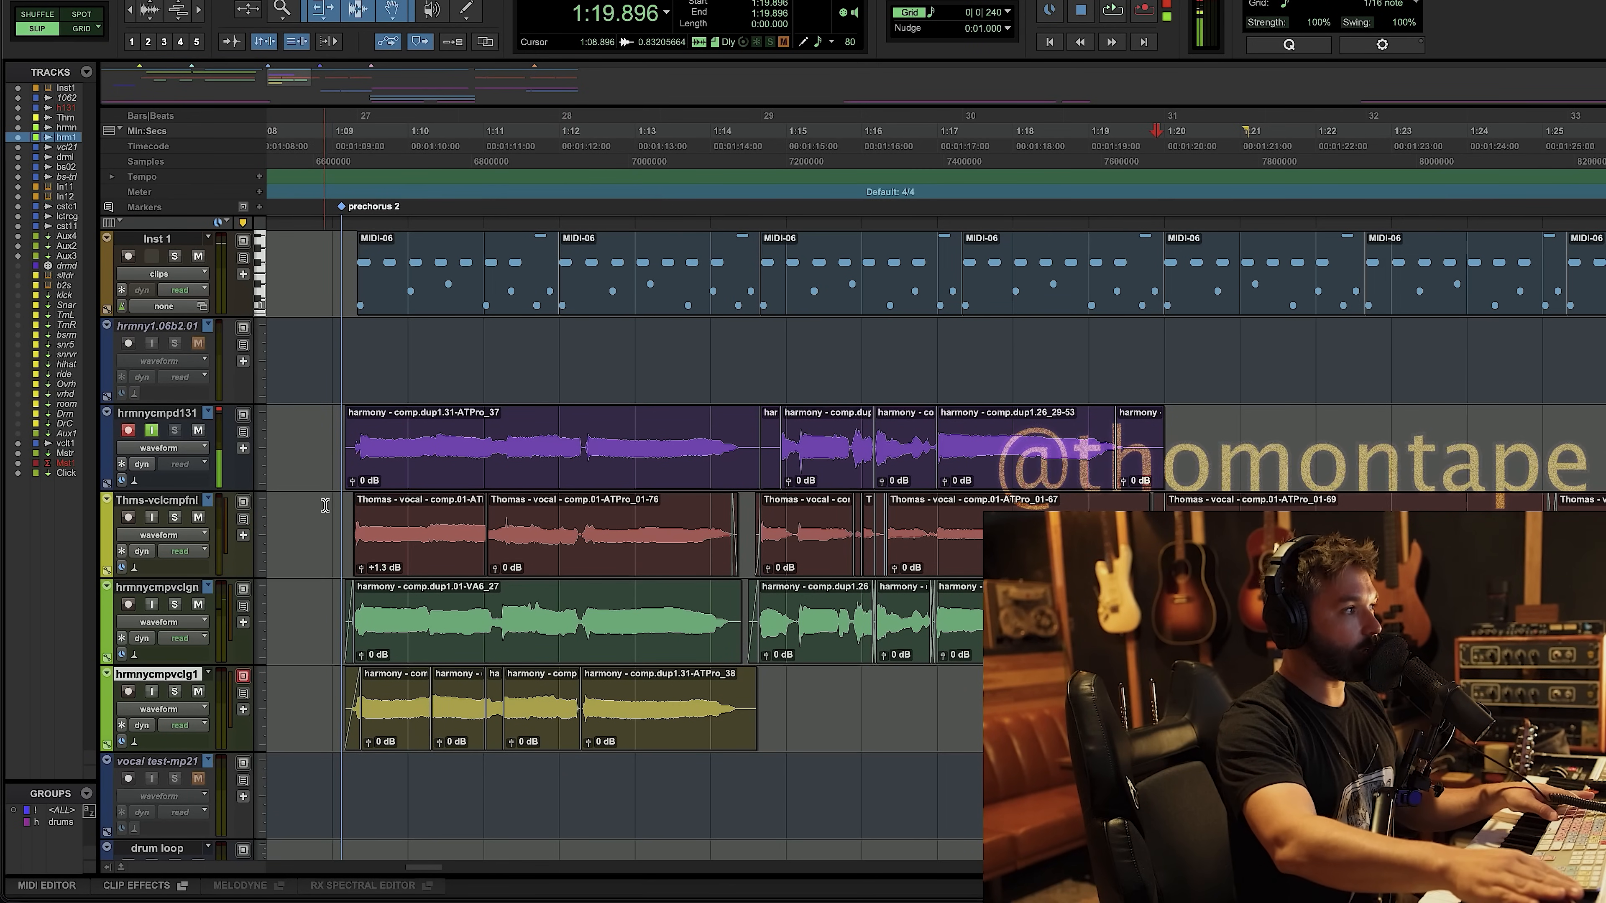
Play back the lead and harmony vocals from just before the prechorus 2 marker
left_click(324, 506)
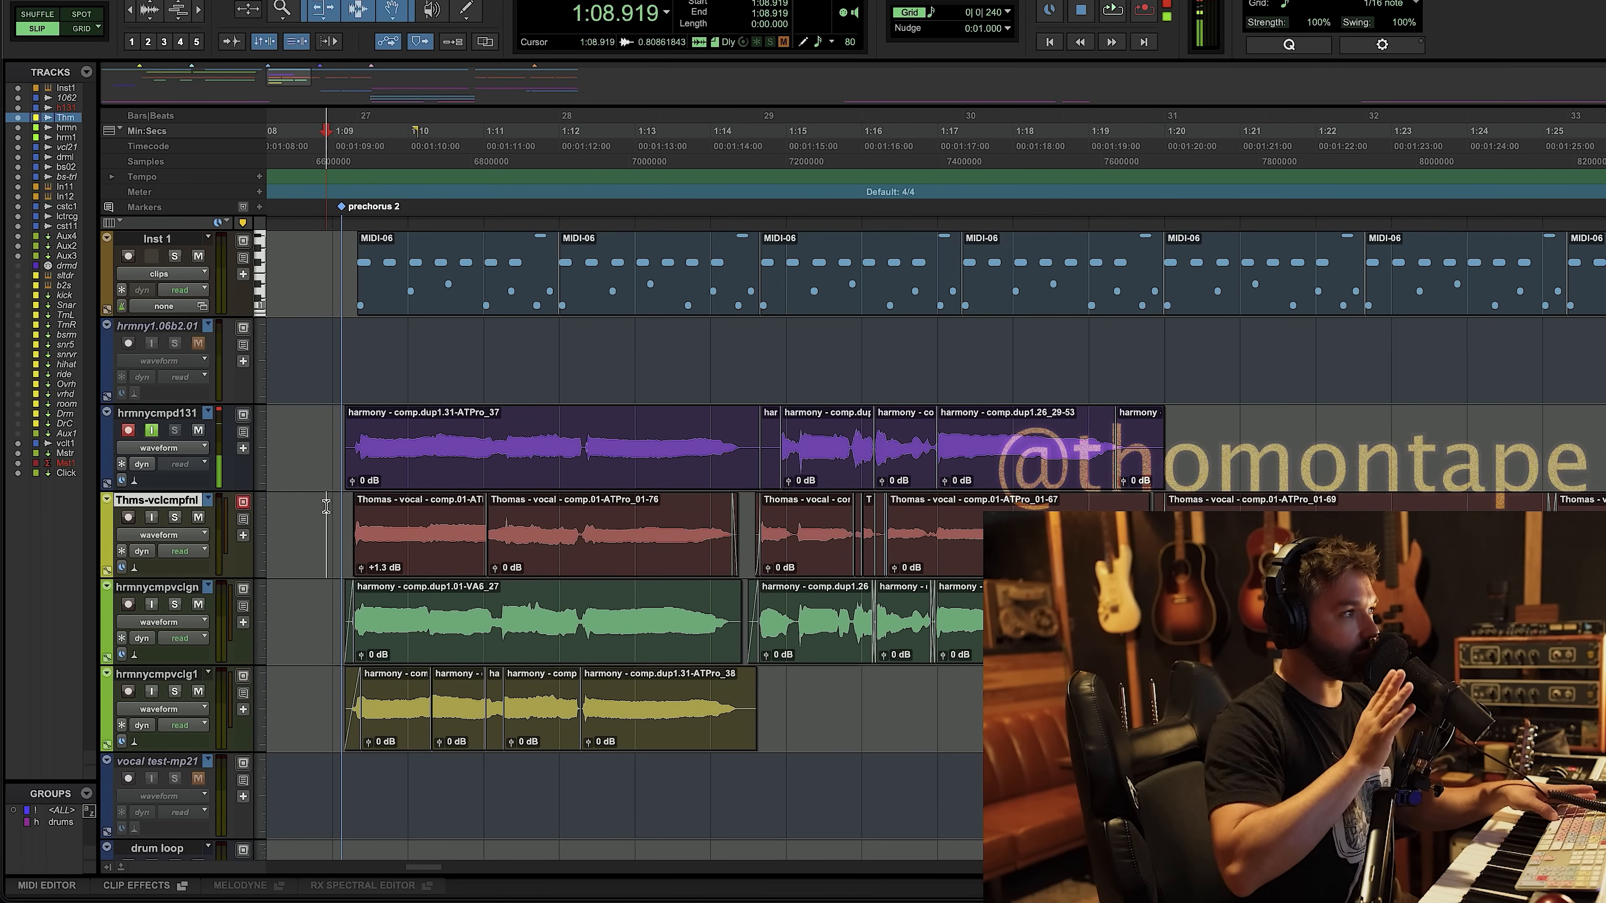
key("space")
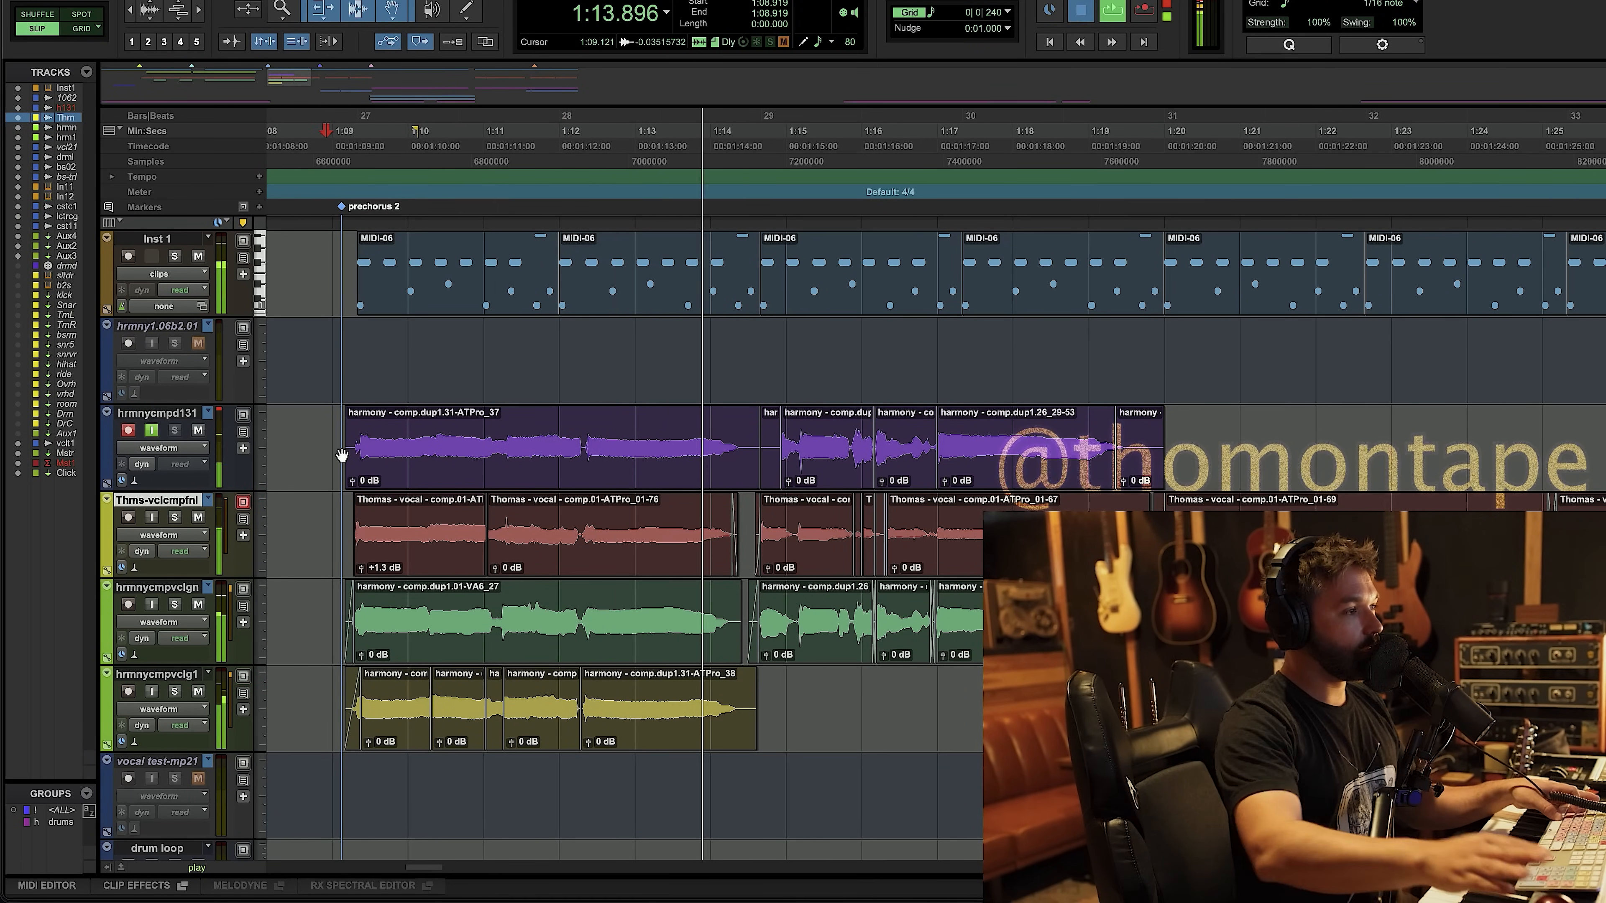
key("space")
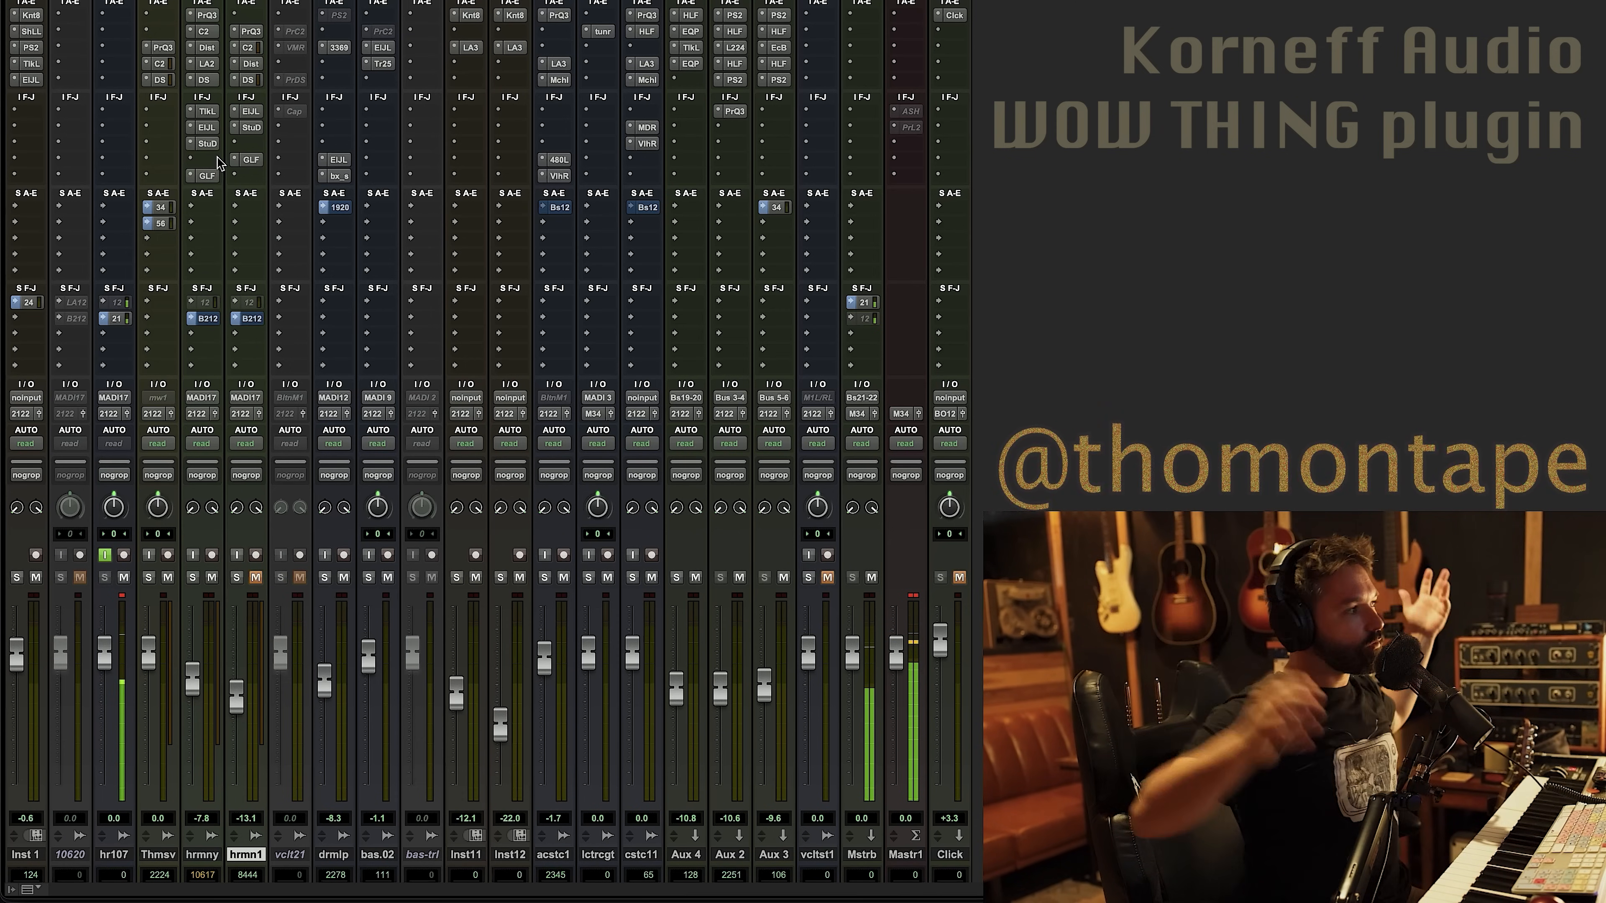
Insert the Wow Thing (stereo) sound field plug-in in the empty slot above Gullfoss on the hrmny track
left_click(201, 160)
mouse_move(284, 161)
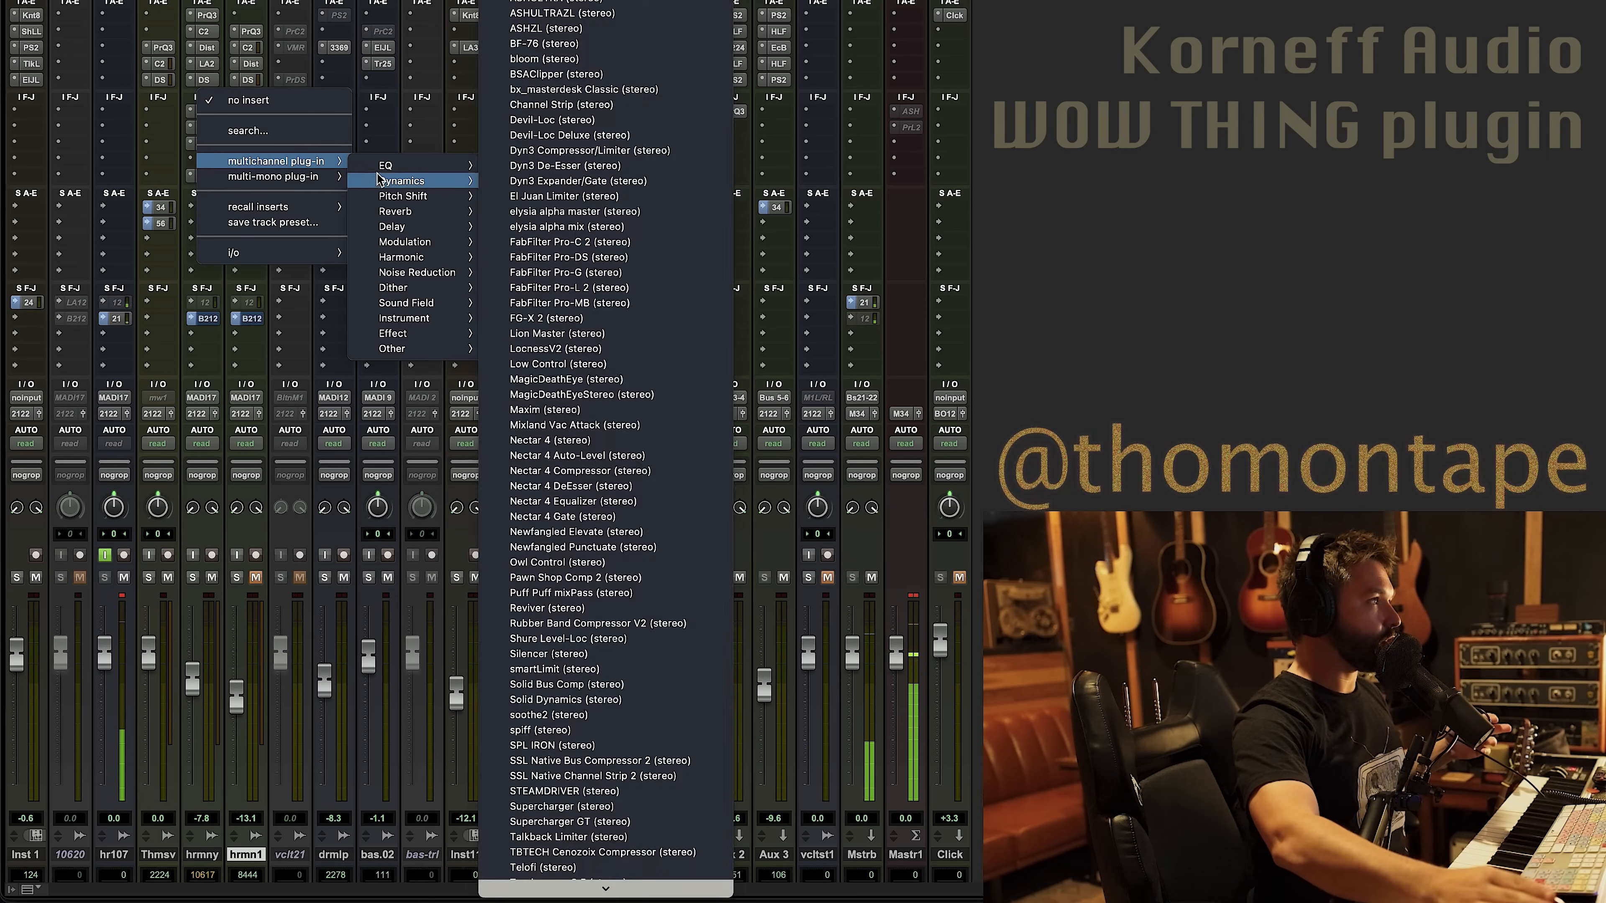
mouse_move(393, 168)
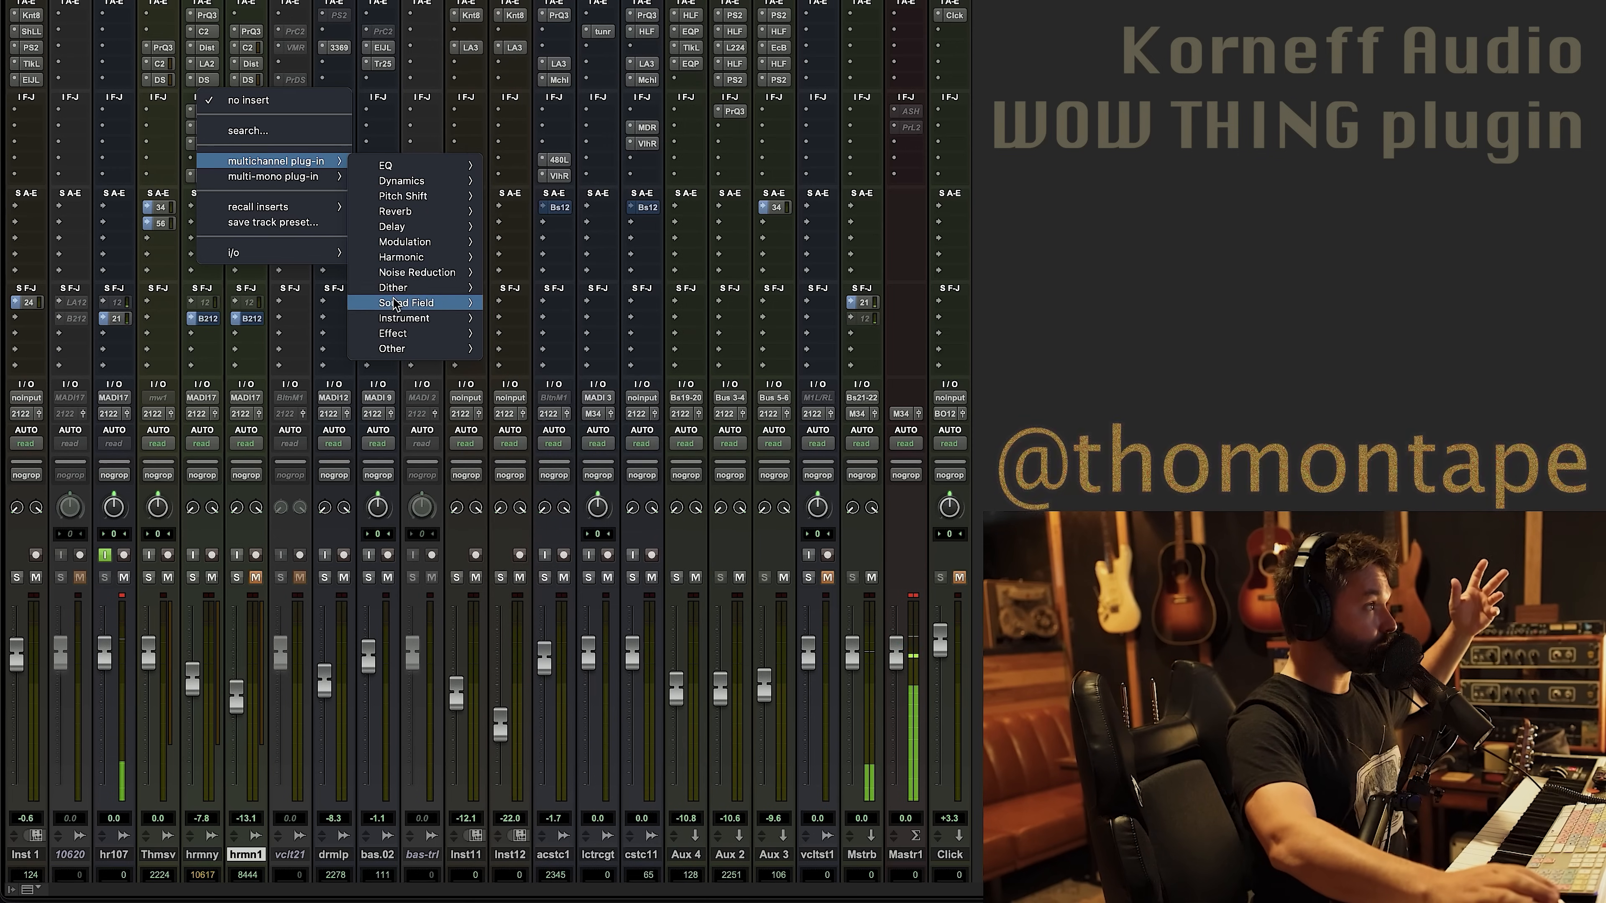
mouse_move(405, 302)
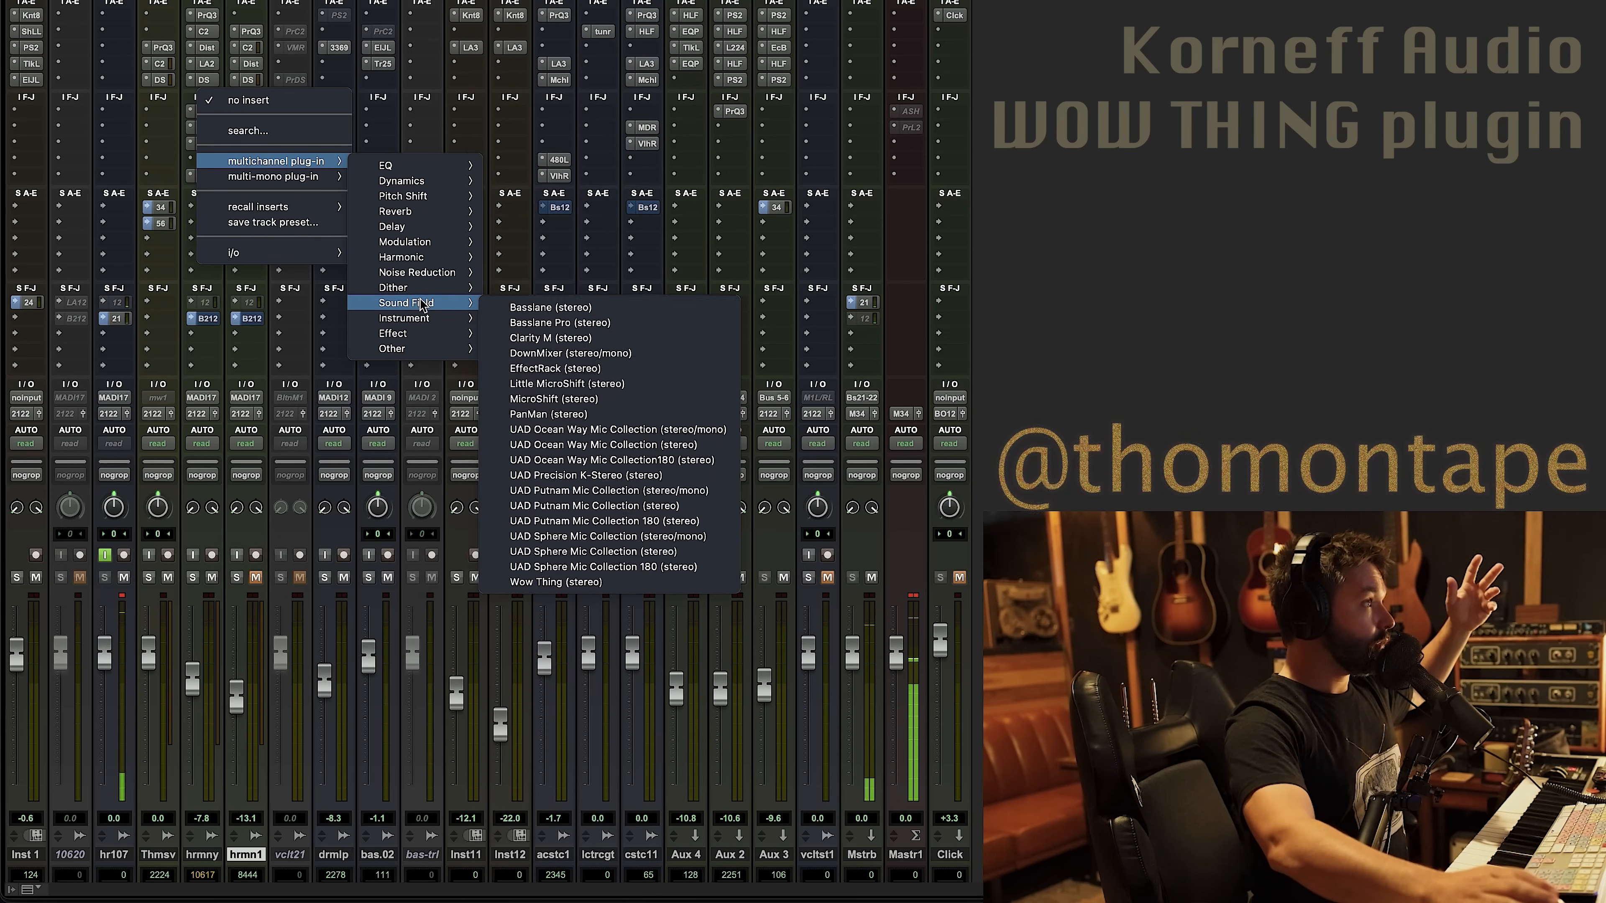
left_click(556, 582)
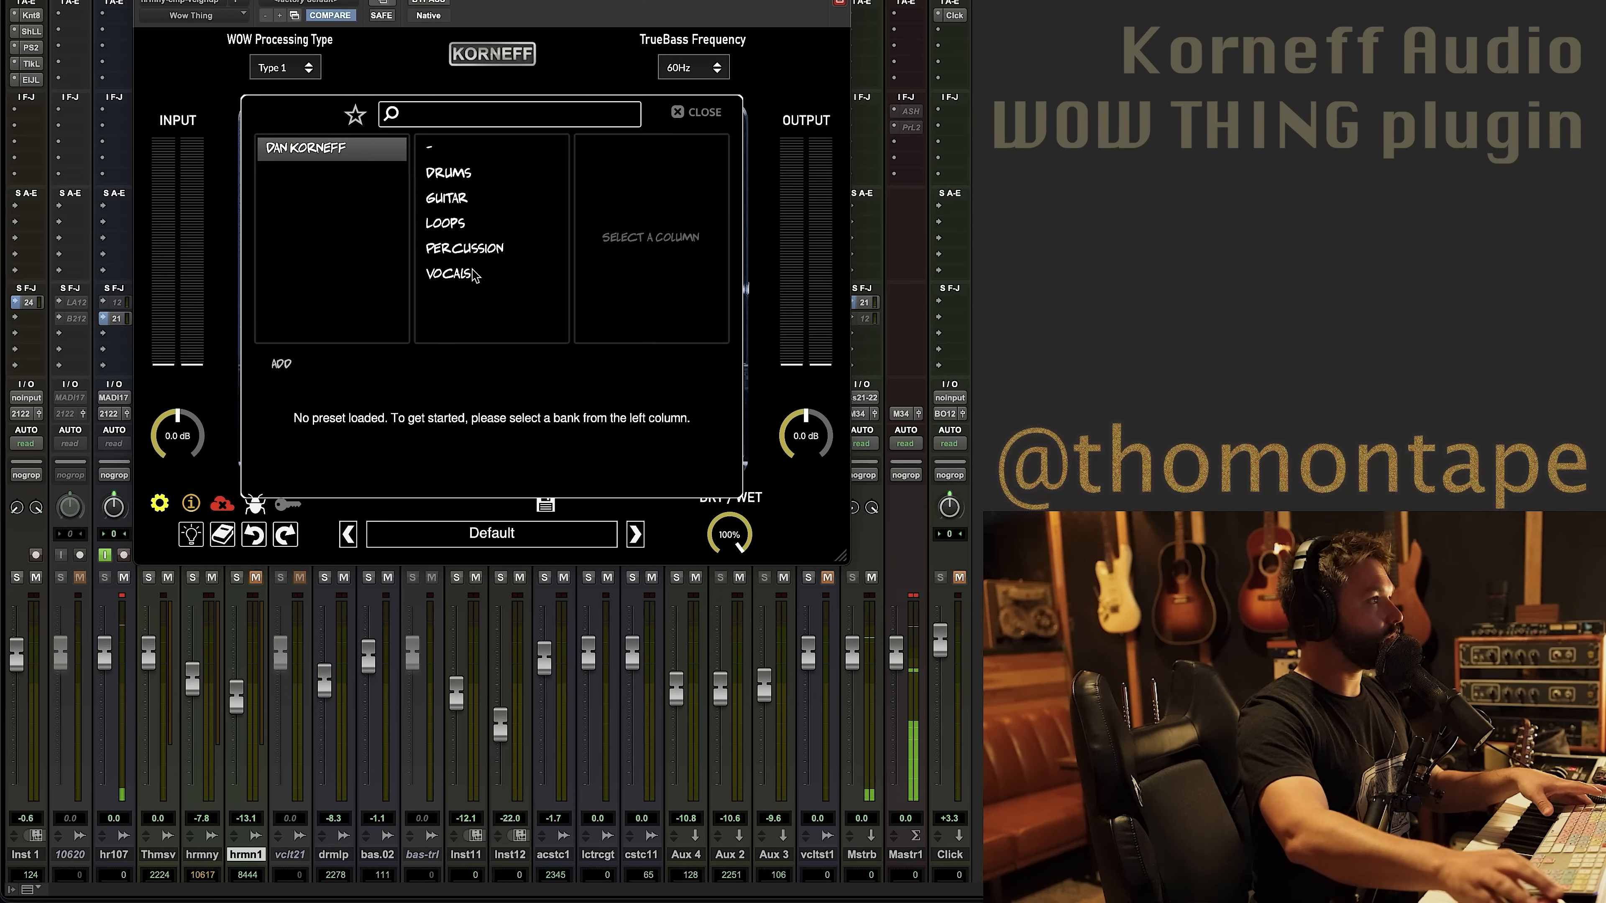
Load the BG Vox Hype vocals preset in Wow Thing and lower its output gain to -1.9 dB during playback
left_click(473, 273)
left_click(632, 149)
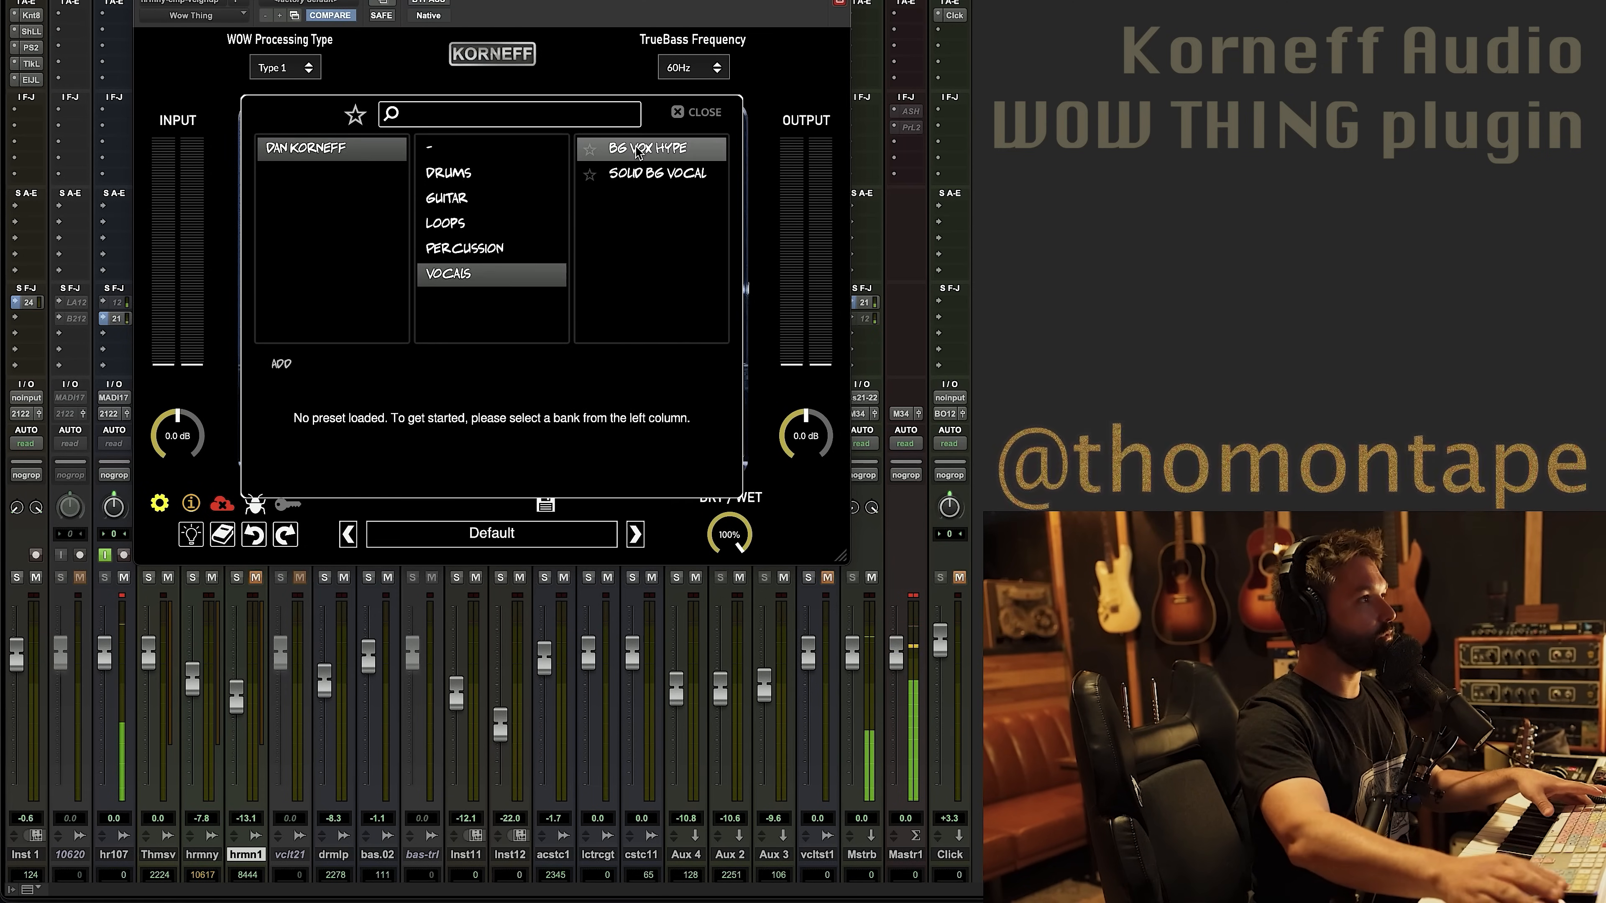
key("space")
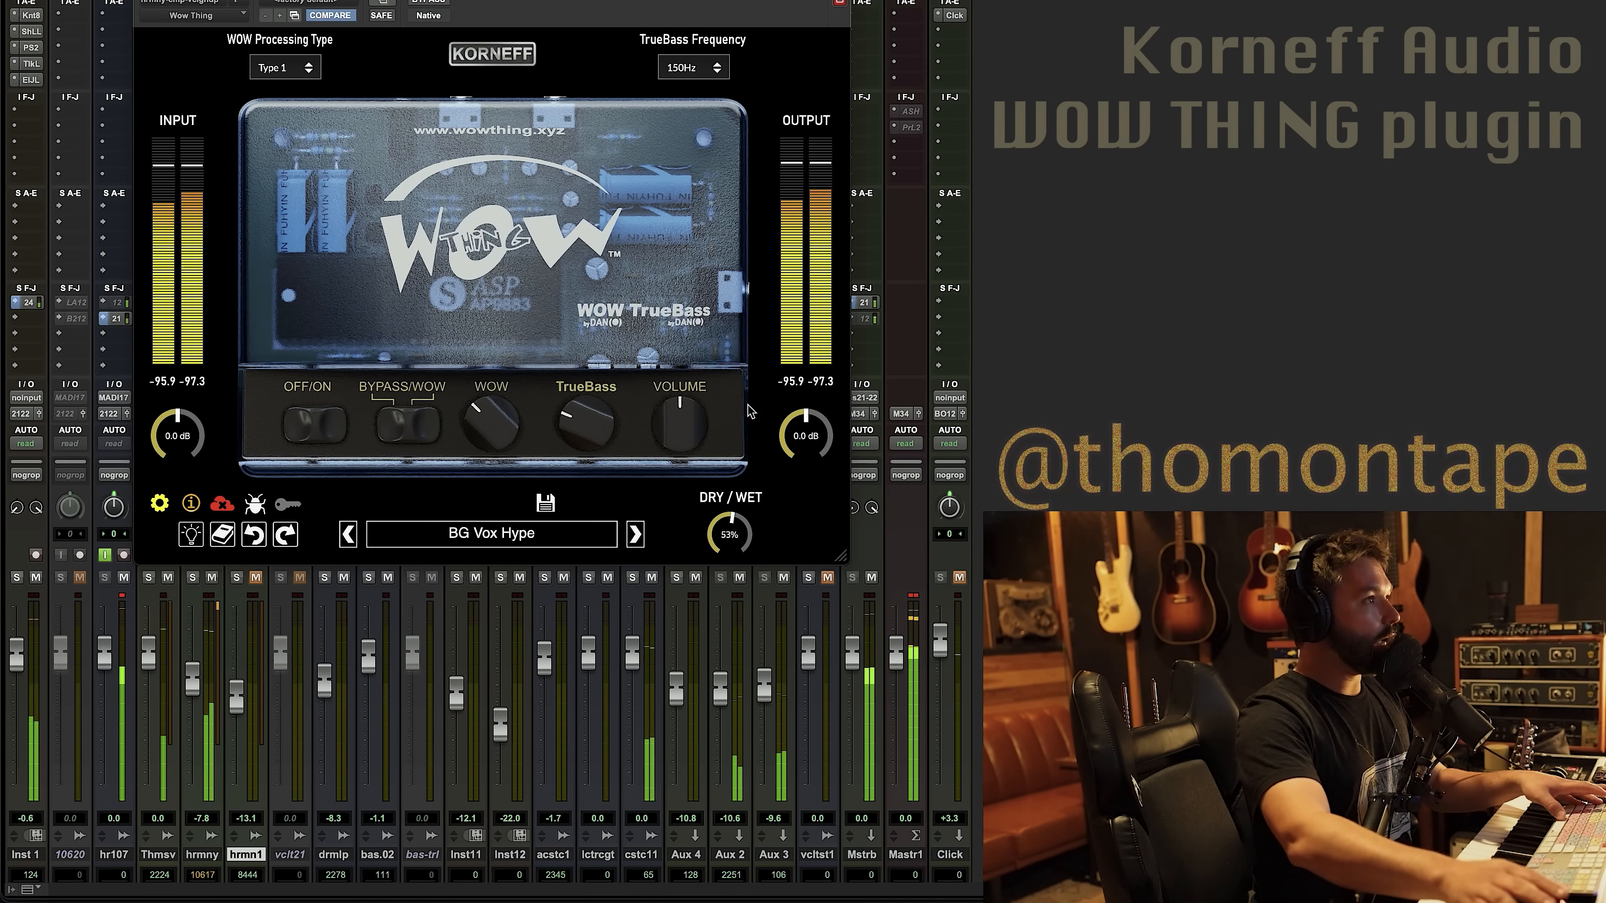
left_click_drag(779, 431, 766, 473)
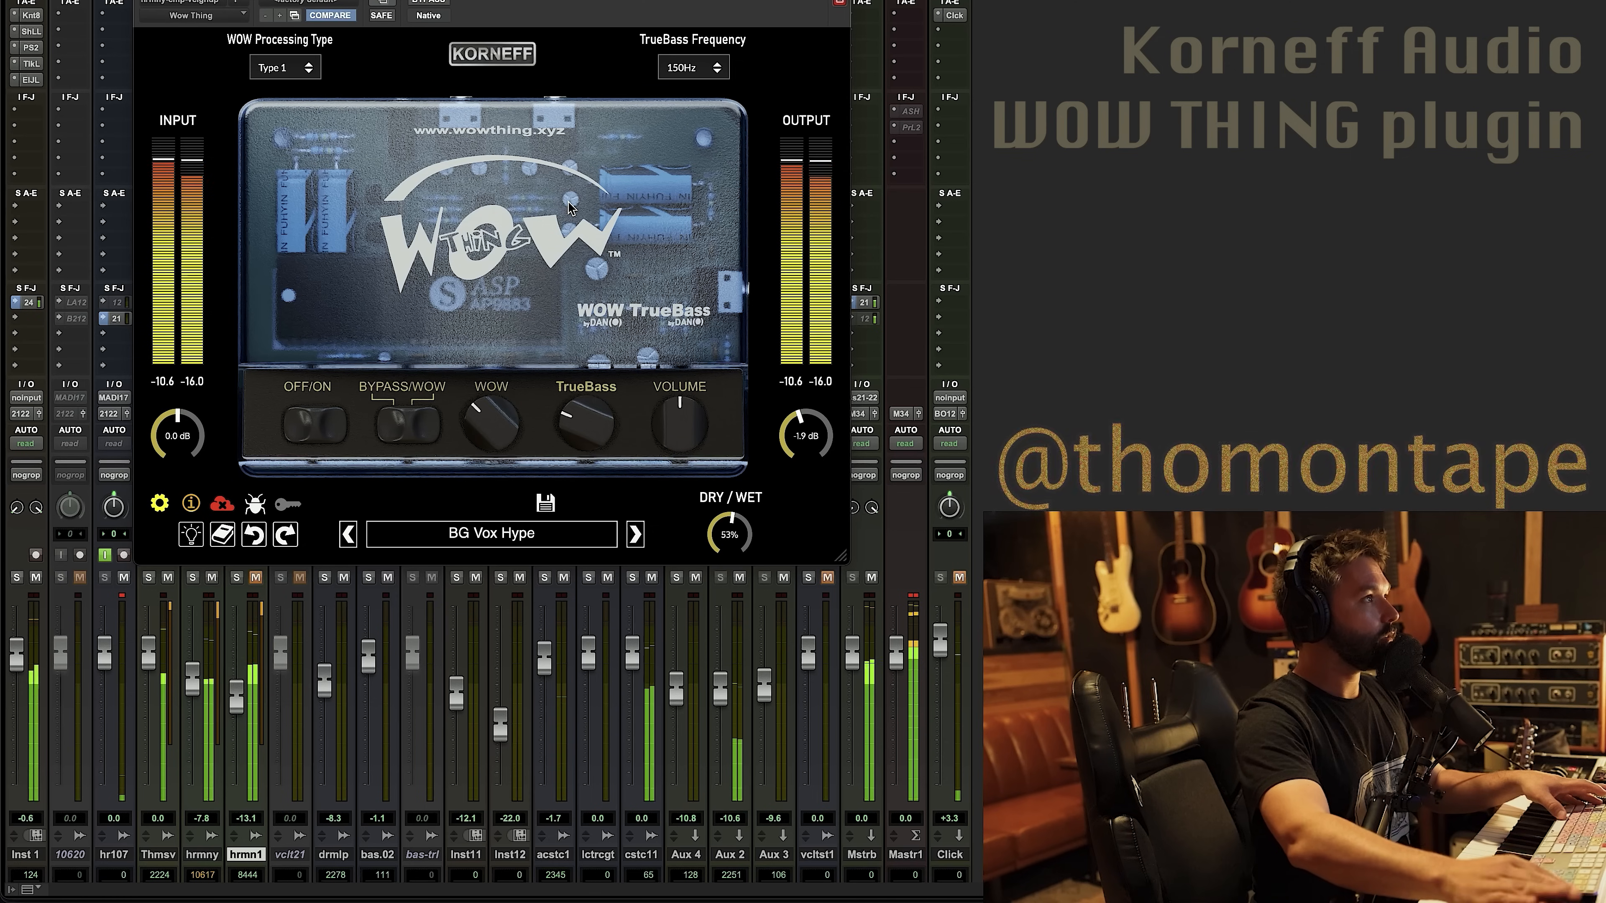
Increase the WOW amount in Wow Thing and lower its output gain to -3.4 dB
left_click(439, 2)
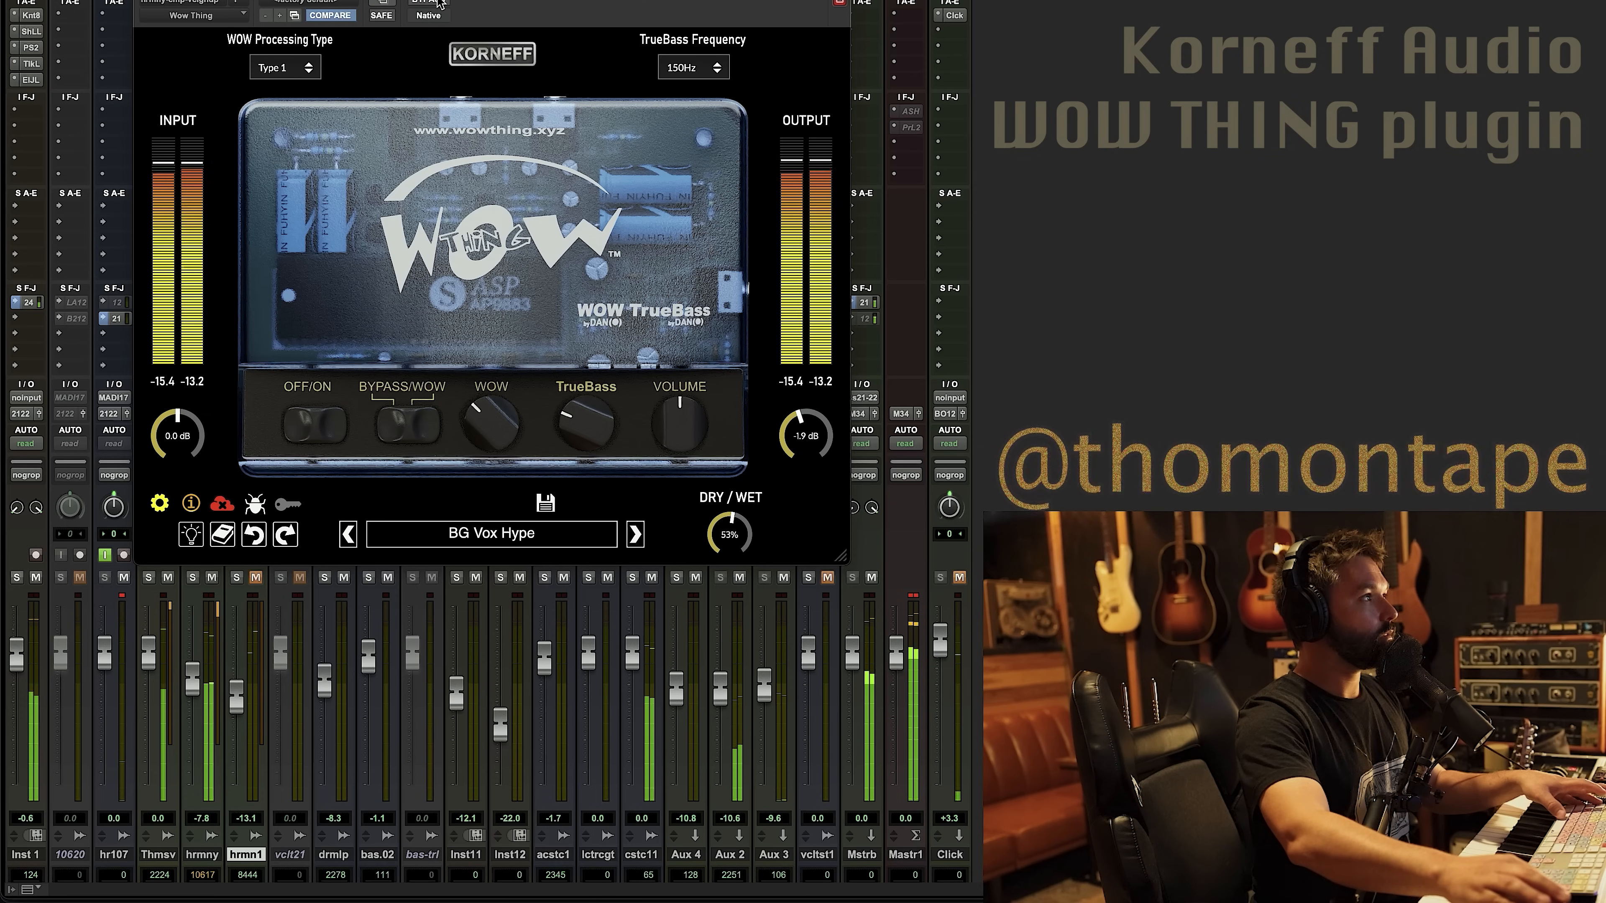
mouse_move(497, 424)
left_click_drag(497, 430, 495, 354)
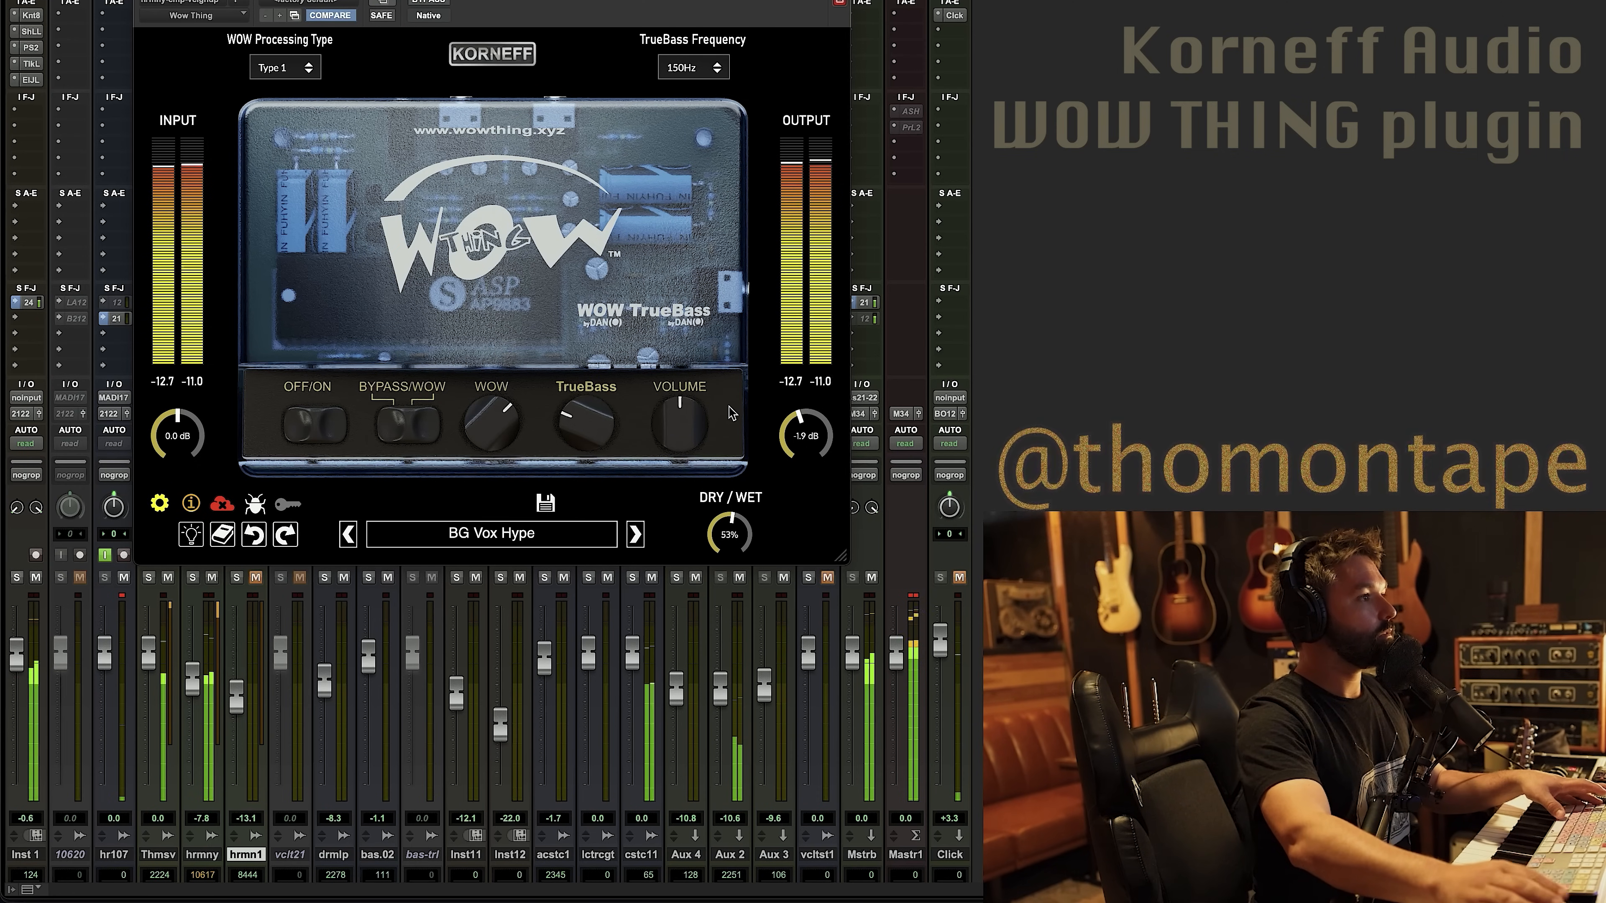
left_click_drag(789, 441, 783, 454)
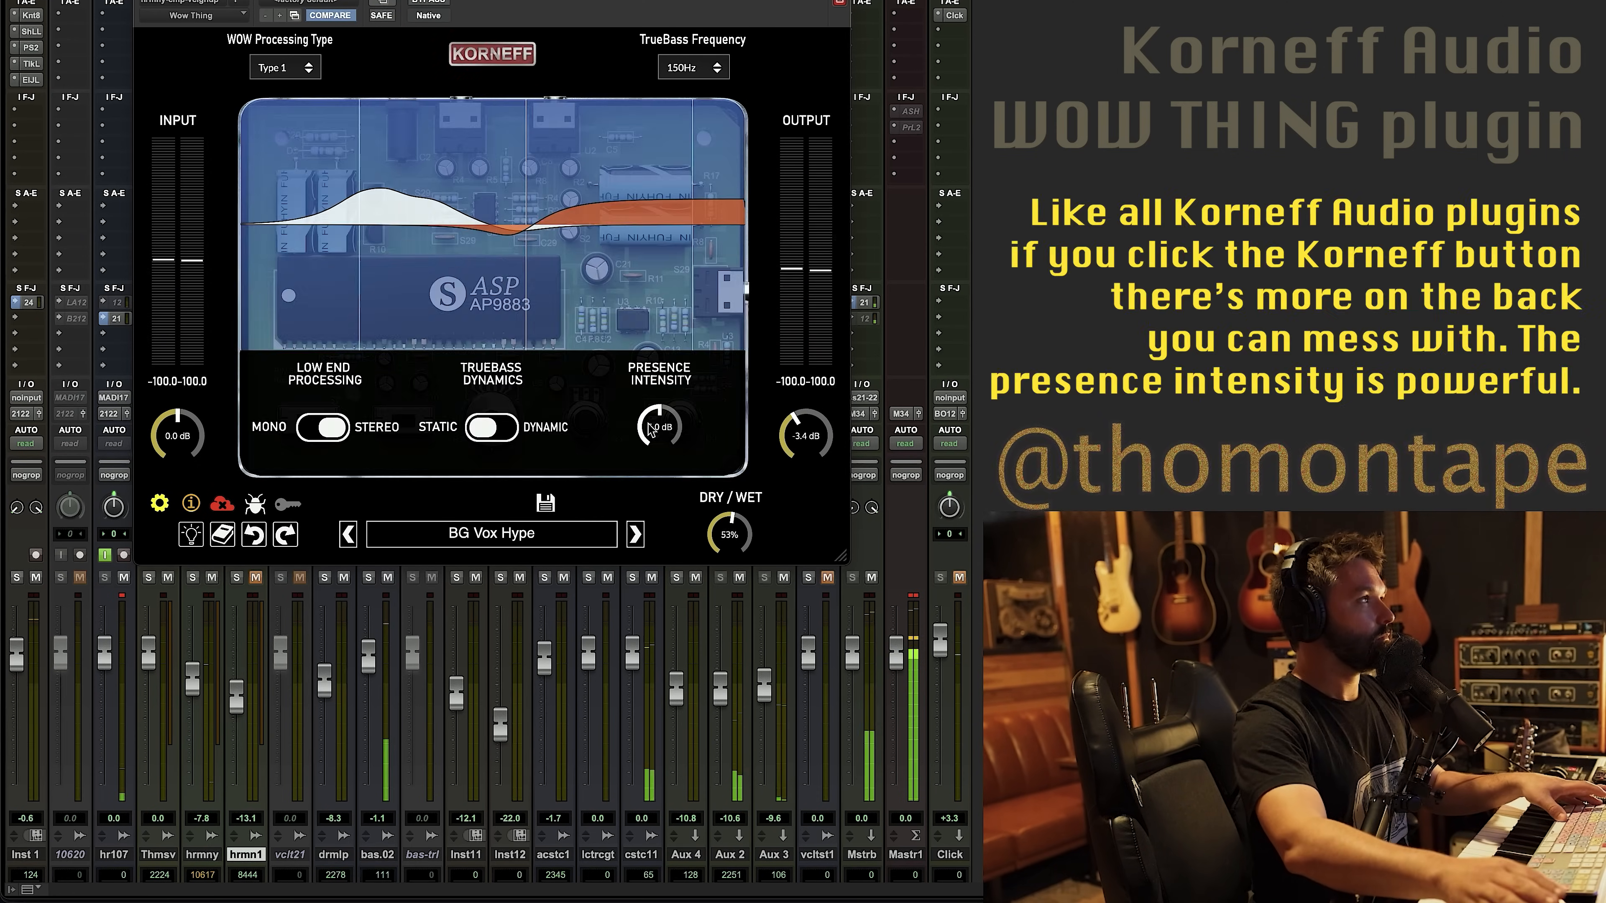
Set Wow Thing's rear-panel Presence Intensity to 5.3 dB and its output gain to -3.6 dB, and close the plug-in
left_click_drag(648, 422, 645, 416)
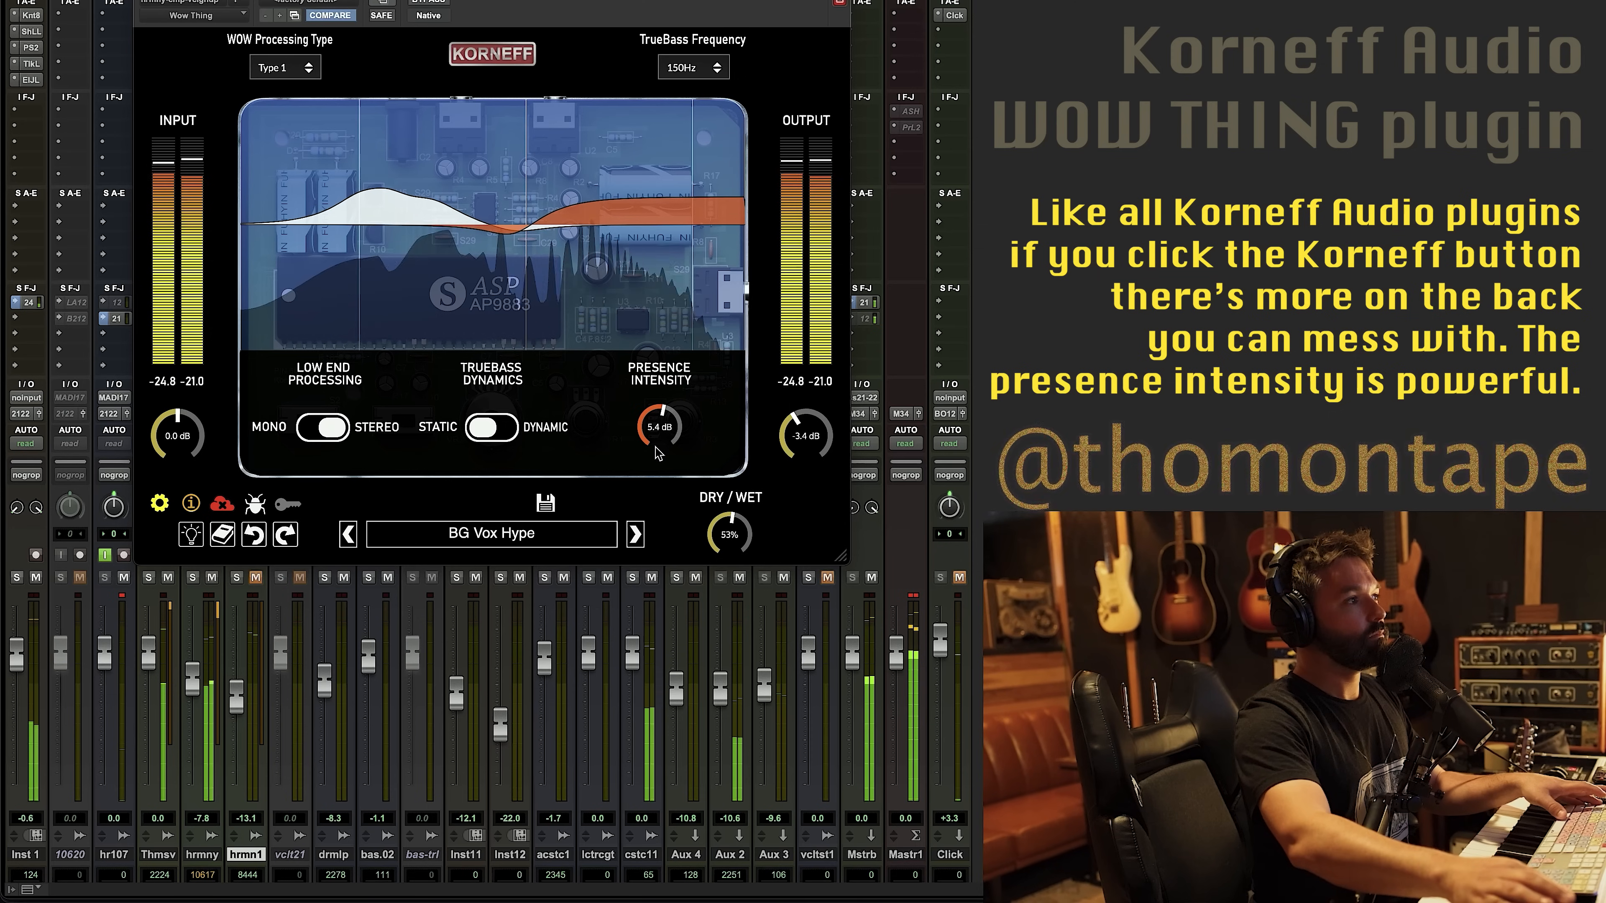
scroll(657, 452, "down", 1)
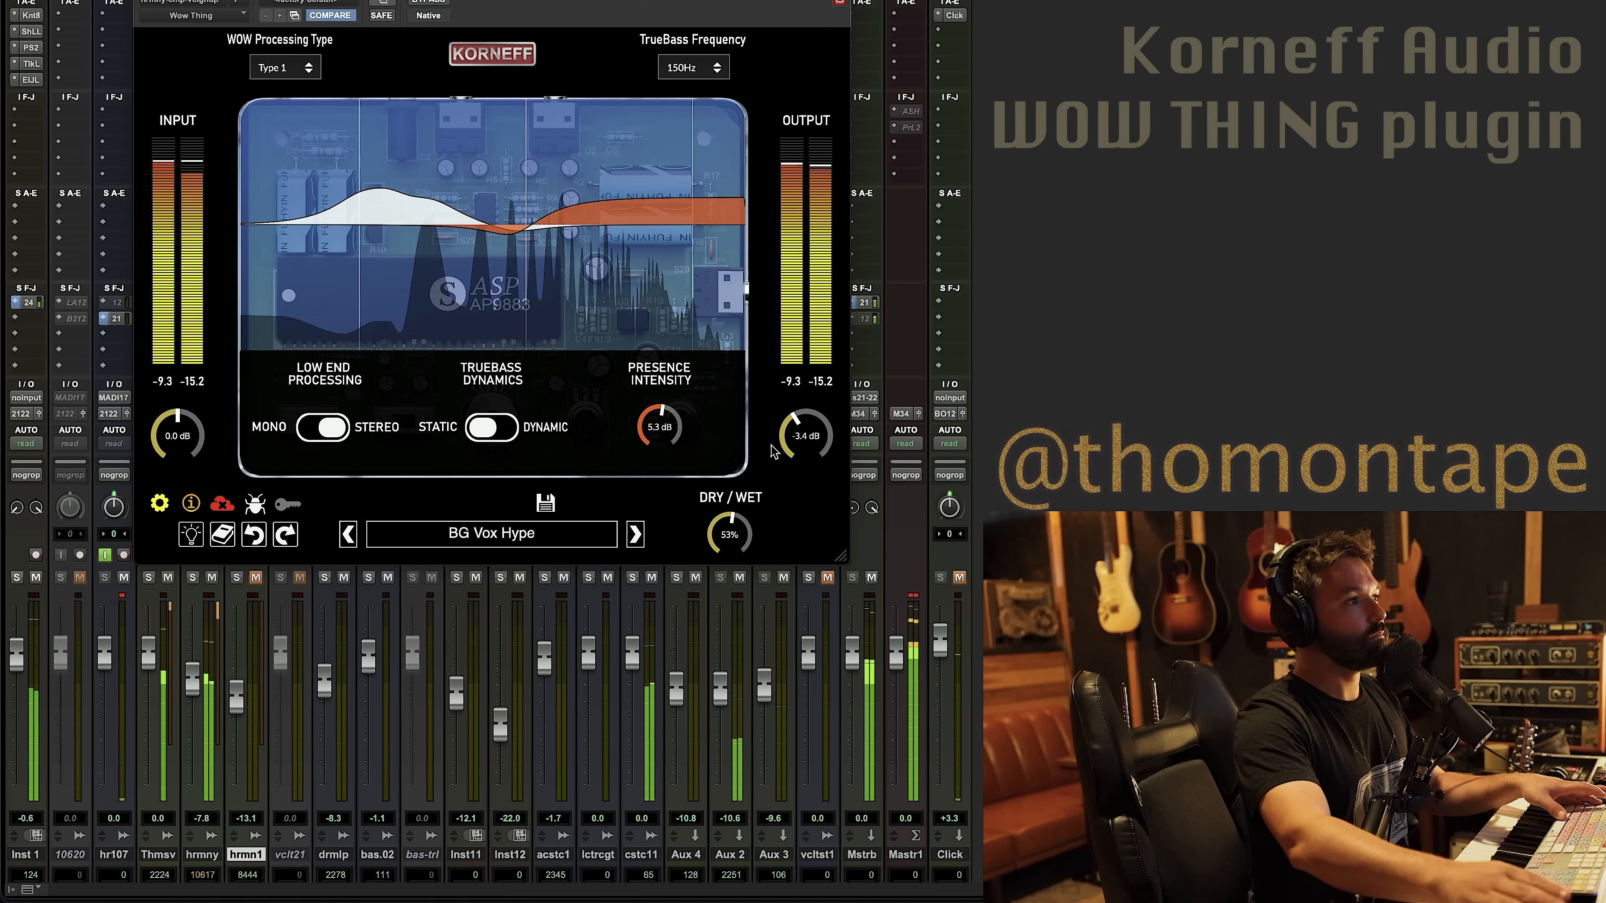
scroll(784, 452, "up", 1)
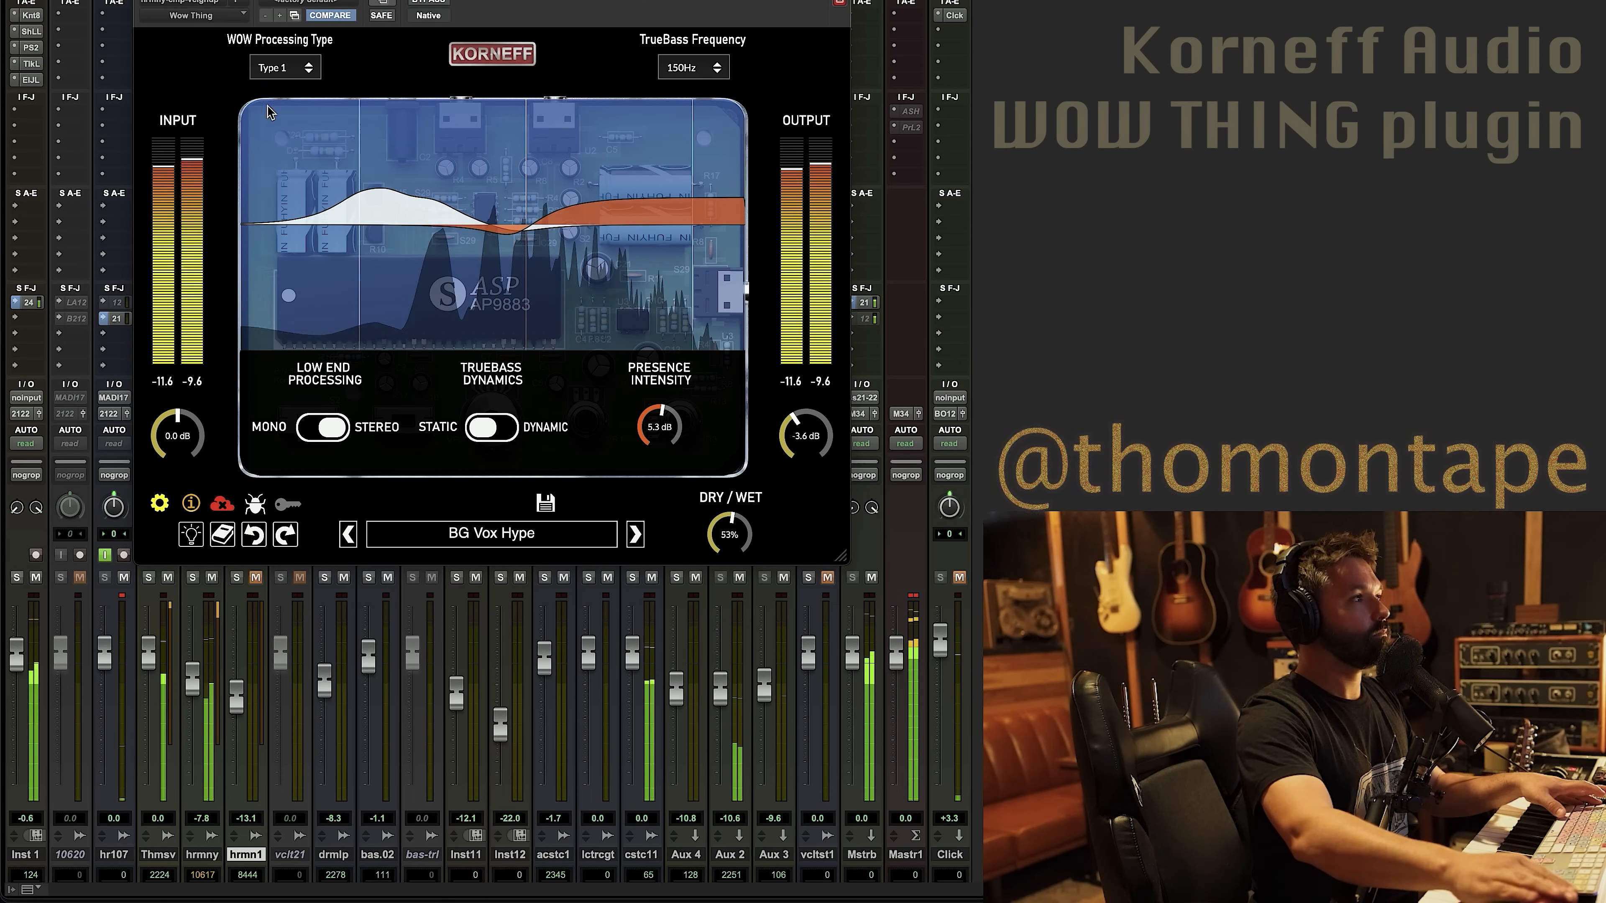
left_click(488, 60)
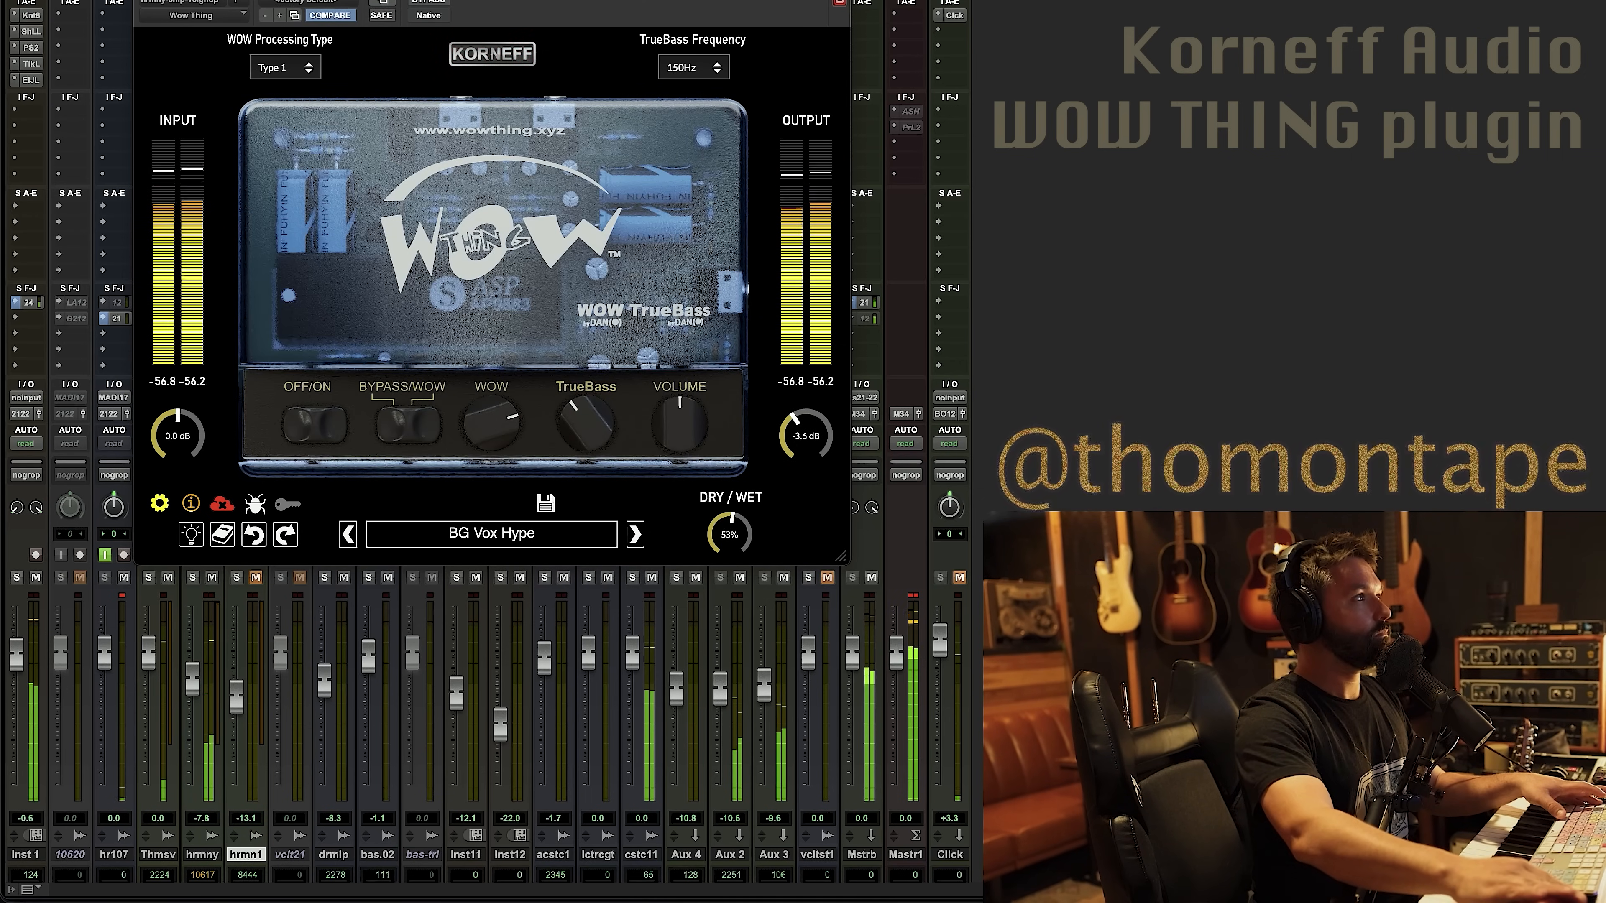
key("super+w")
key("super+equal")
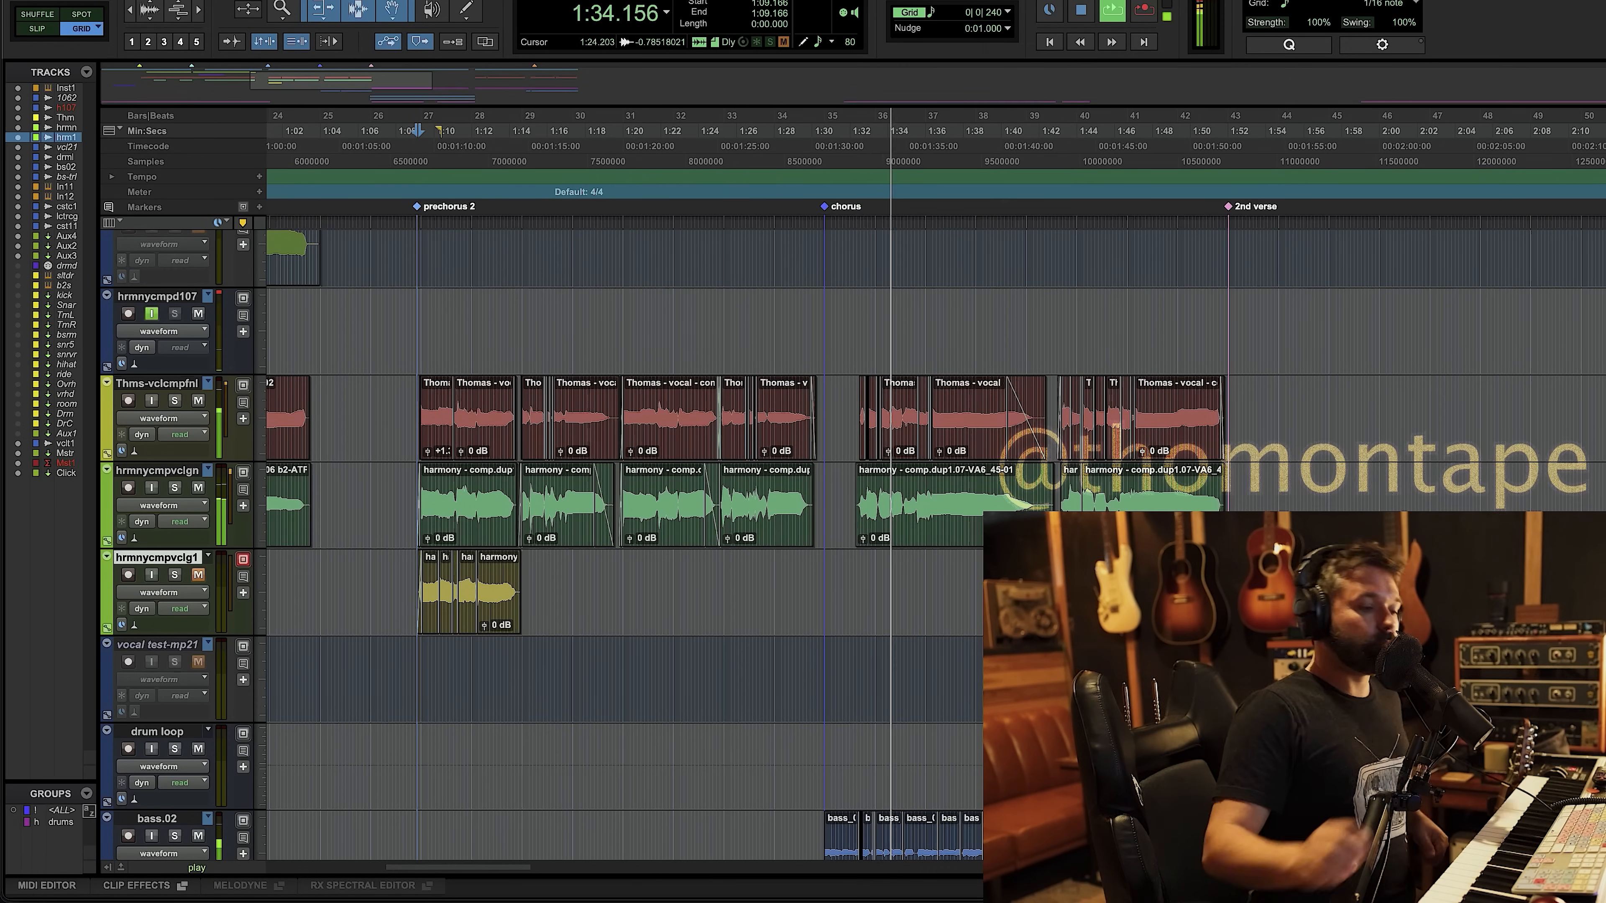
Open the bypassed Gullfoss EQ on the hrmny track, activate it, and set Tame to 15%
key("super+equal")
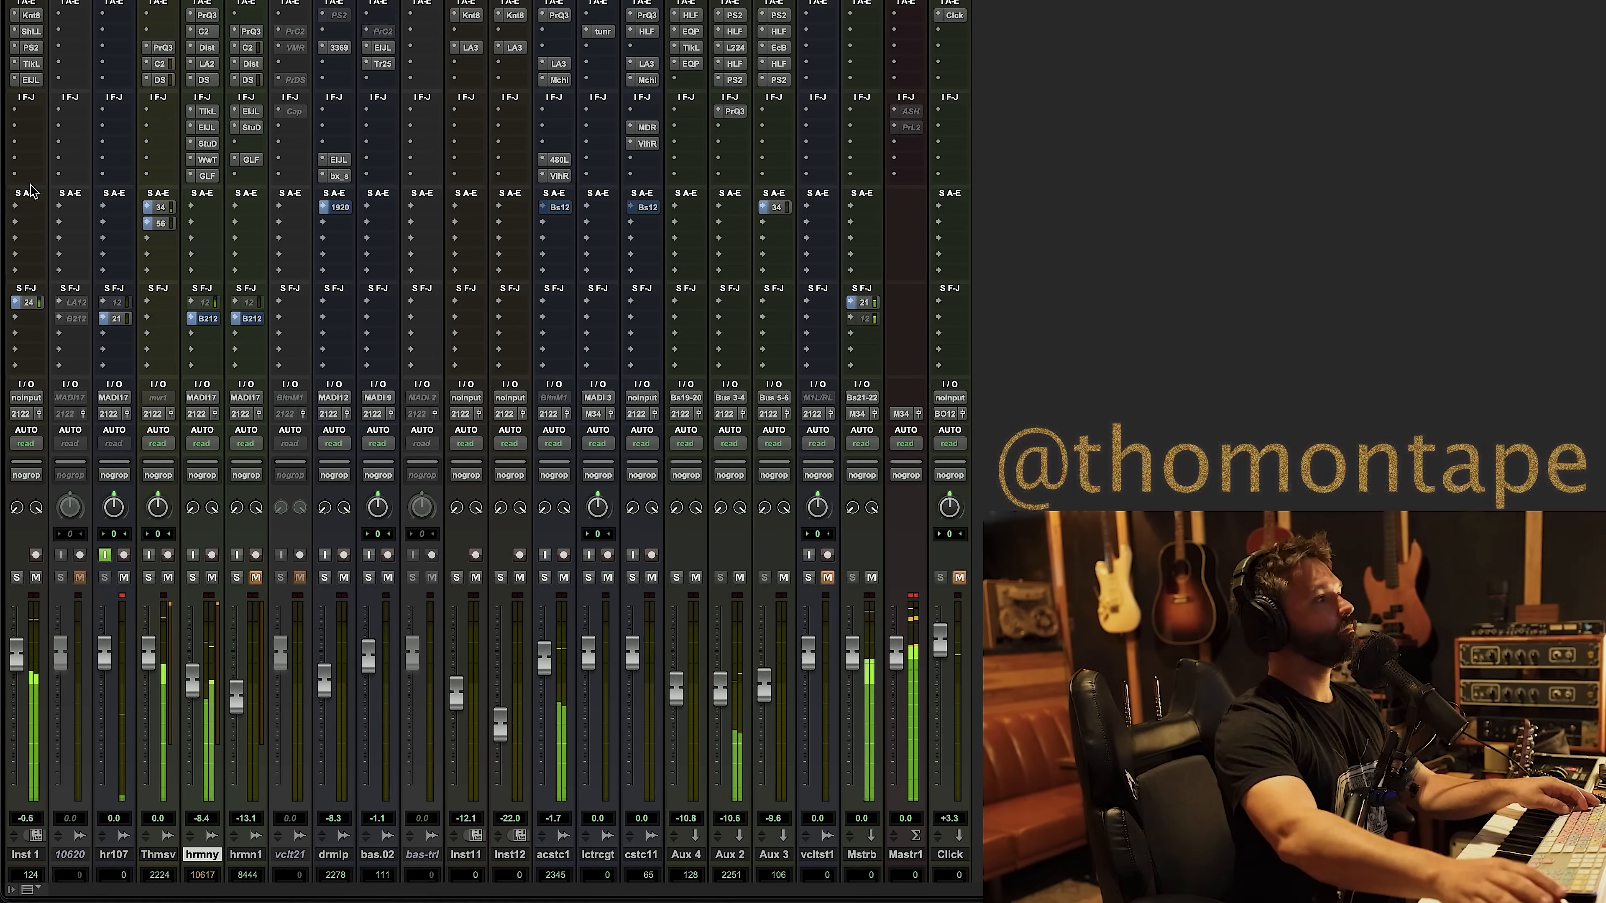
left_click(206, 177)
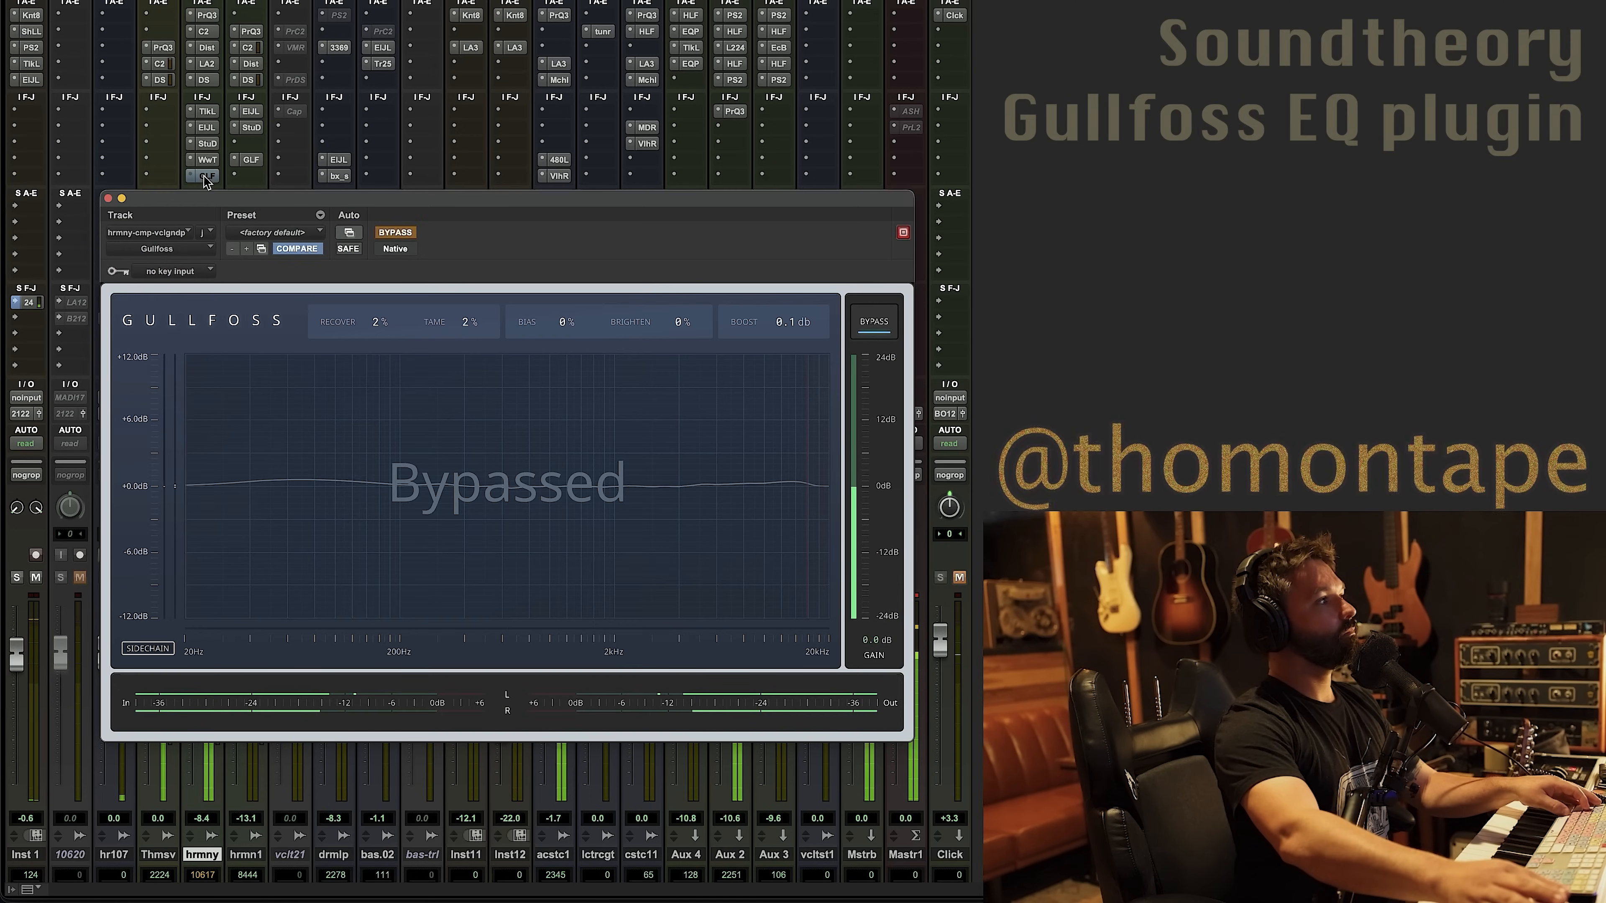
left_click(203, 176, "super")
left_click_drag(465, 322, 464, 319)
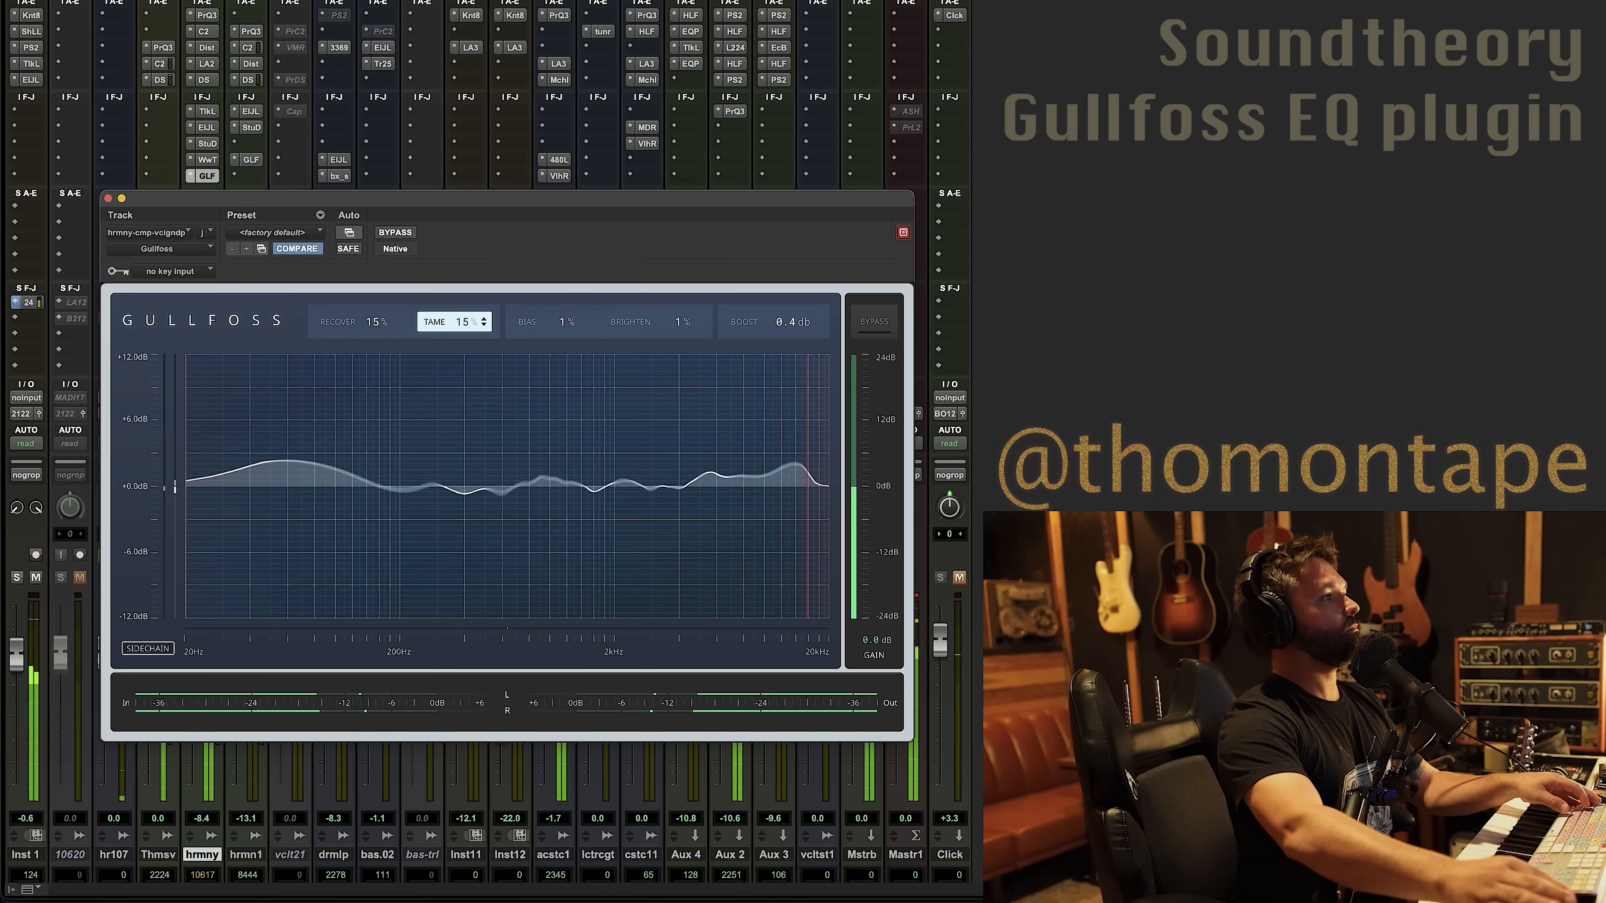
Move the Gullfoss window clear of the hrmny inserts and compare the track with the EQ bypassed and active
left_click_drag(374, 198, 601, 153)
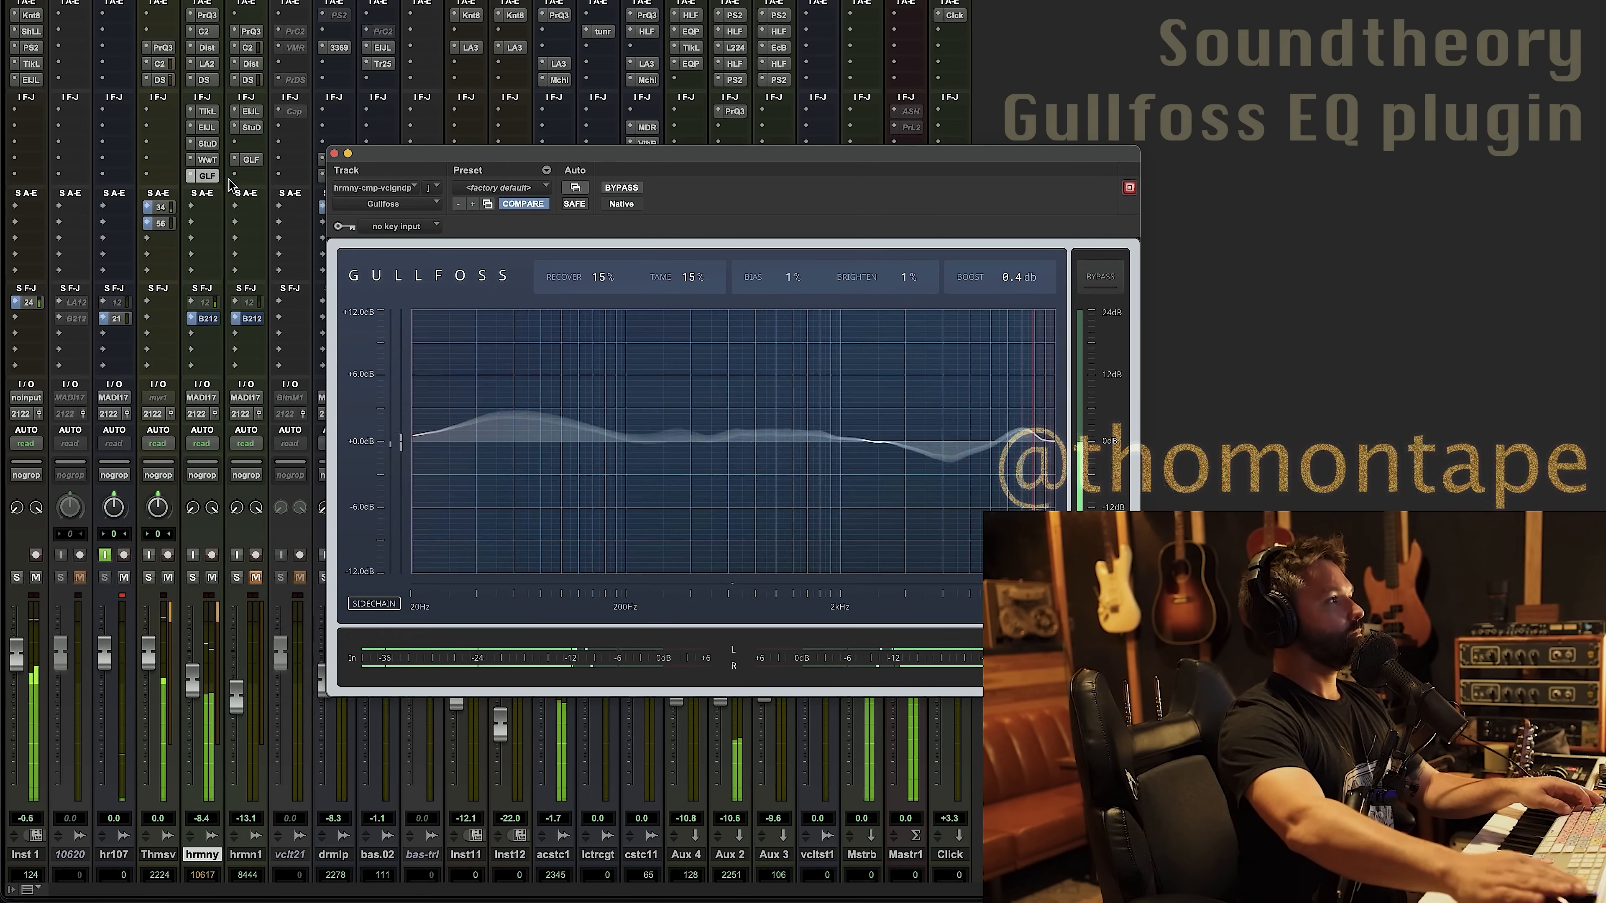
left_click(203, 176, "super")
left_click(204, 178, "super")
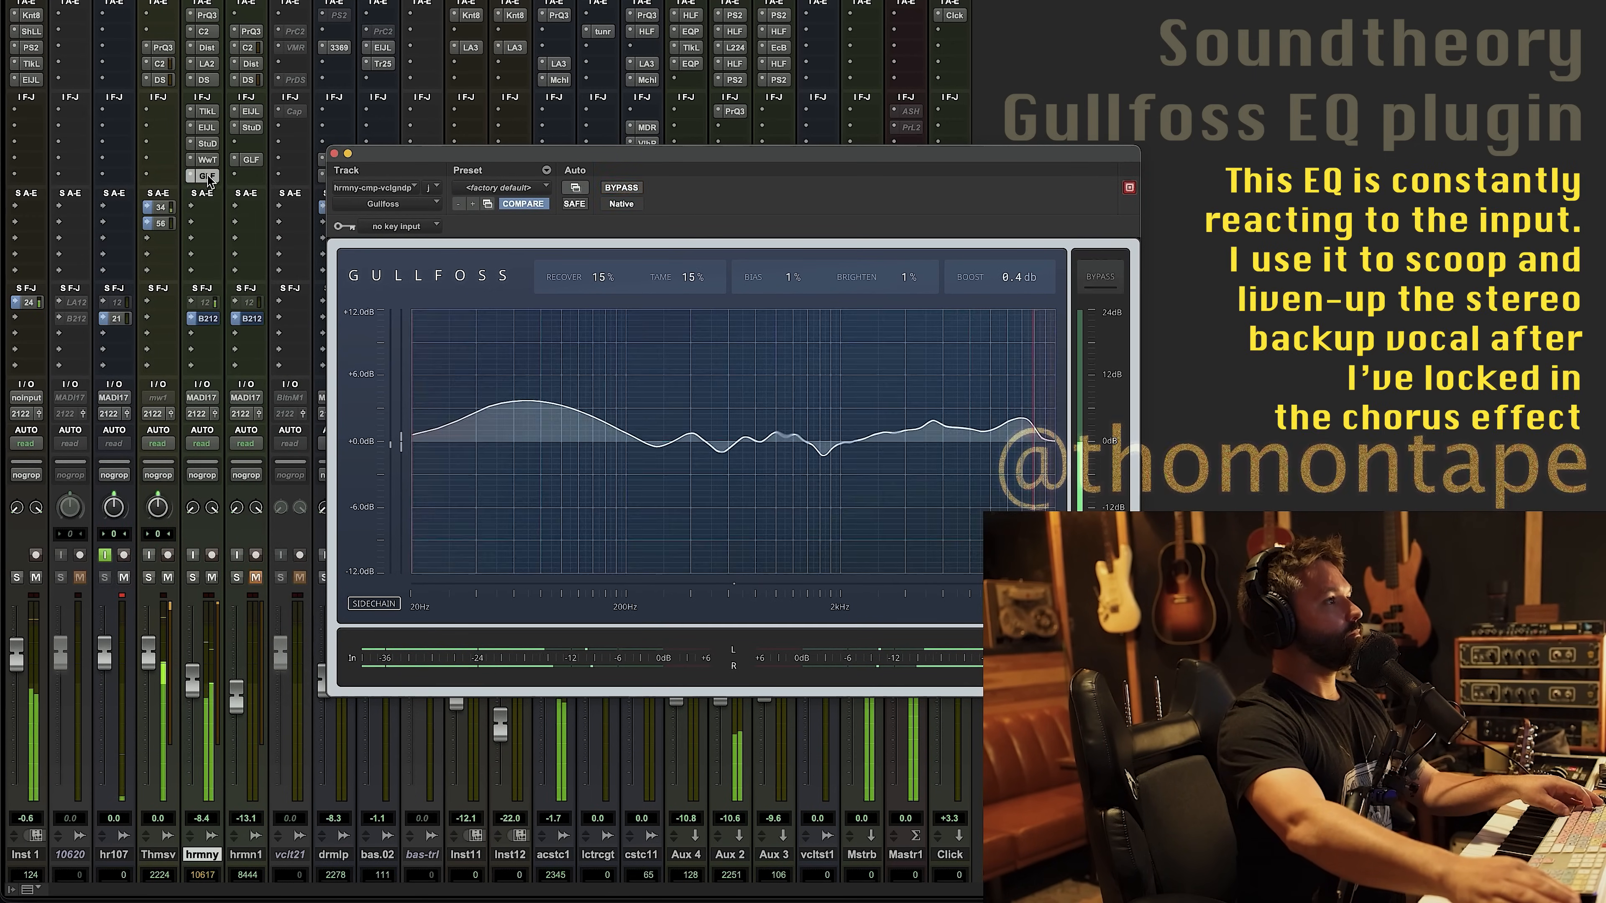
Set Gullfoss Recover and Tame to 20% and Bias to 2% on the hrmny track
left_click_drag(598, 277, 688, 273)
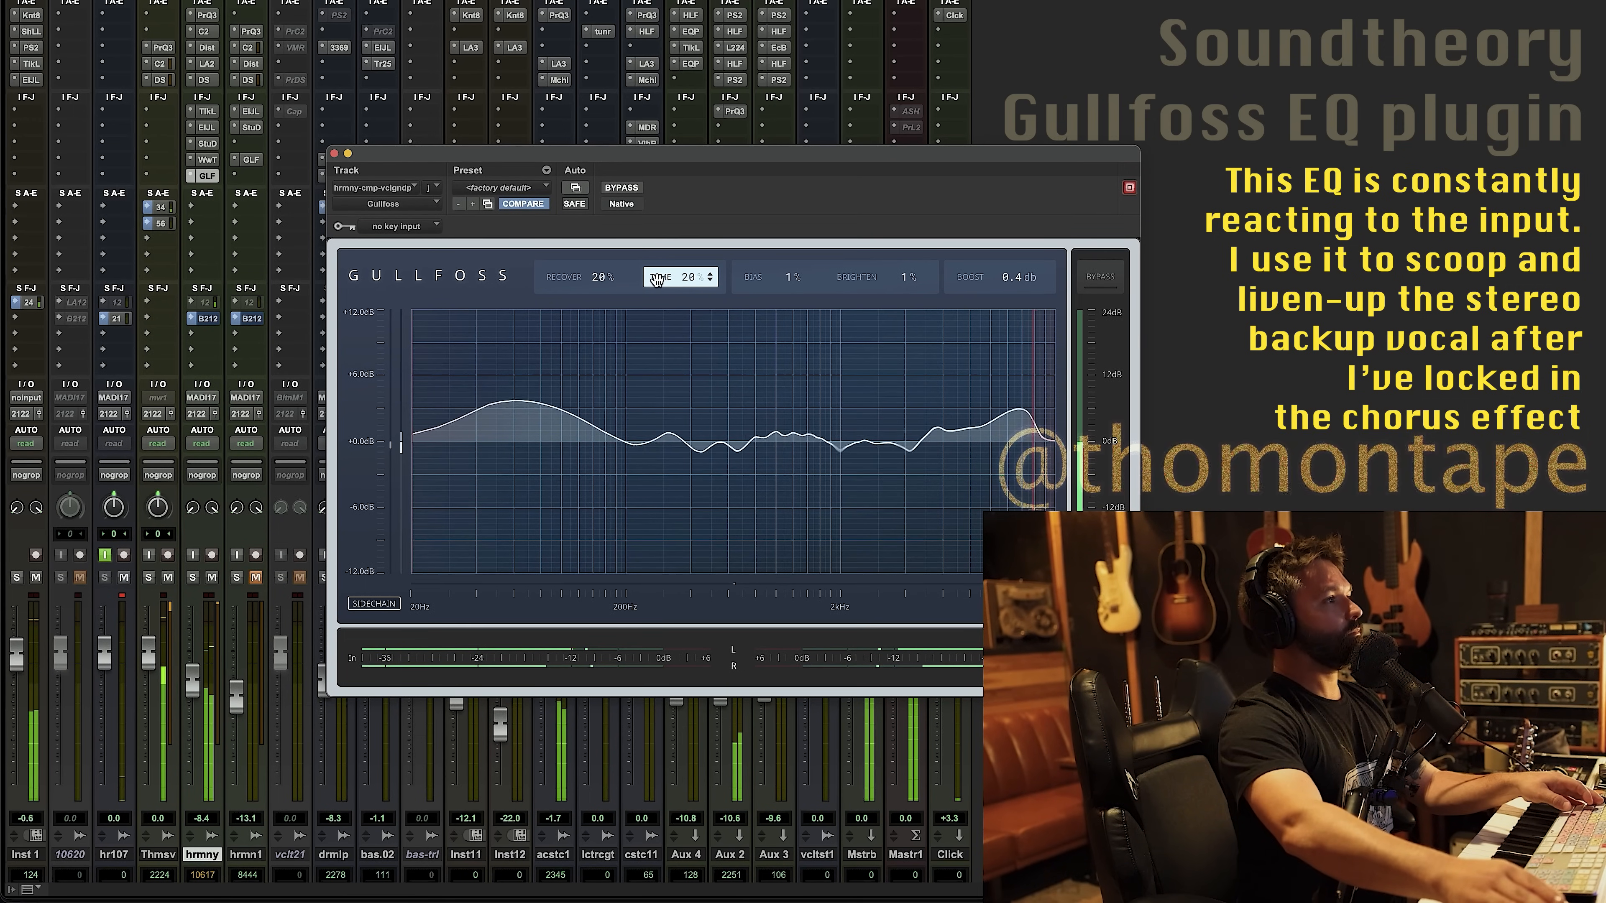
left_click_drag(788, 277, 789, 273)
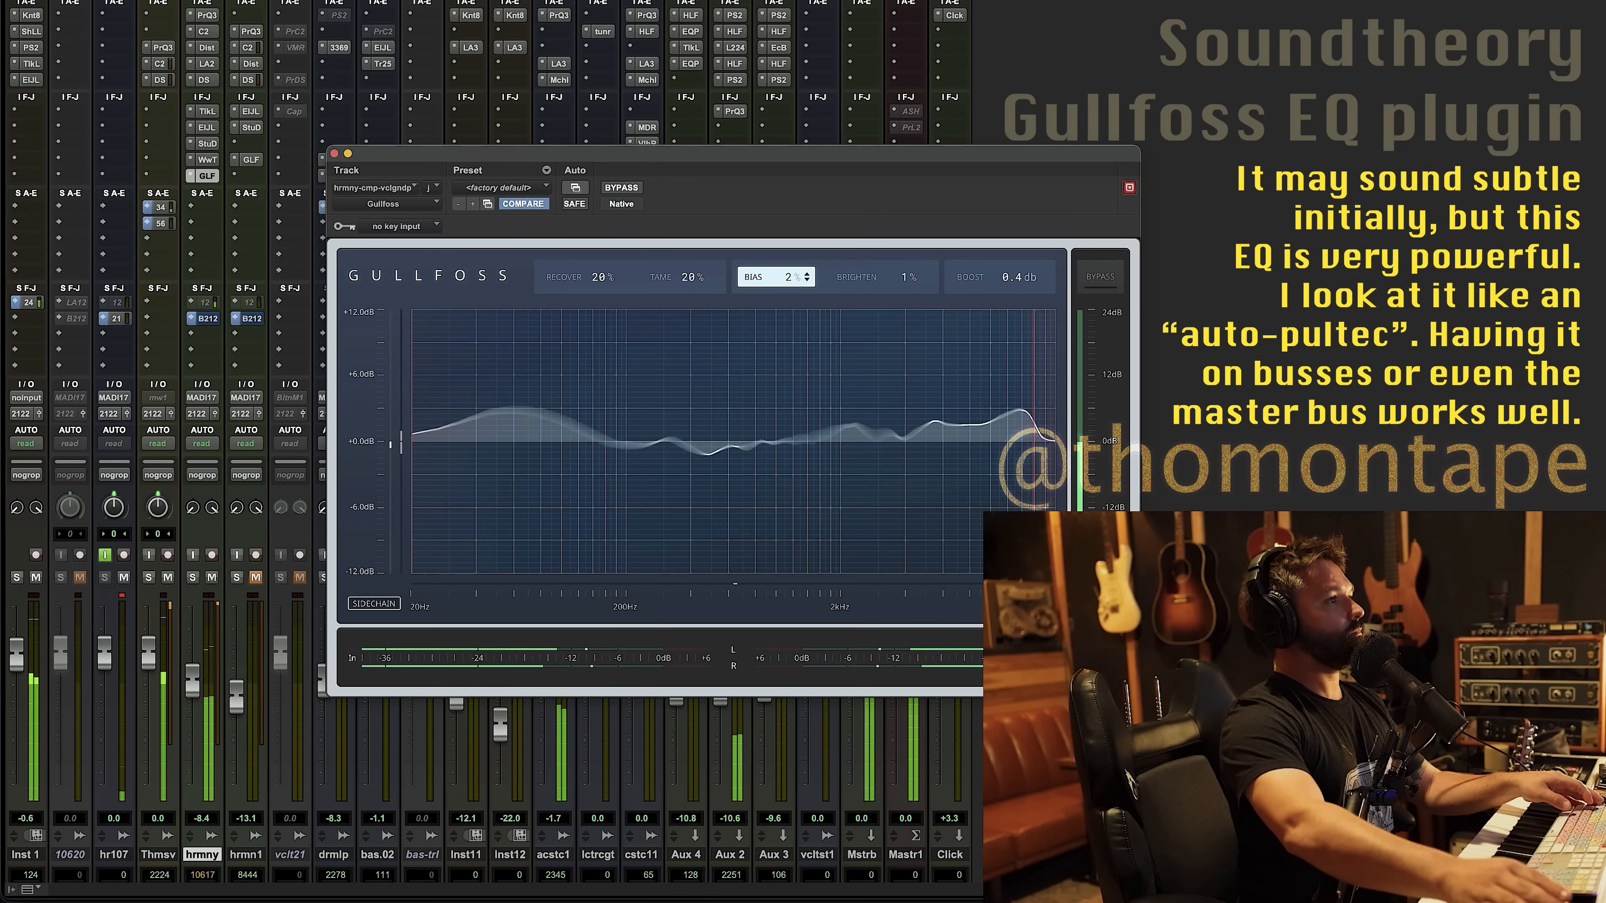
left_click_drag(789, 278, 789, 274)
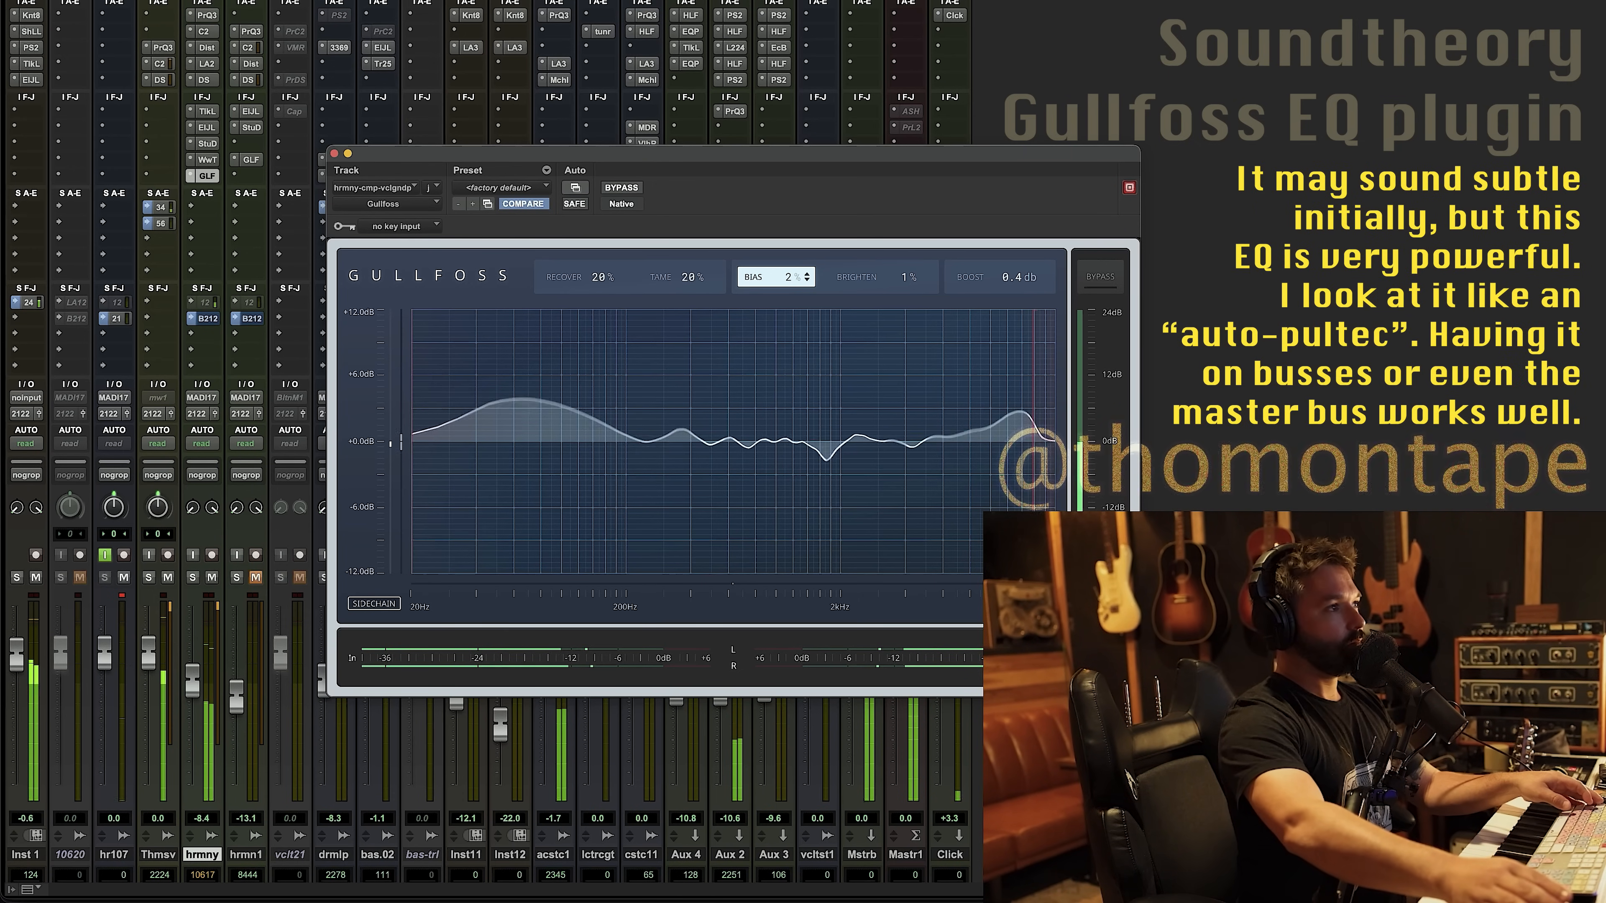
left_click_drag(789, 277, 789, 273)
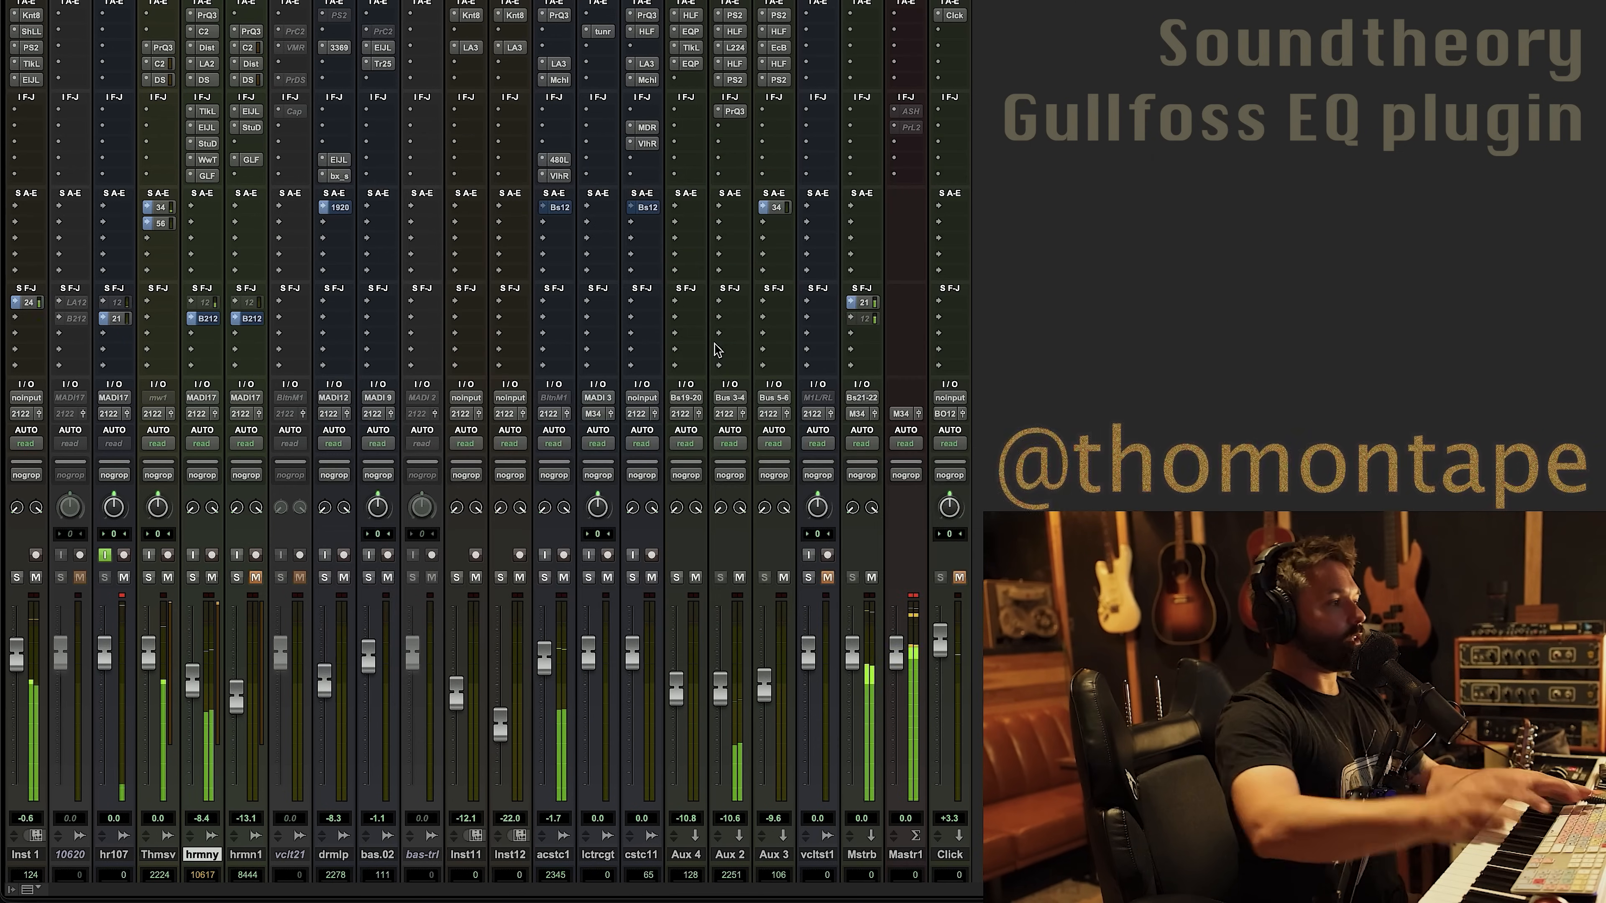
Stop playback and reopen the Gullfoss EQ on the hrmny track
key("space")
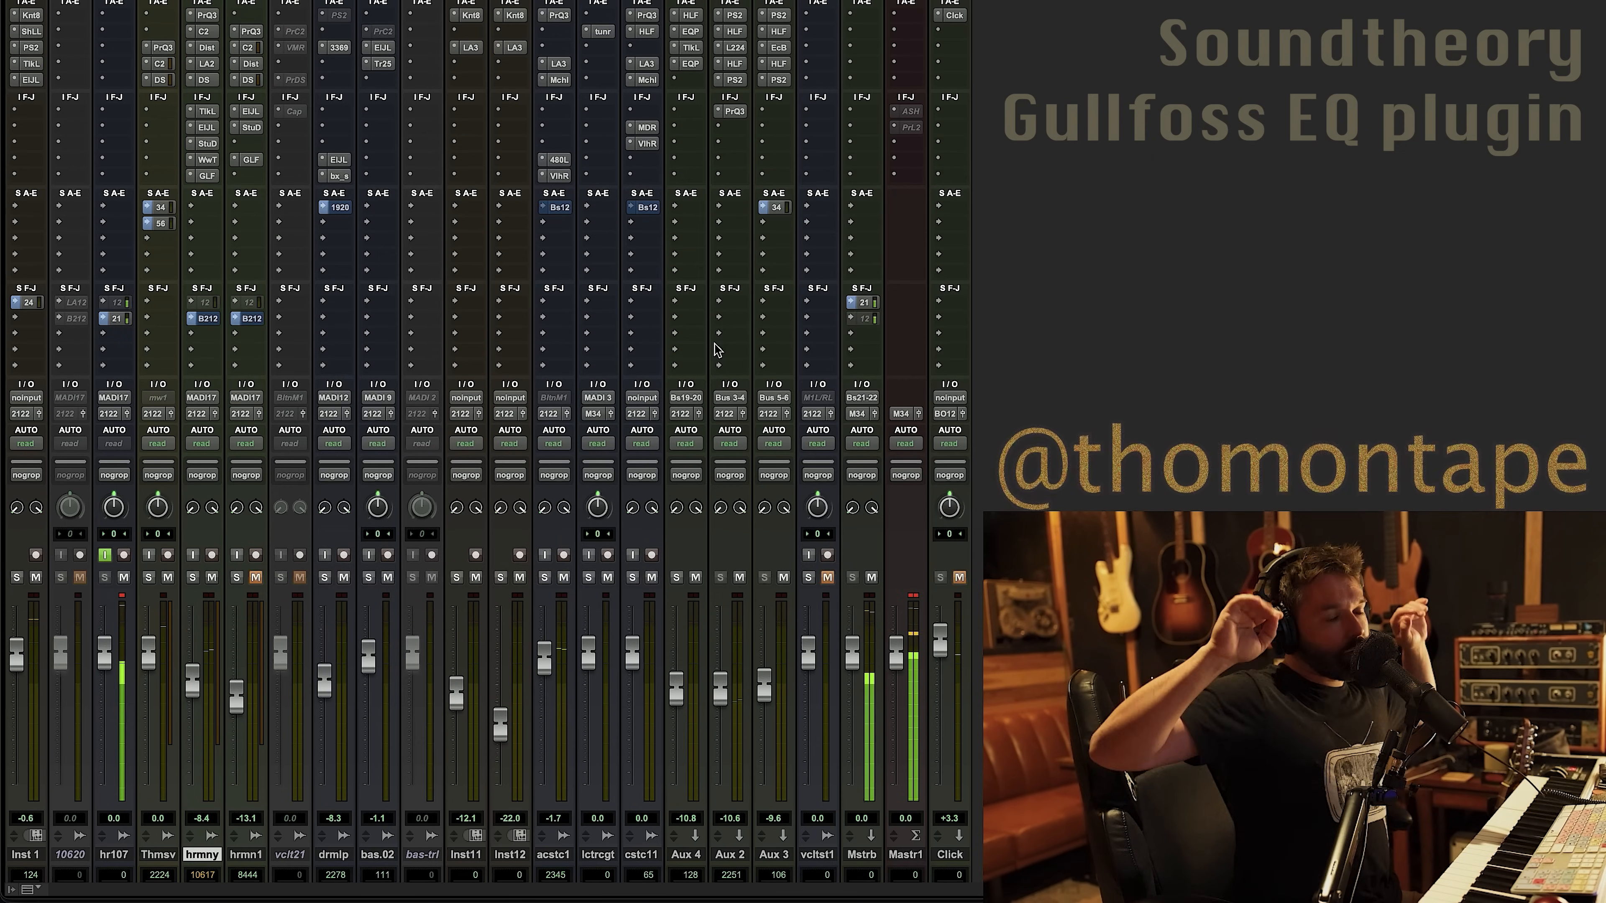
left_click(205, 177)
left_click_drag(480, 154, 227, 1)
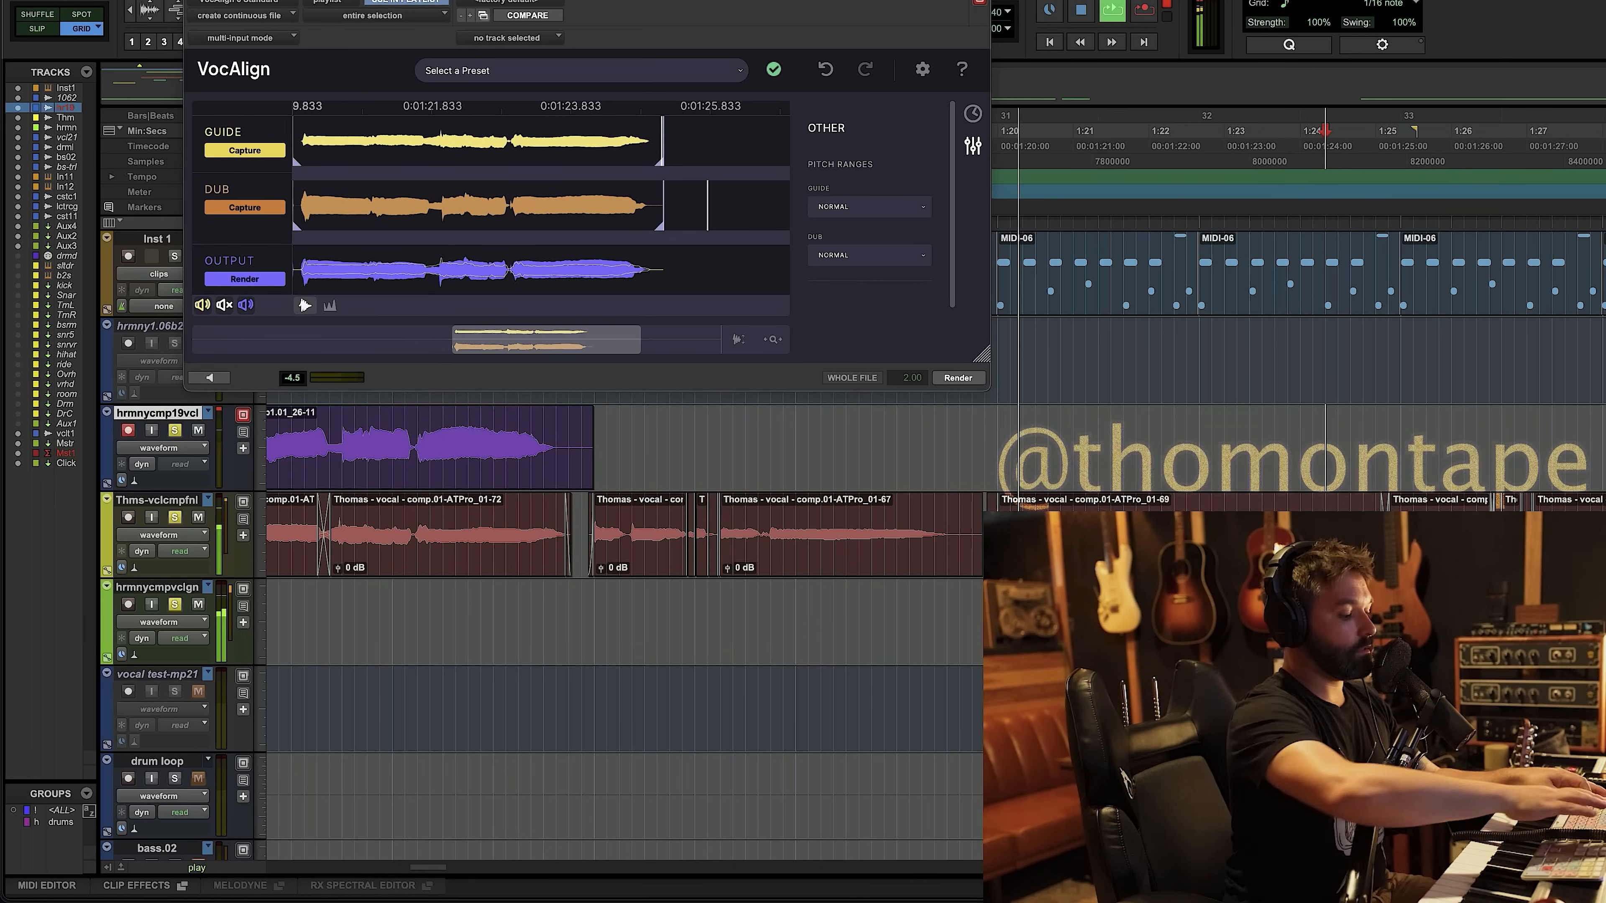
Set the hrmny fader to -7.3 dB during playback, close VocAlign, and clear the track solos
key("super+equal")
left_click_drag(193, 669, 198, 689)
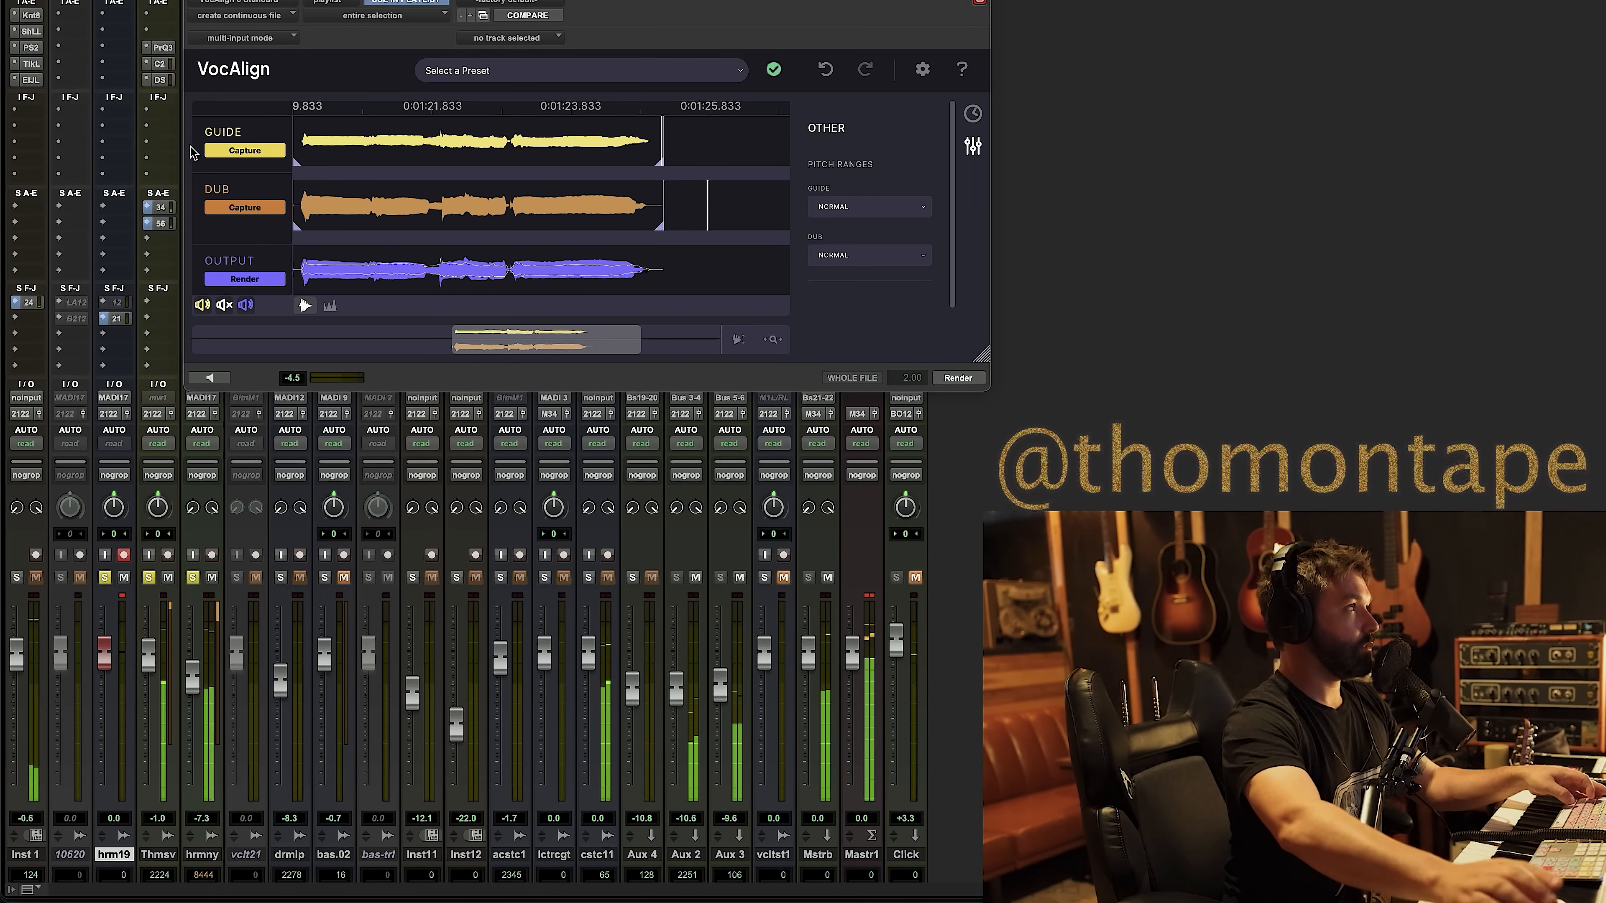
left_click(192, 1)
left_click(106, 579, "alt")
key("super+equal")
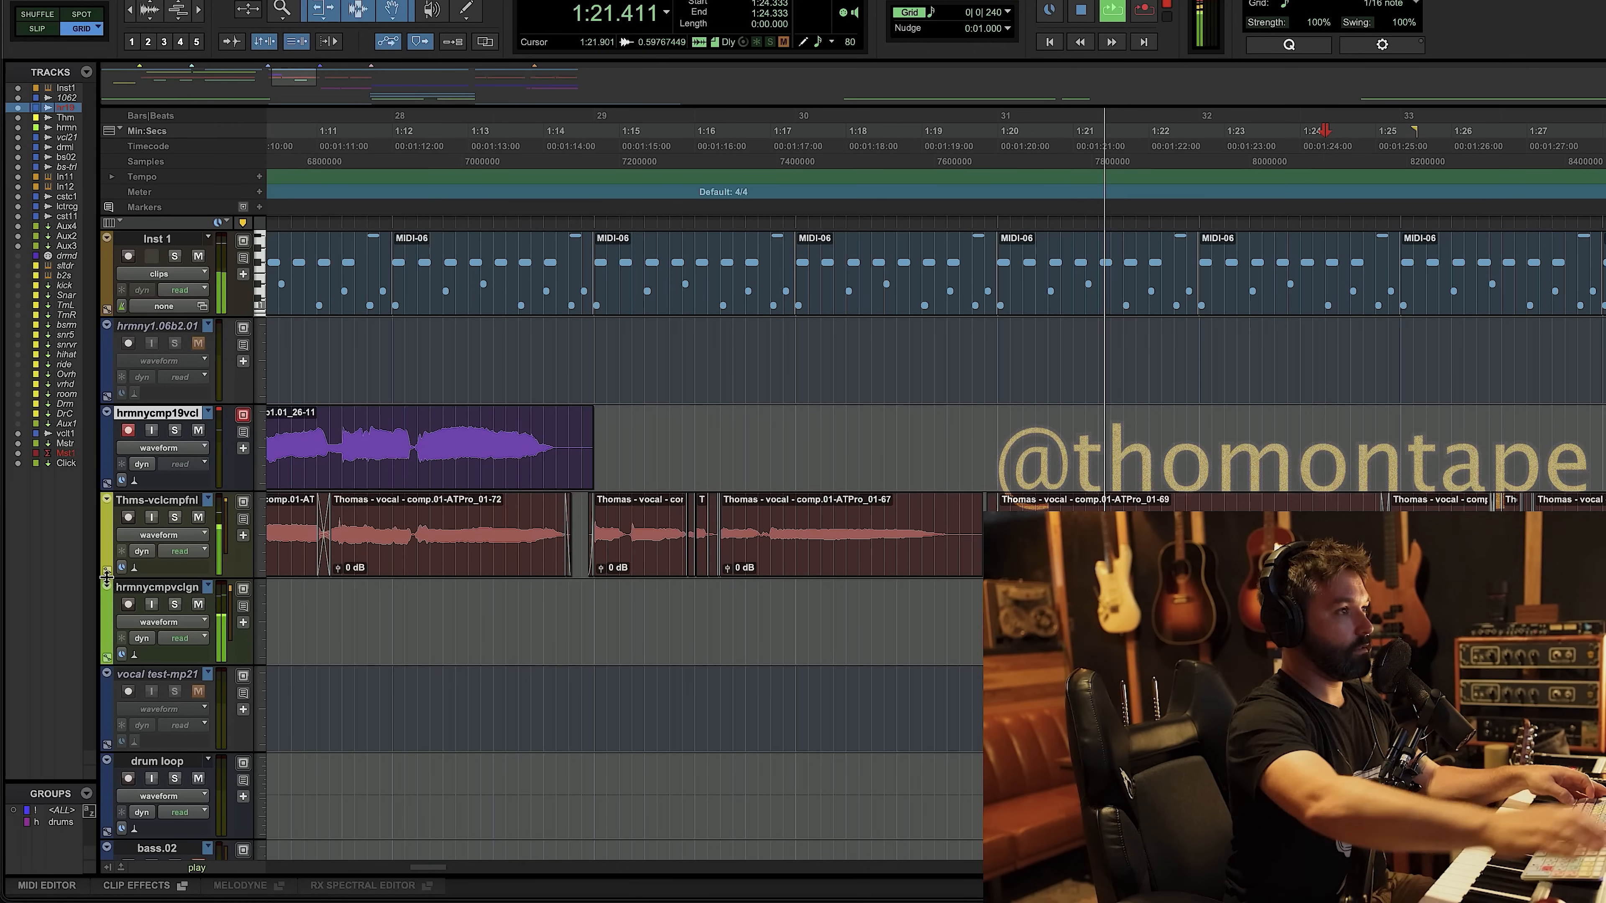
Zoom out the timeline, switch to the Edit window and shrink the Pro-Q 3 window to Mini size
key("super+bracketleft")
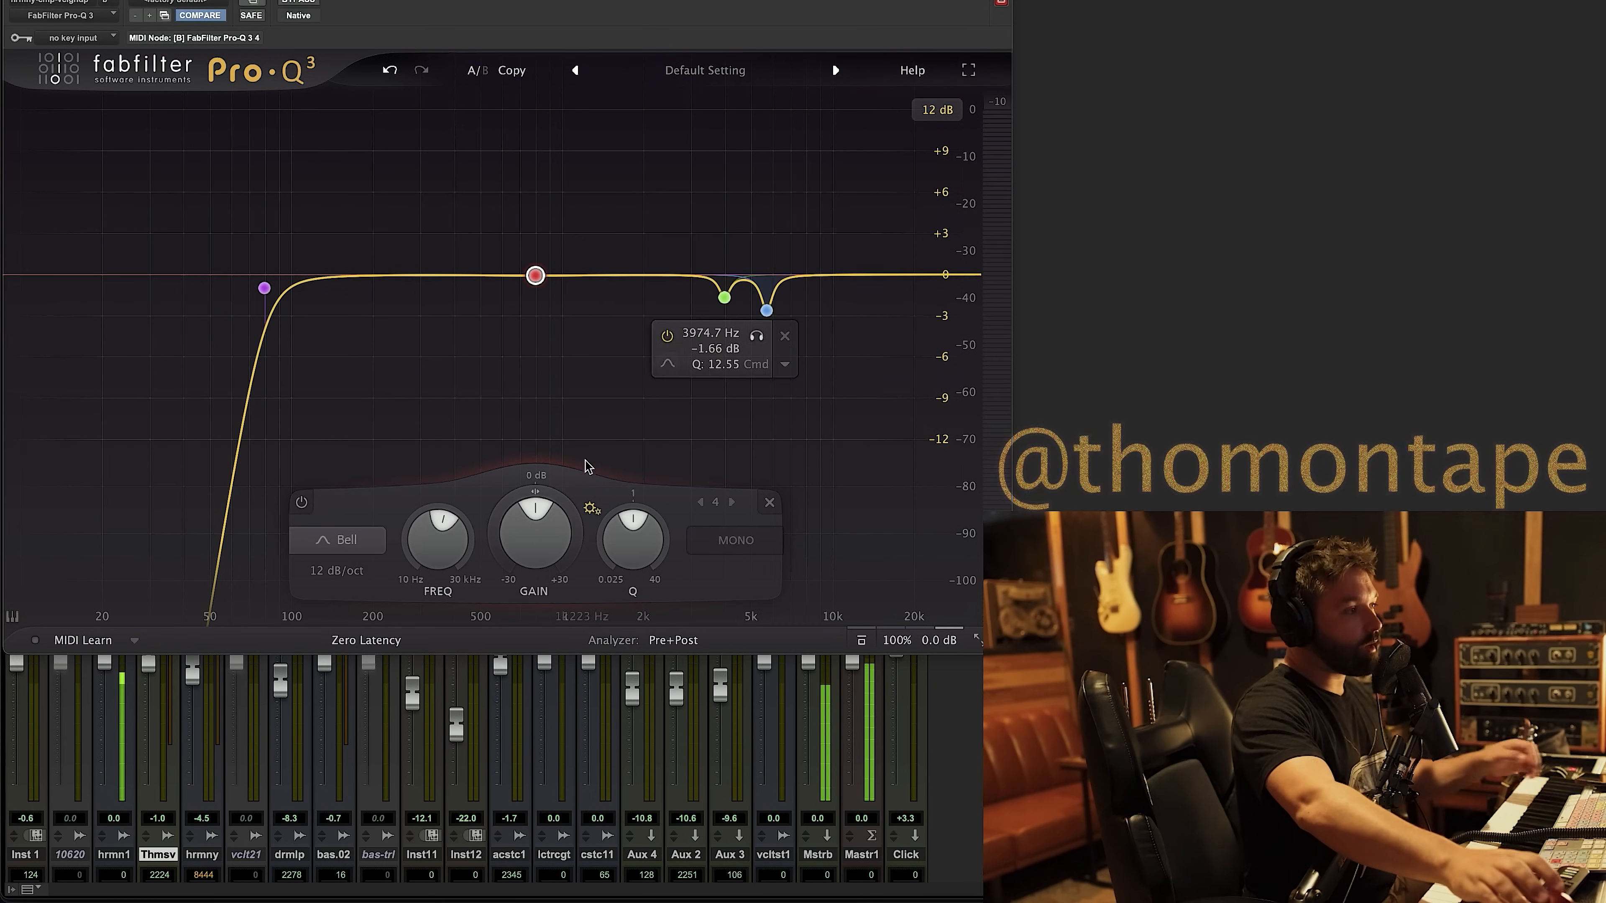
key("super+equal")
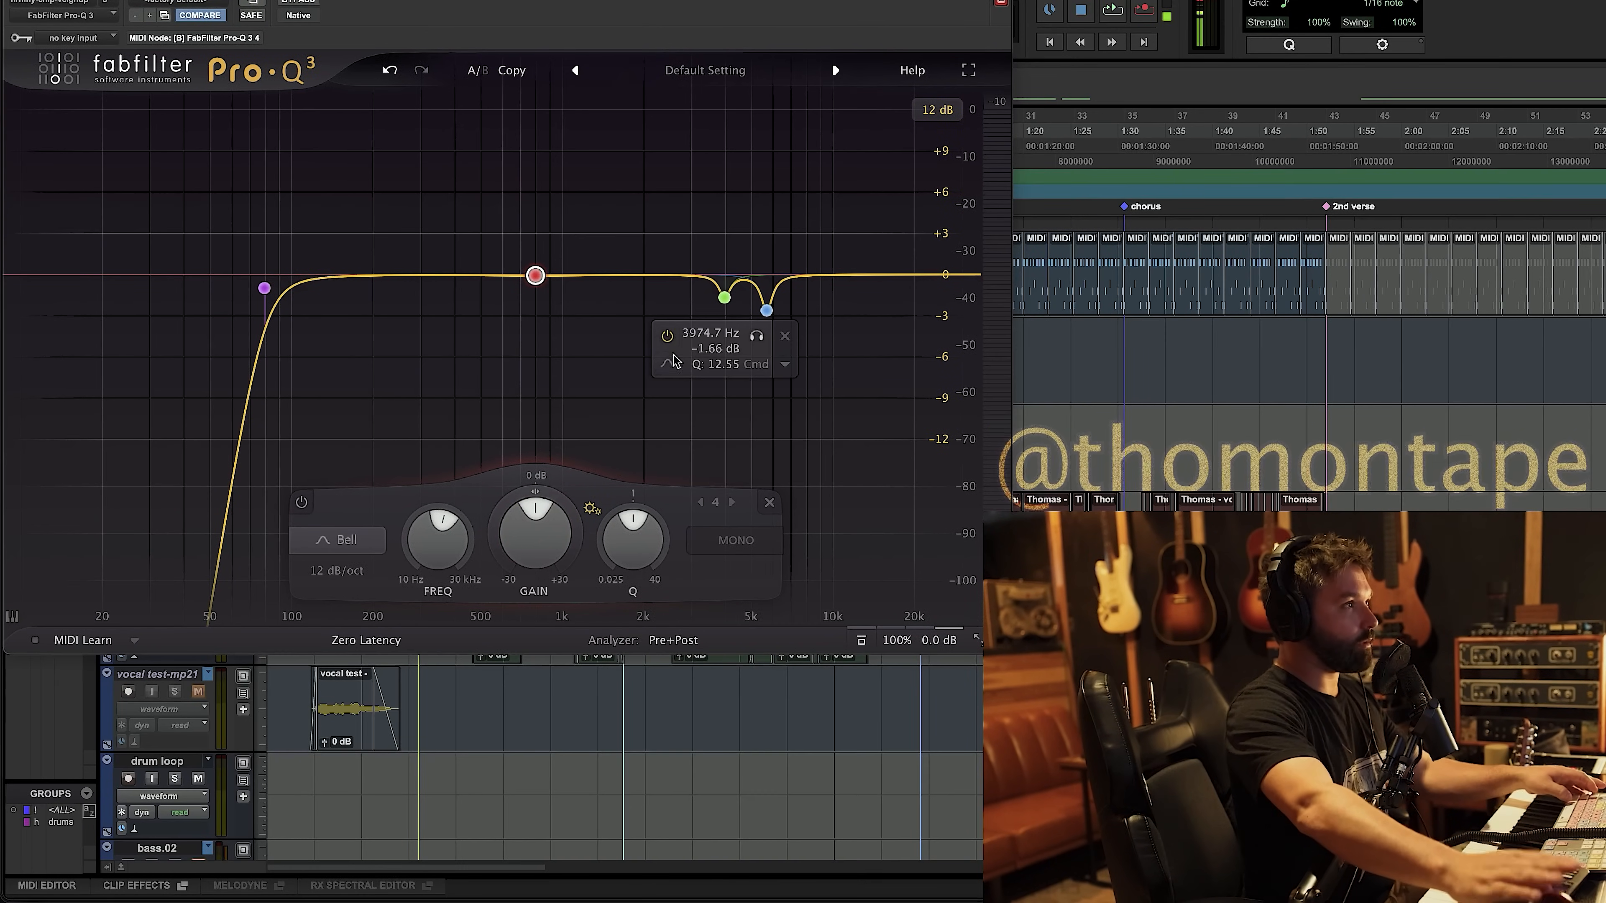
left_click(977, 640)
left_click(505, 656)
Play the harmony section and compare the sound with Pro-Q 3 bypassed and active
key("space")
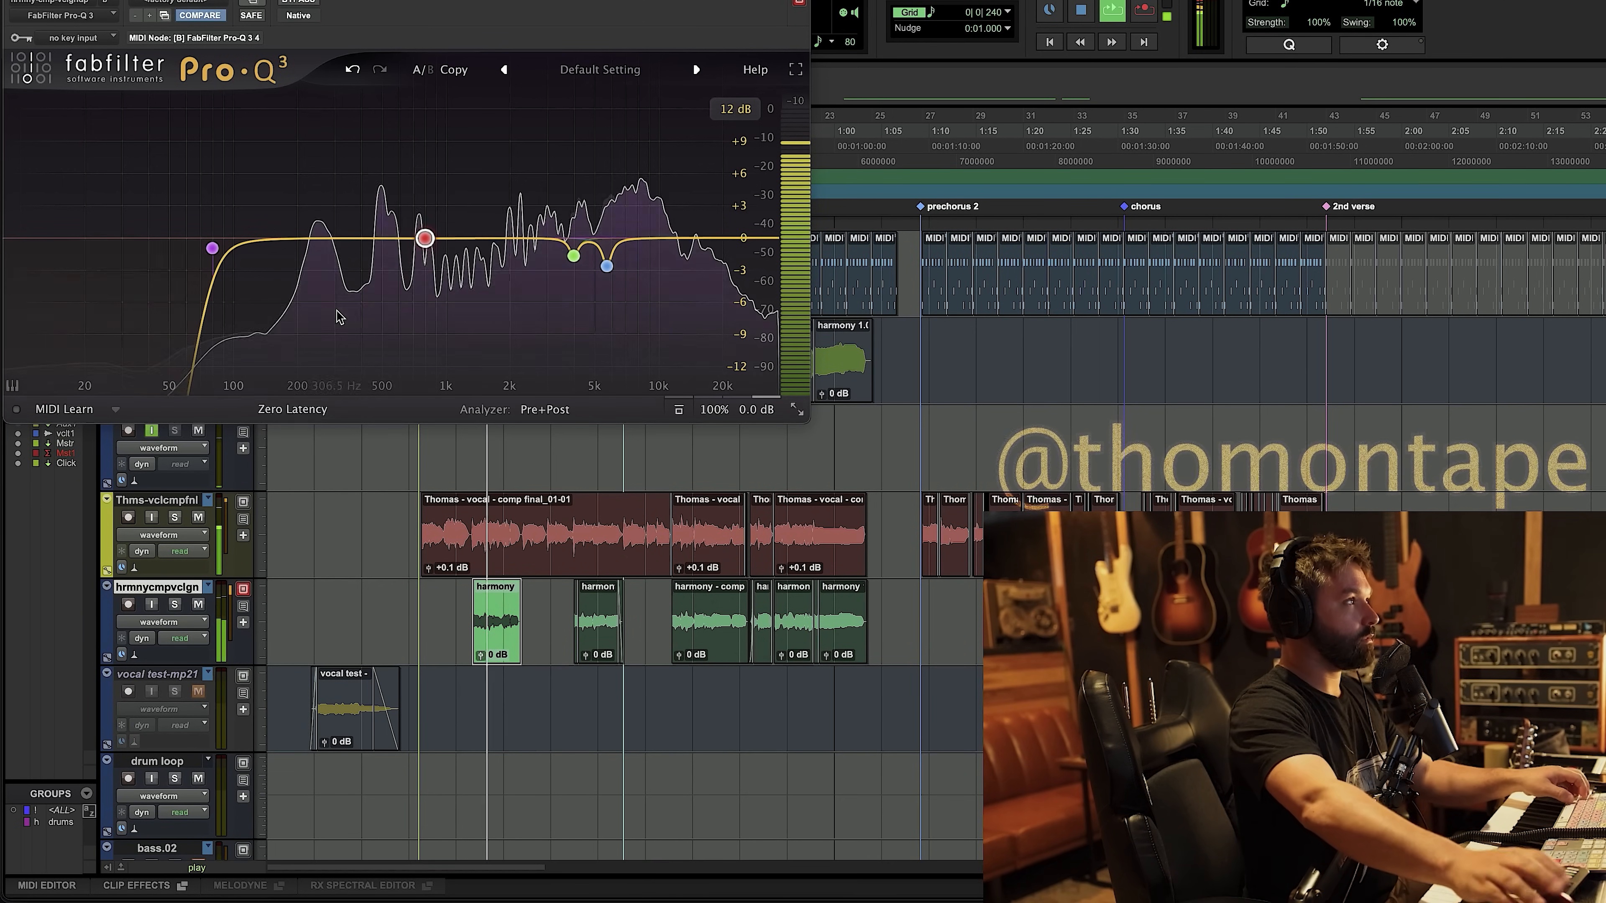
left_click(298, 2)
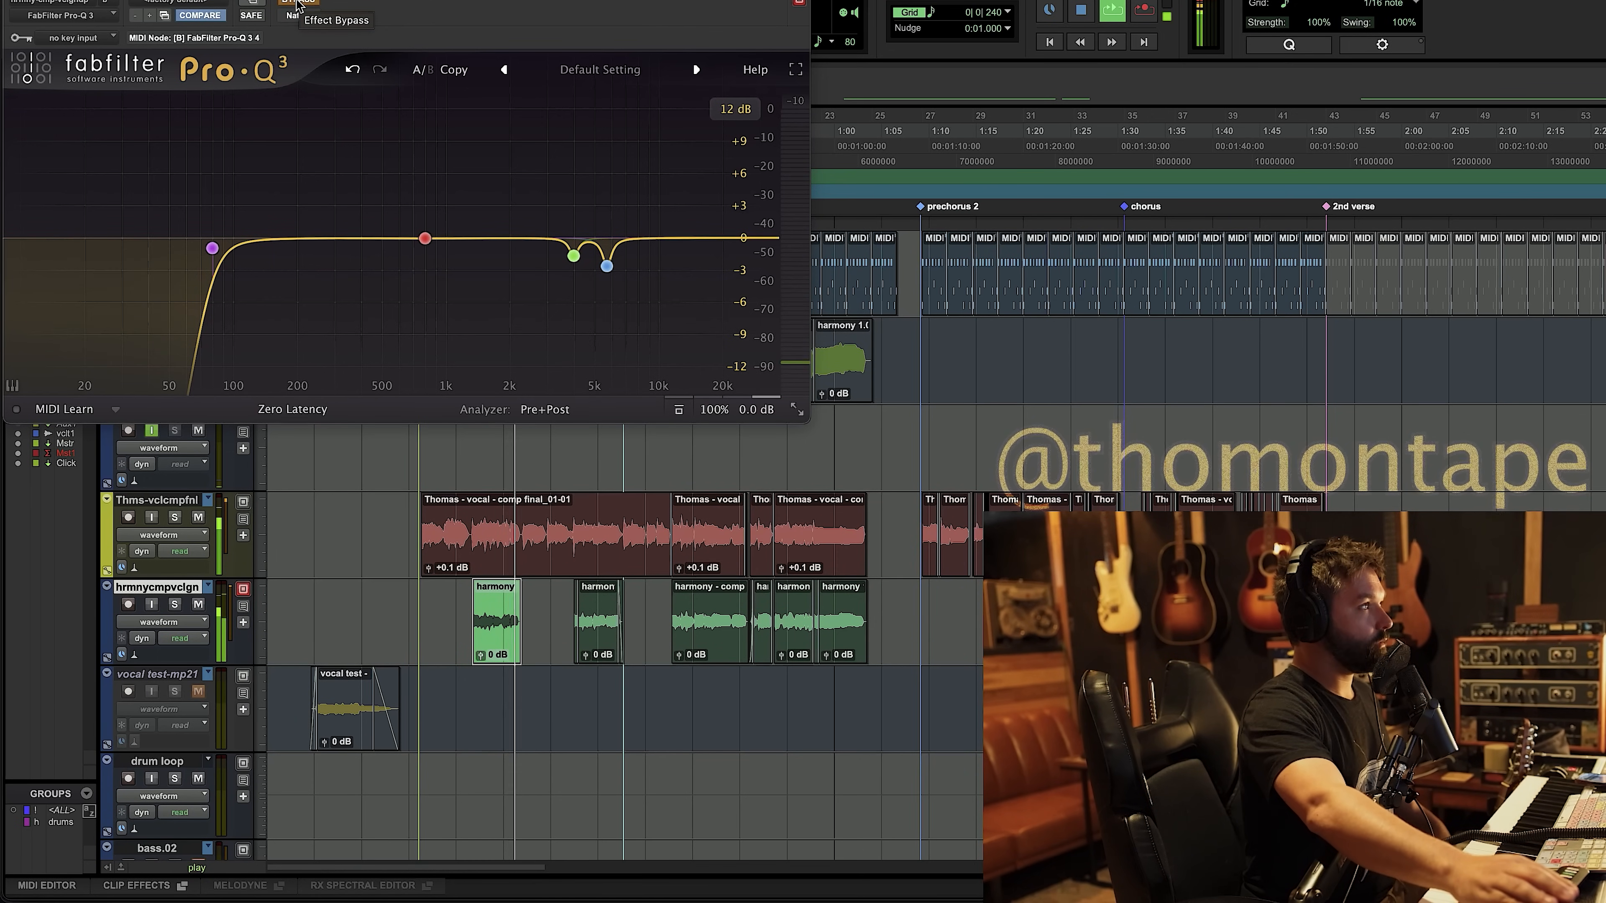
left_click(299, 3)
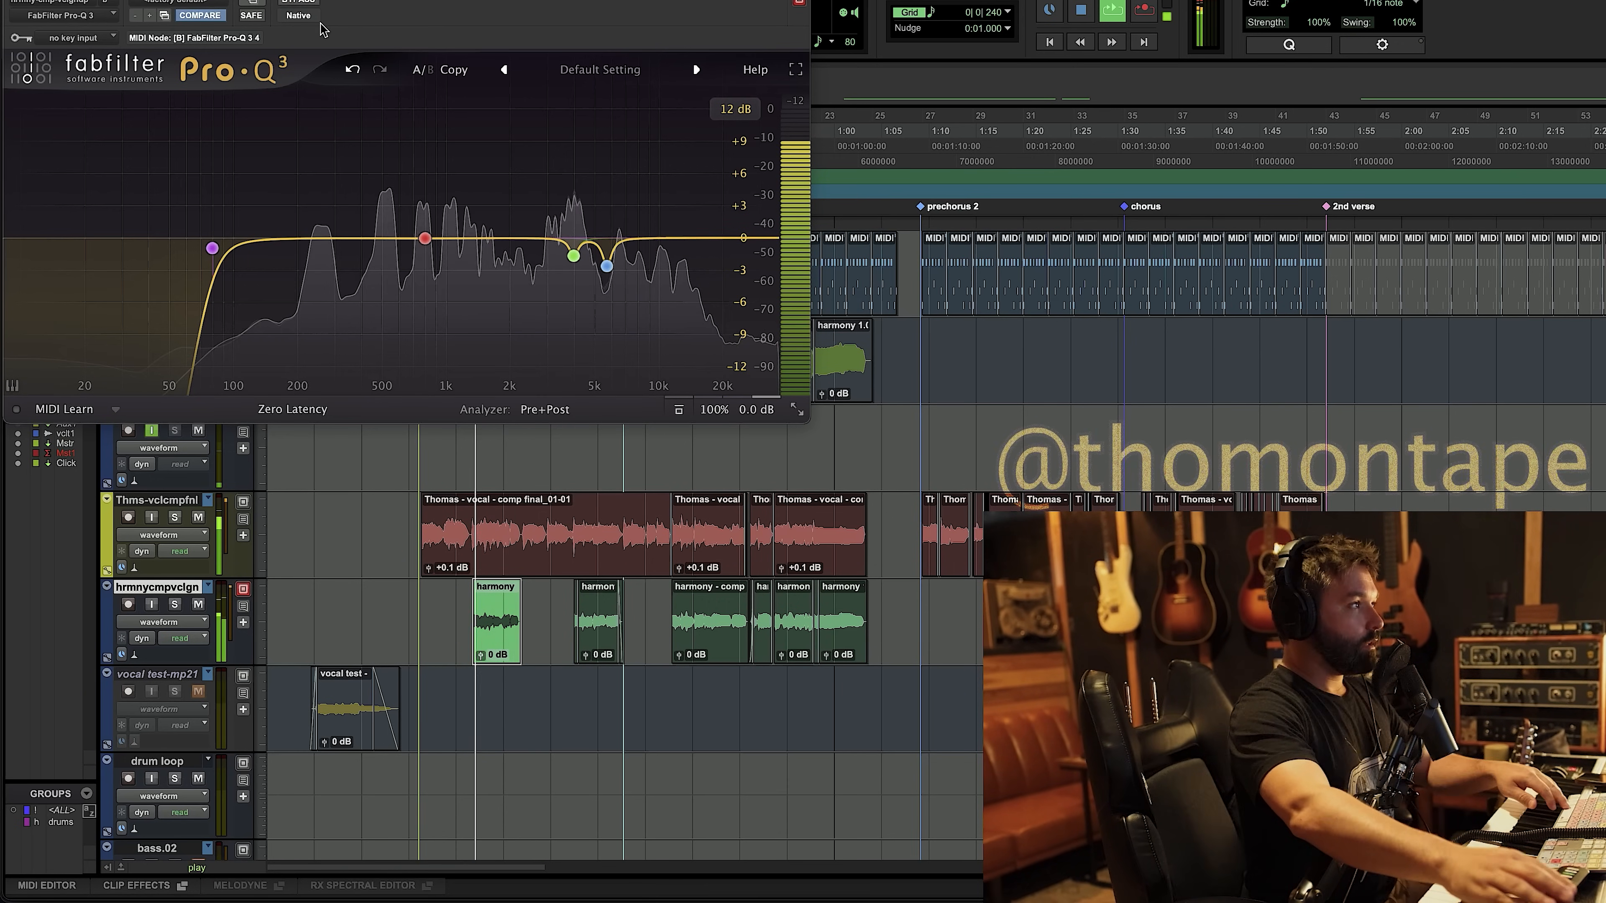
key("space")
Resize the Pro-Q 3 window to Small and inspect the low-cut, midrange bell and upper notch bands
mouse_move(414, 237)
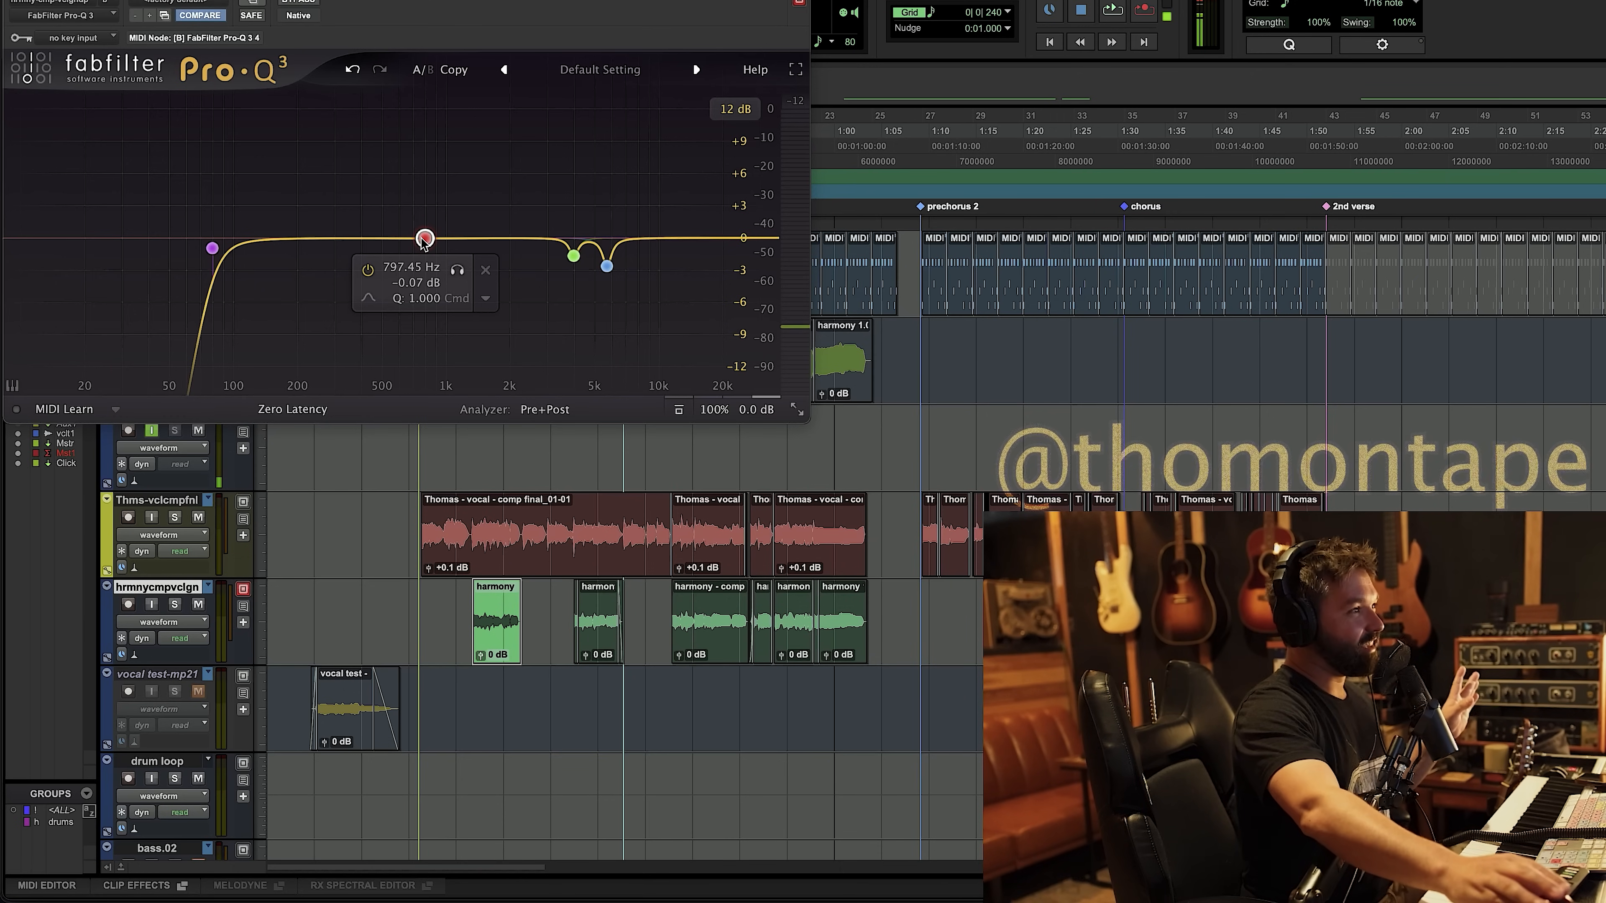
left_click(796, 410)
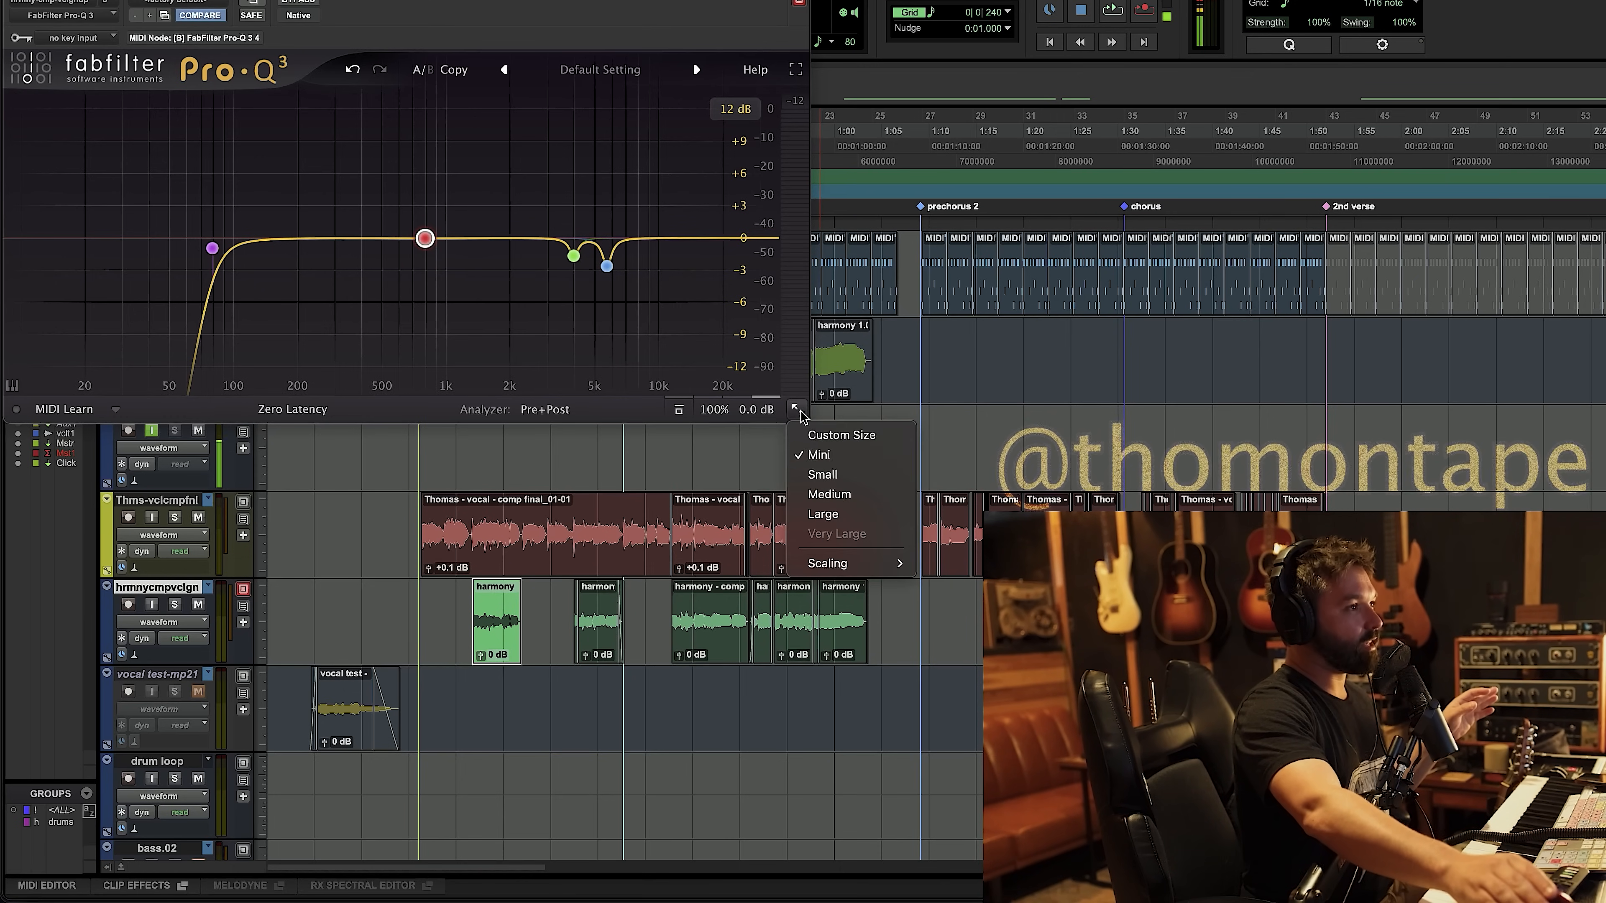
left_click(822, 474)
mouse_move(428, 285)
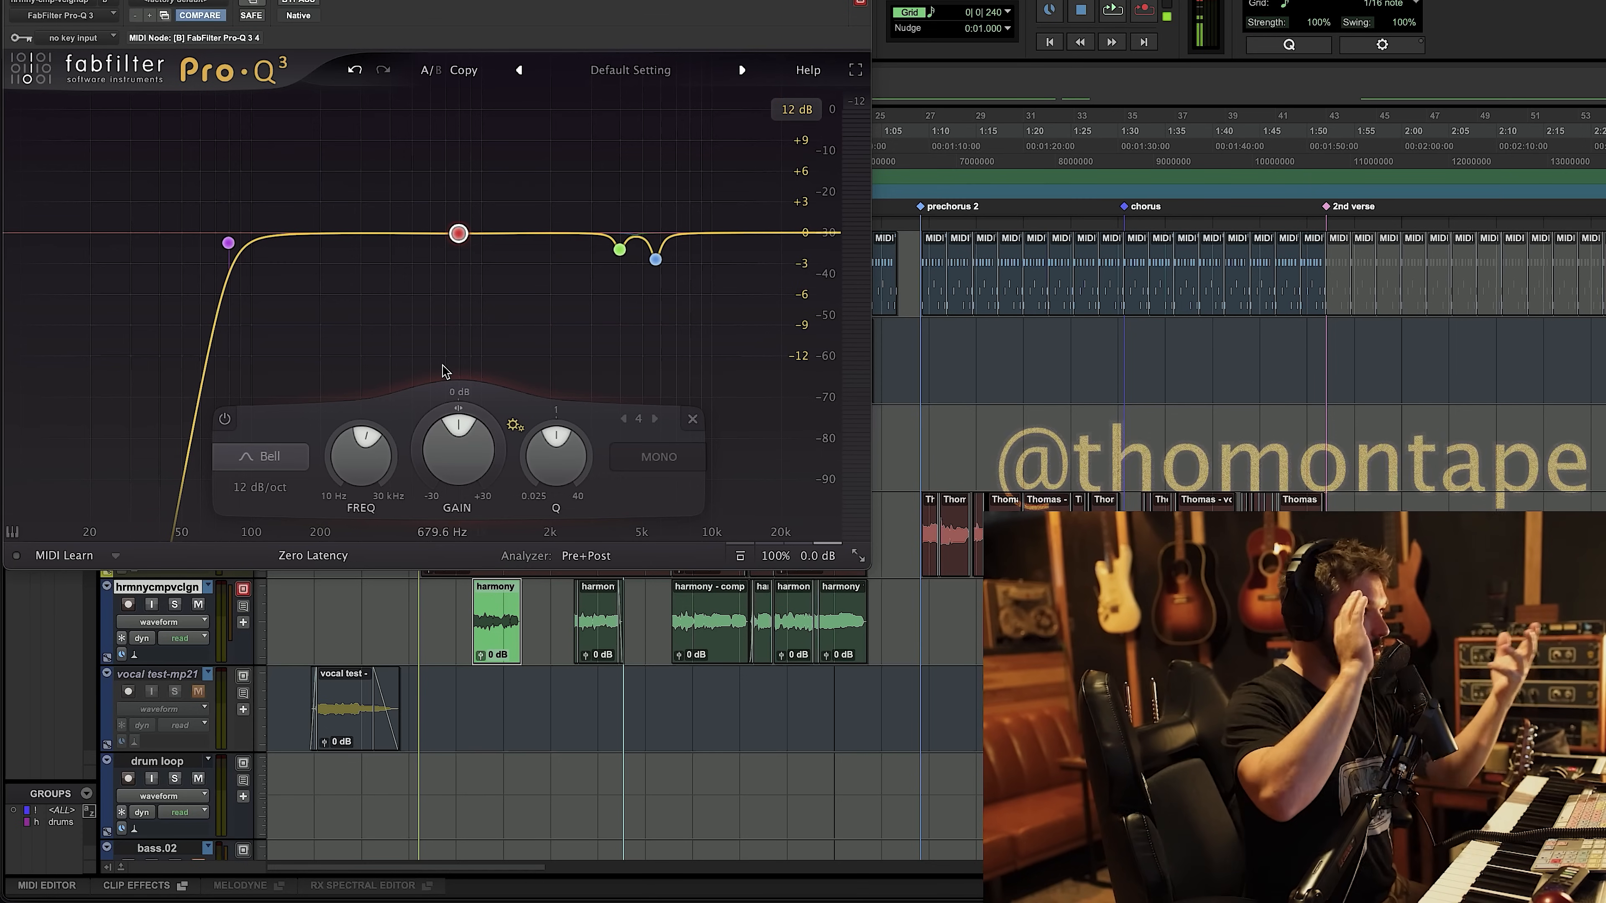
mouse_move(470, 271)
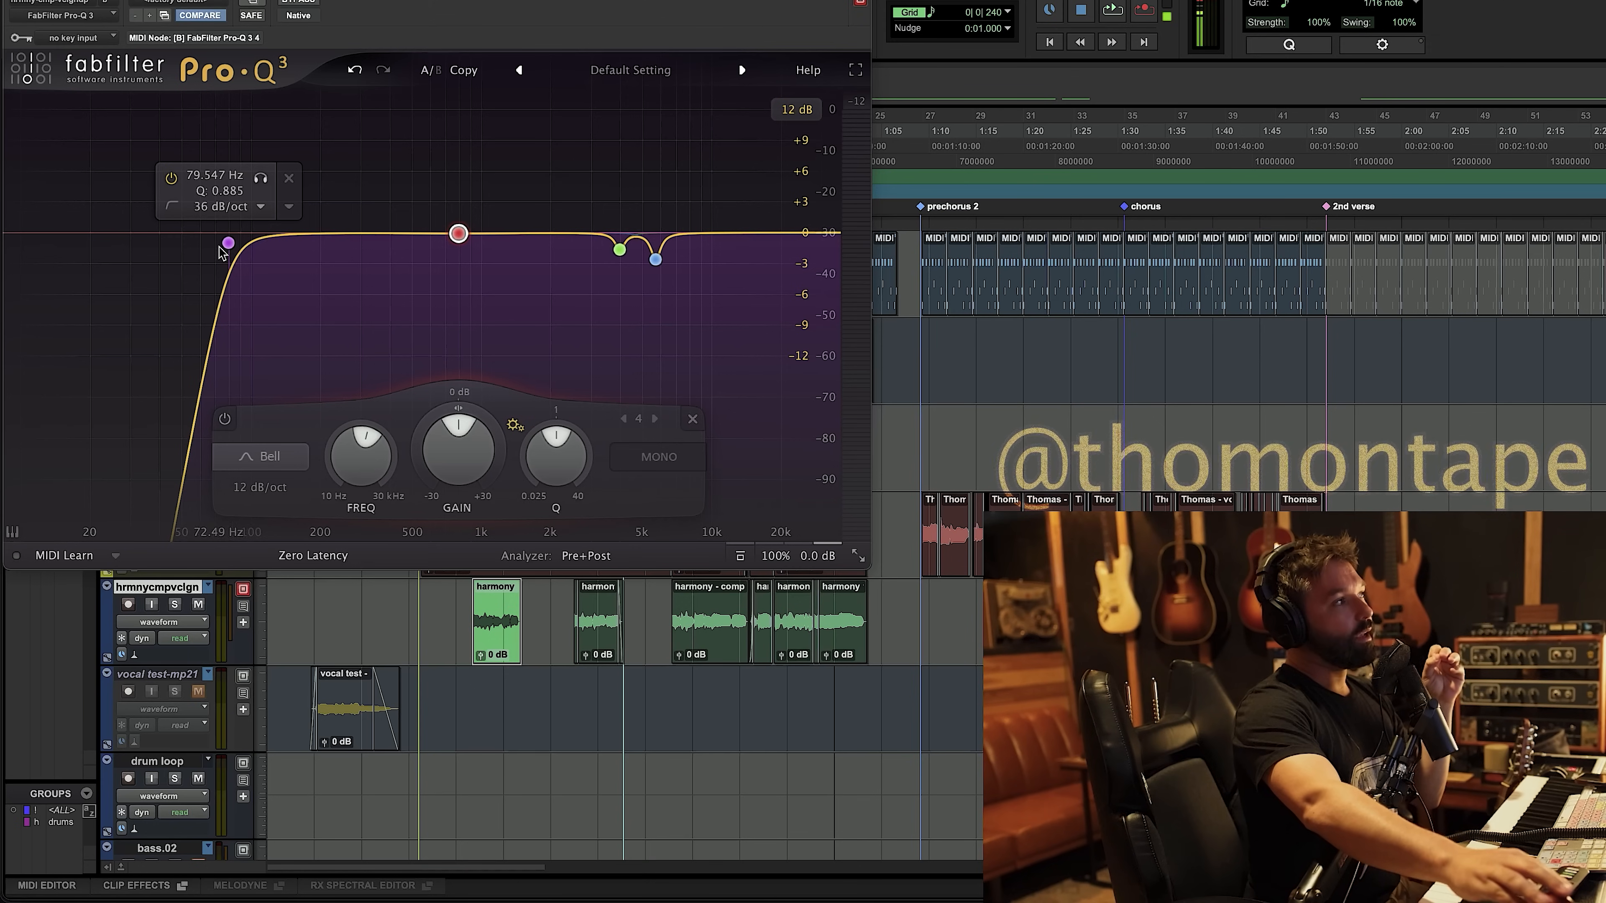
left_click_drag(247, 245, 288, 239)
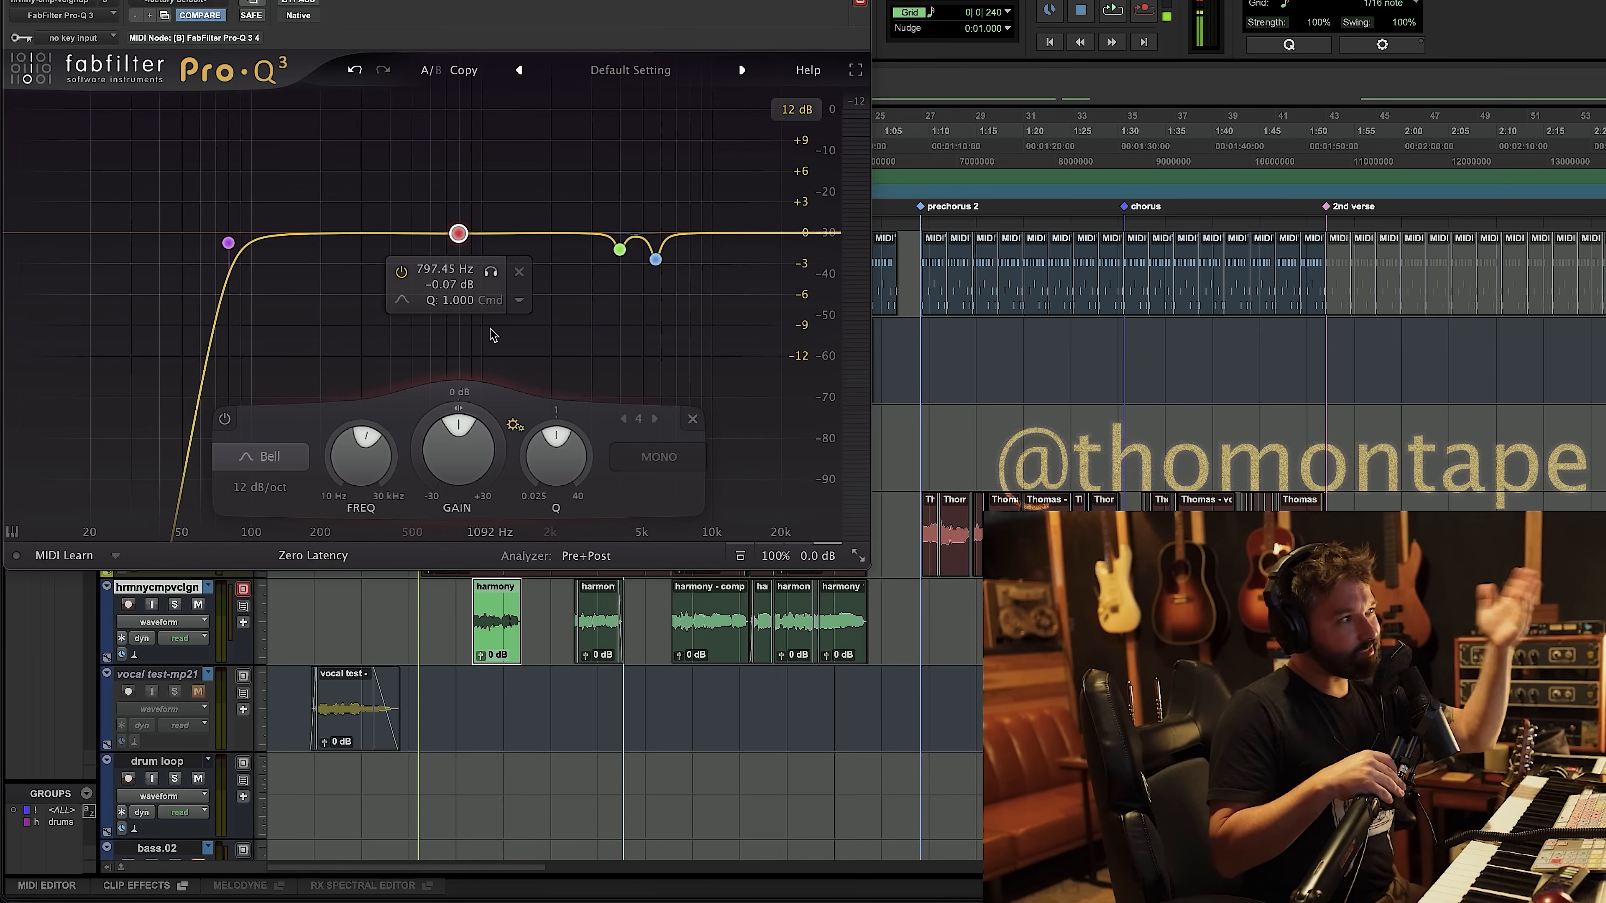
mouse_move(619, 253)
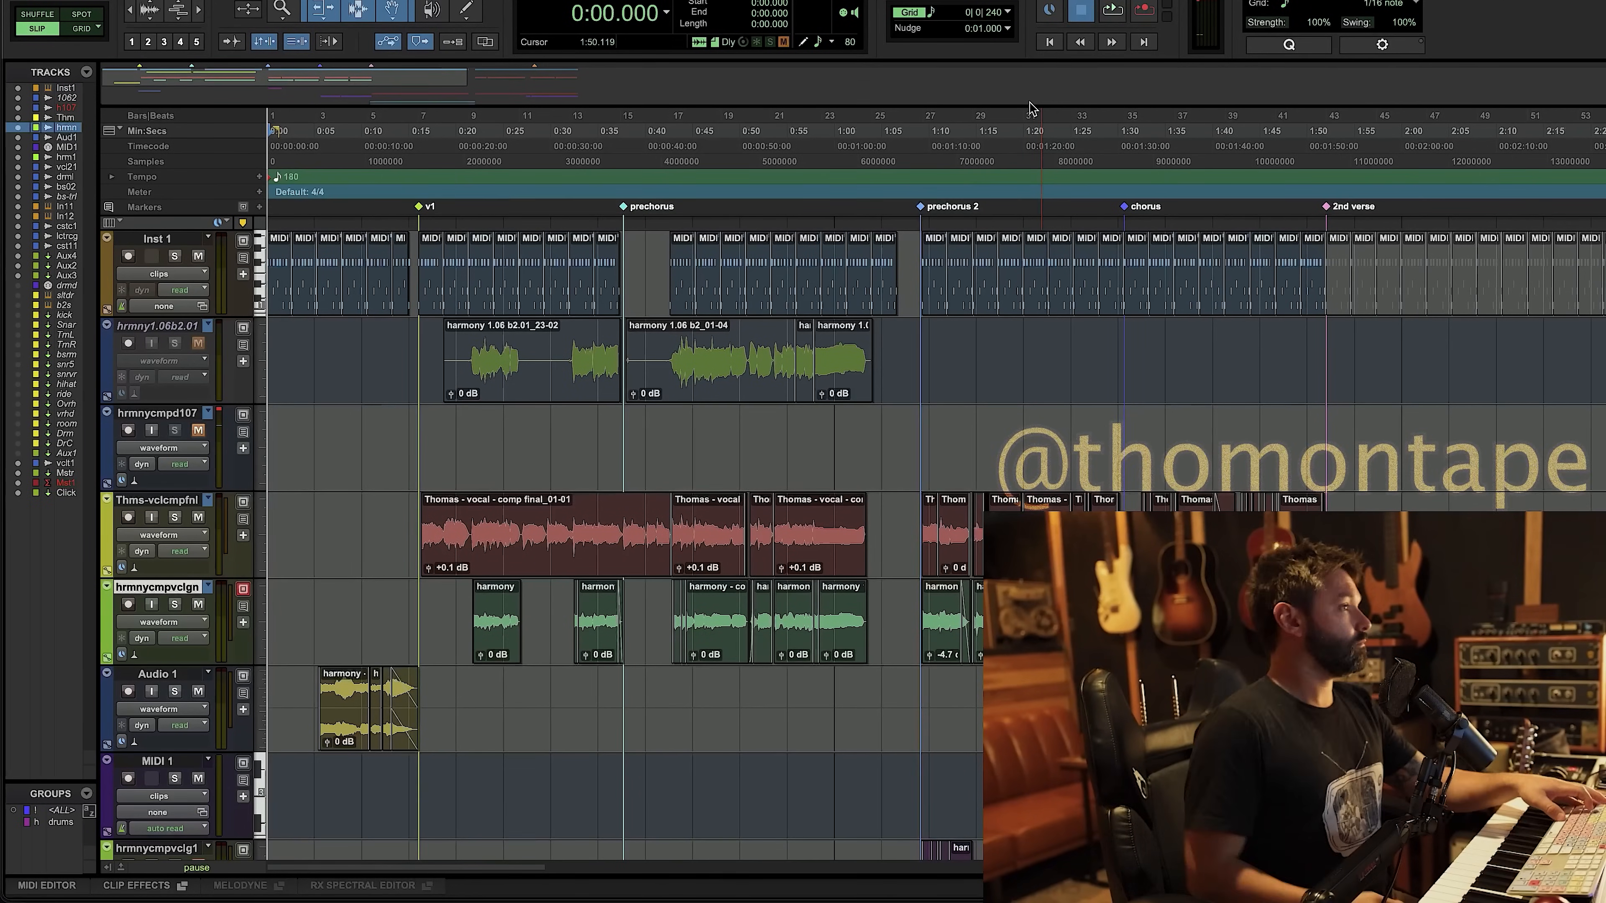
Play the full mix from the start of the session
key("space")
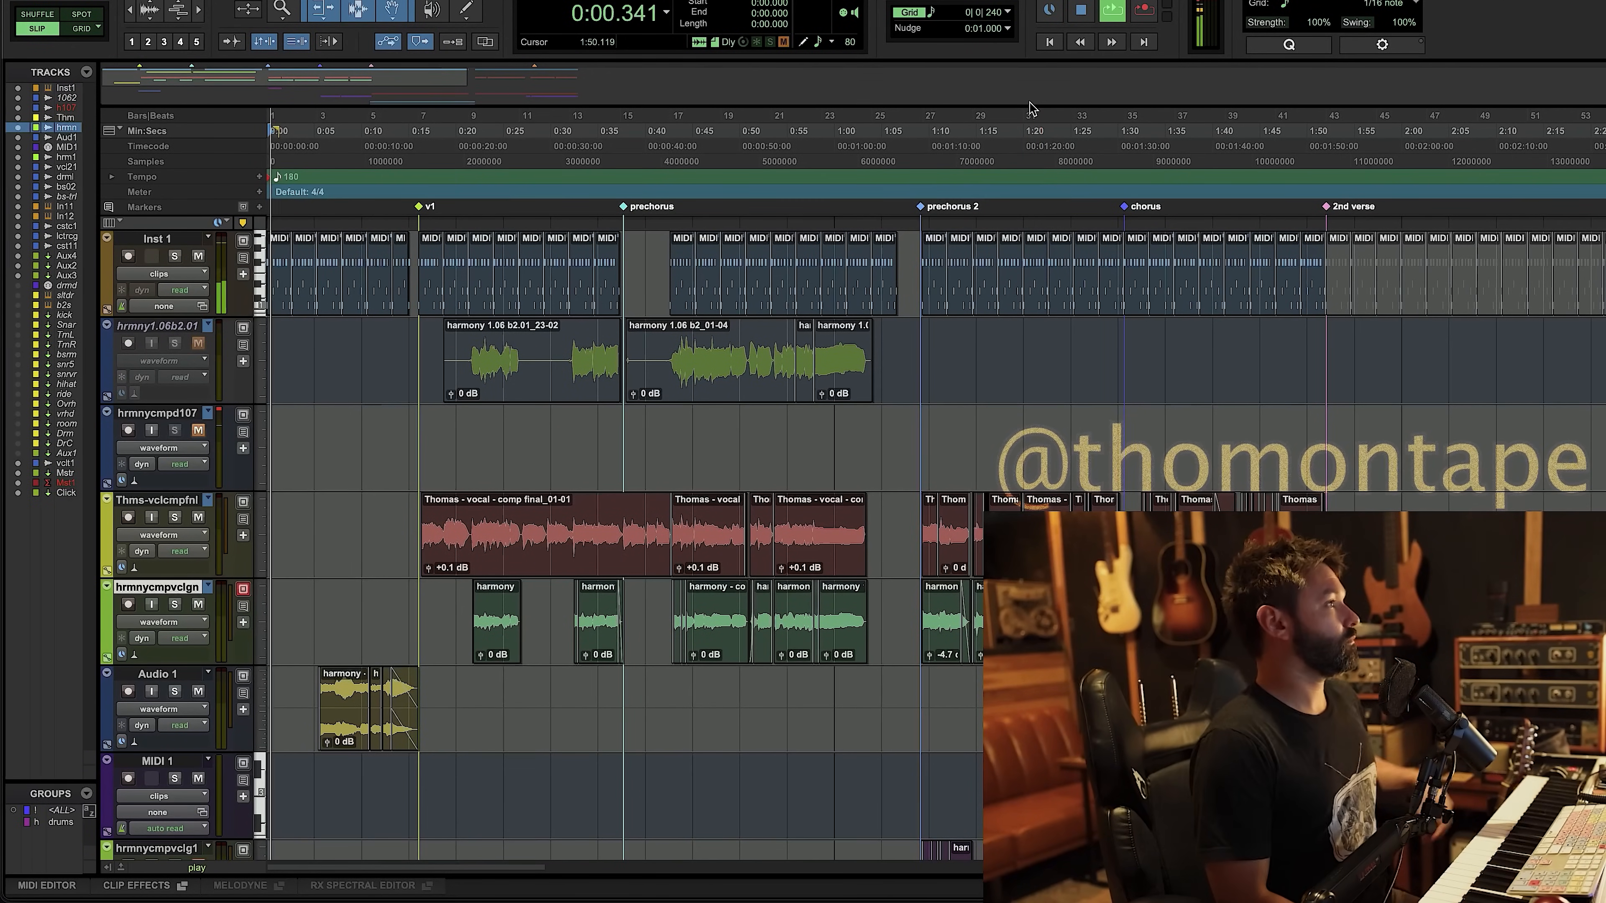